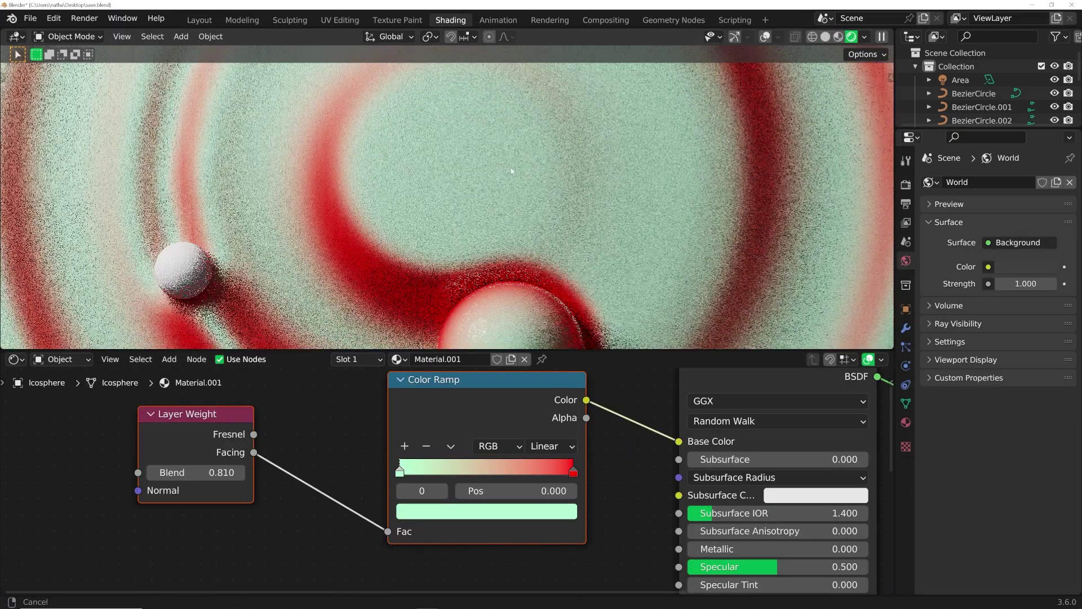
Step: Rotate the disk area light over the spheres and scale it up to about 4.309
{"action": "middle_click_drag", "start_coordinate": [511, 171], "coordinate": [567, 186]}
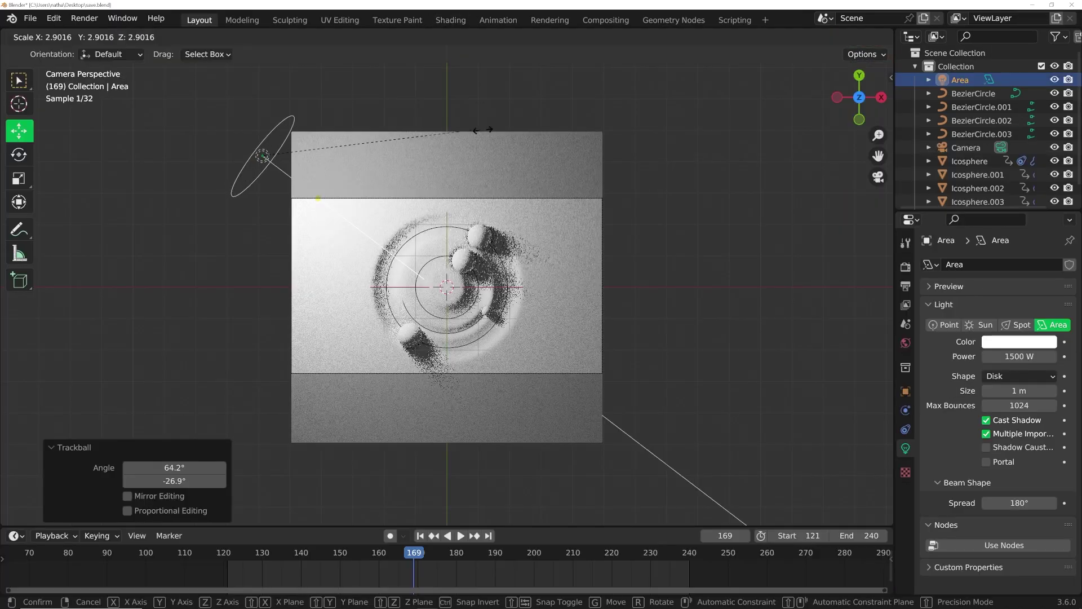
{"action": "left_click", "coordinate": [575, 127]}
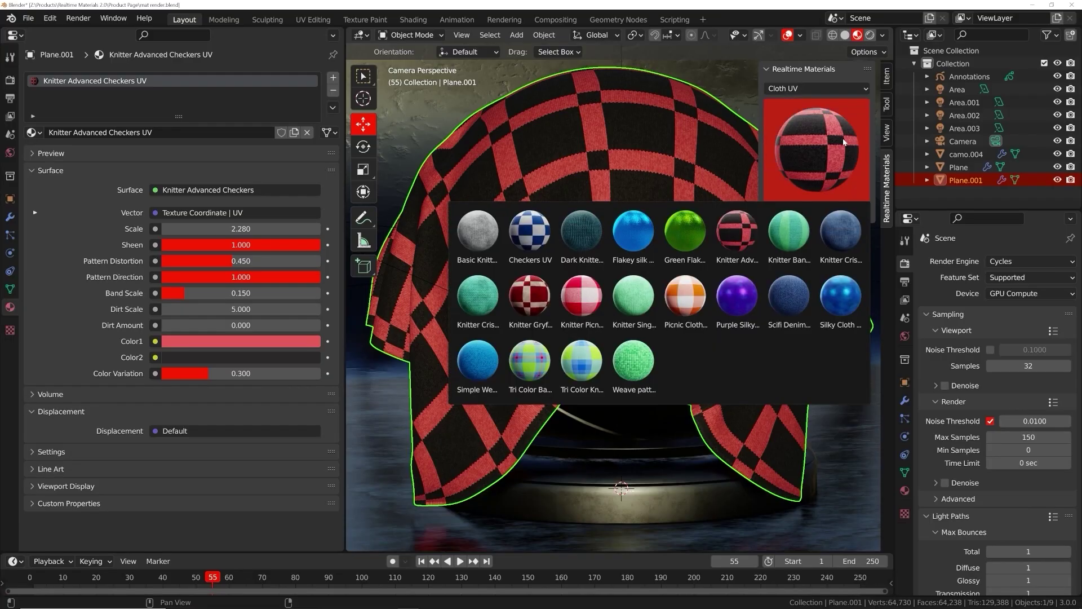
Step: Apply the Knitter Picnic material to the cloth and make its Color1 orange
{"action": "left_click", "coordinate": [585, 309]}
{"action": "left_click", "coordinate": [817, 211]}
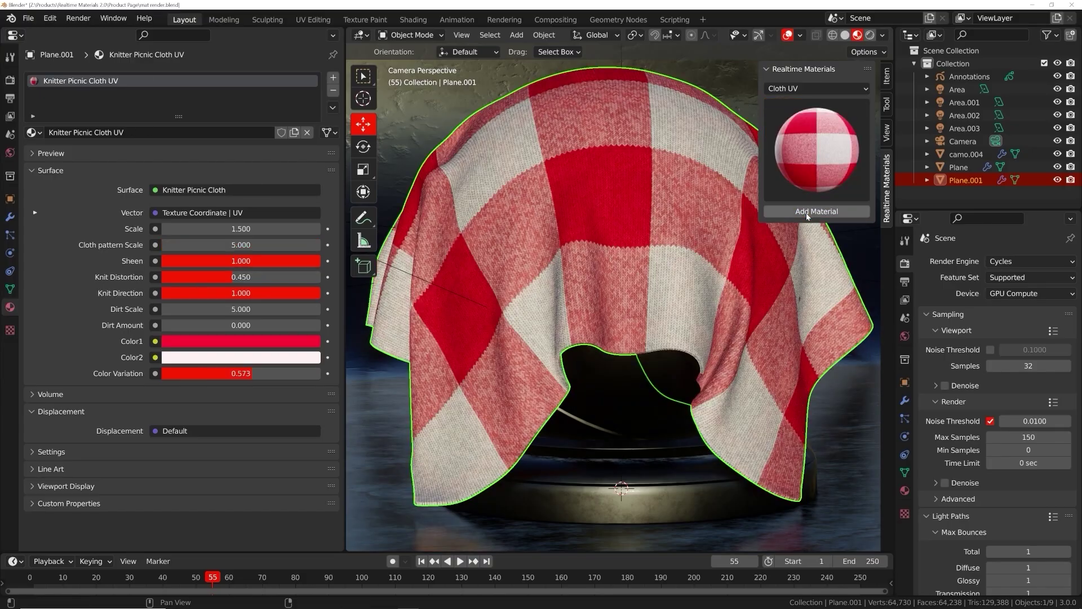
{"action": "left_click", "coordinate": [213, 341]}
{"action": "left_click_drag", "start_coordinate": [213, 250], "coordinate": [248, 240]}
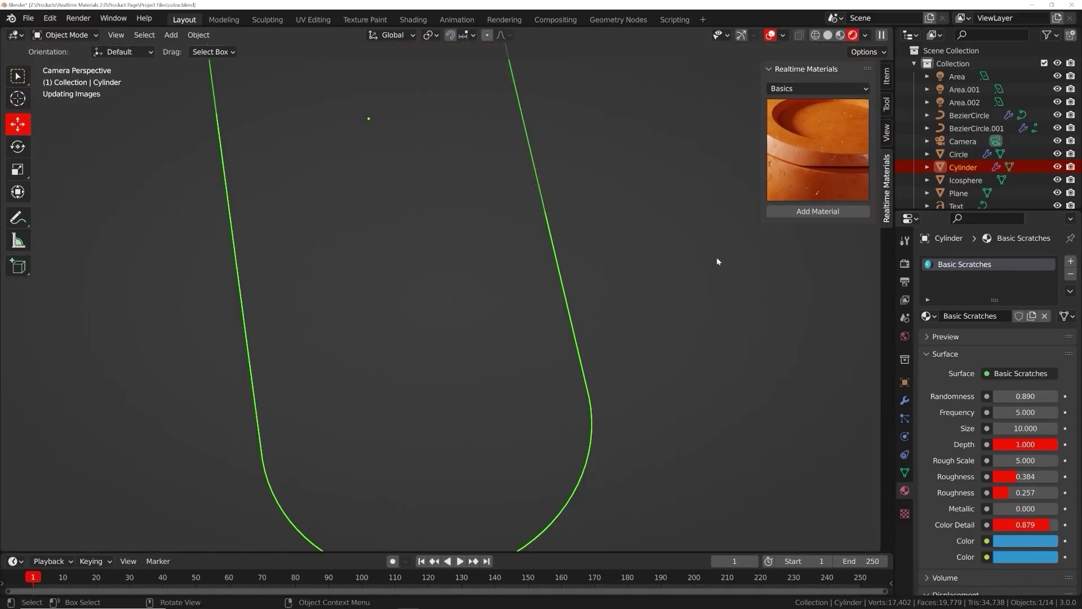
Step: Add more asphalt cracks, edit its dark red, and raise glass roughness to 0.055 and Grid Metal Shape 2
{"action": "left_click", "coordinate": [793, 90]}
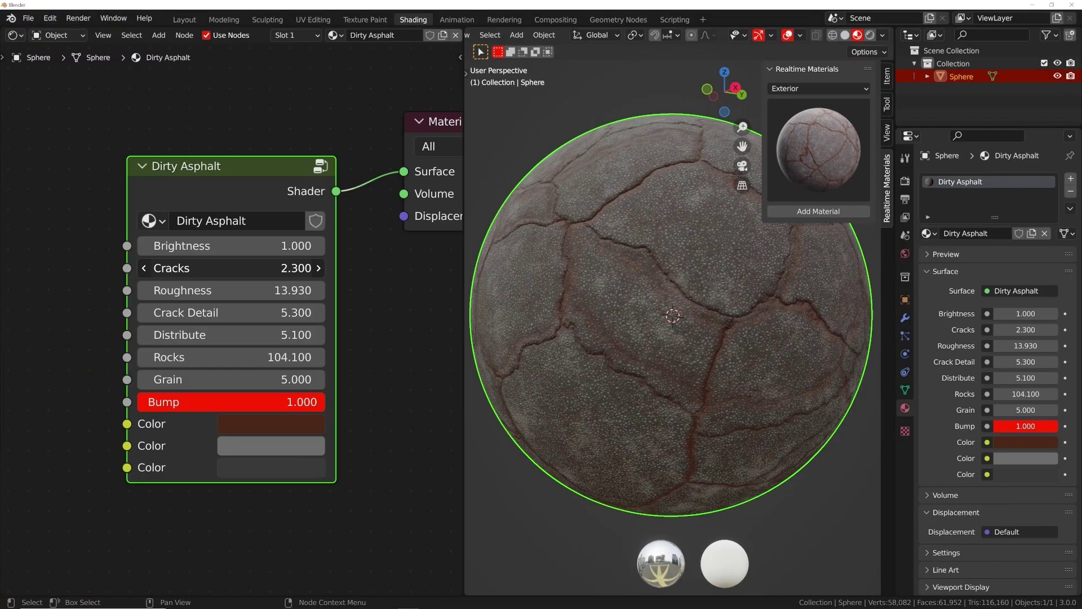
{"action": "left_click_drag", "start_coordinate": [232, 268], "coordinate": [280, 268]}
{"action": "left_click", "coordinate": [271, 424]}
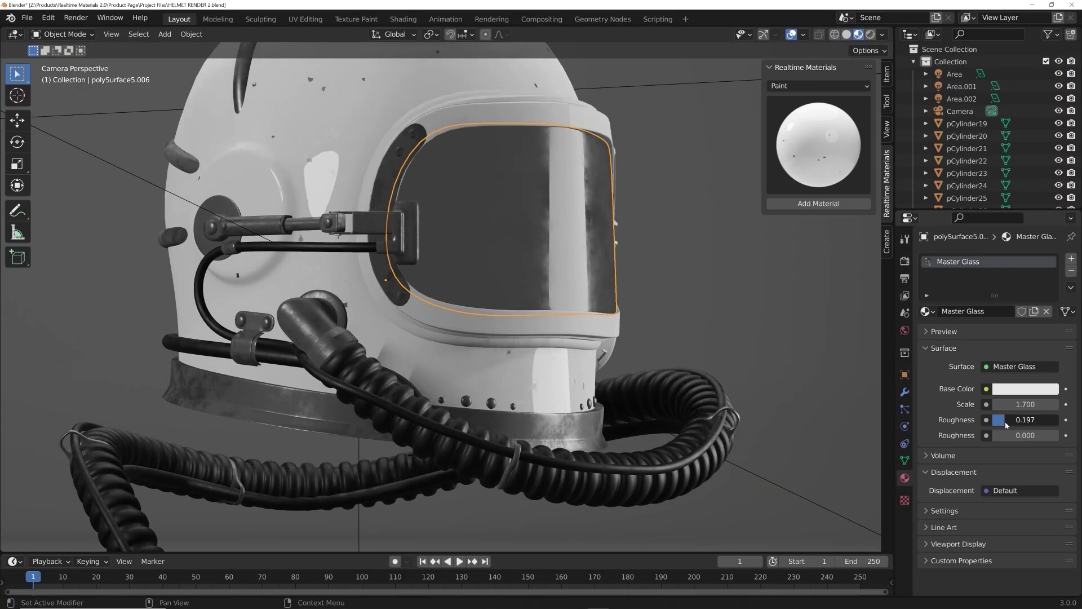
{"action": "left_click_drag", "start_coordinate": [1007, 435], "coordinate": [1011, 435]}
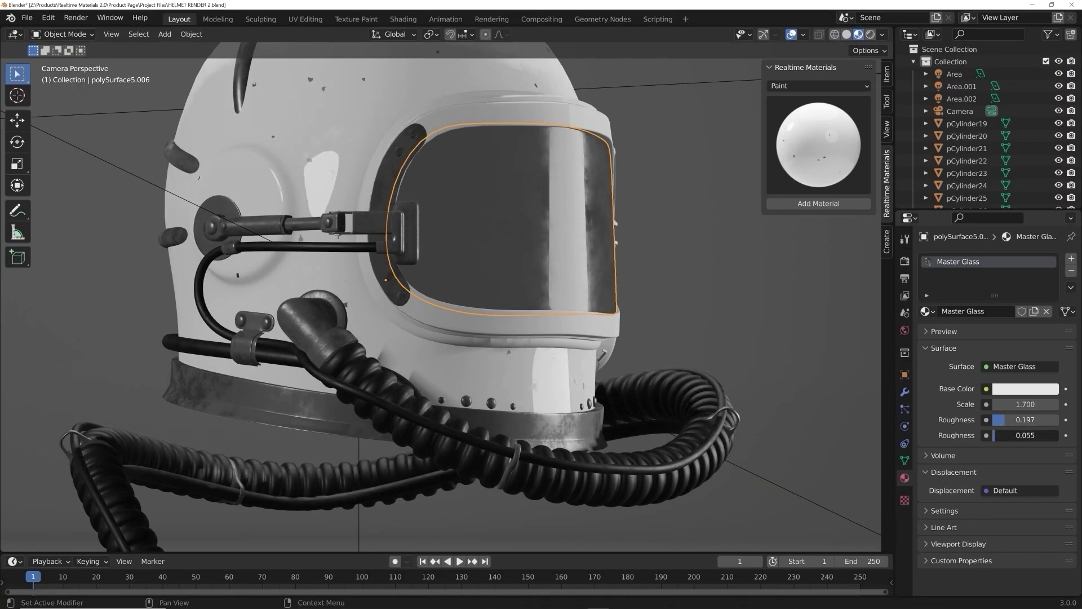
{"action": "left_click_drag", "start_coordinate": [1017, 435], "coordinate": [1020, 435]}
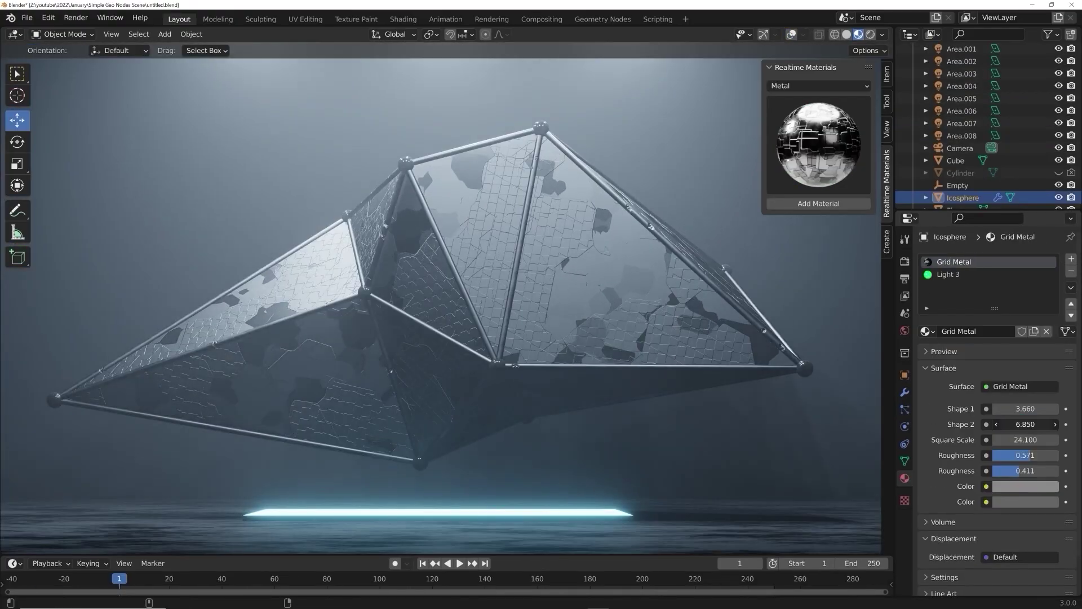
{"action": "left_click_drag", "start_coordinate": [1026, 424], "coordinate": [1028, 424]}
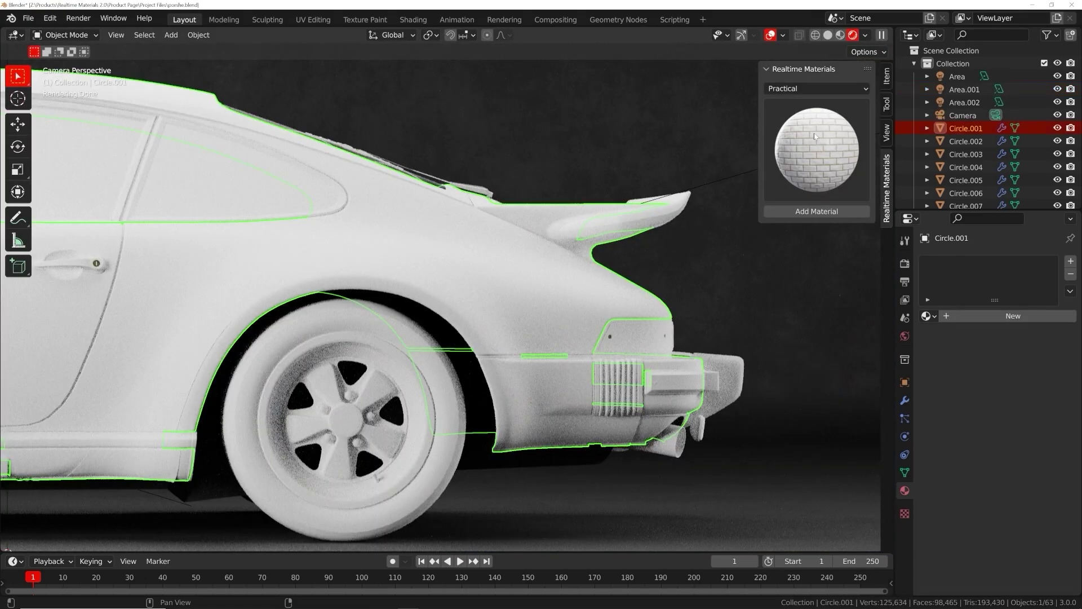
Step: Give the blue car's wheel the Metal Grain material from the Metal category
{"action": "left_click", "coordinate": [817, 149]}
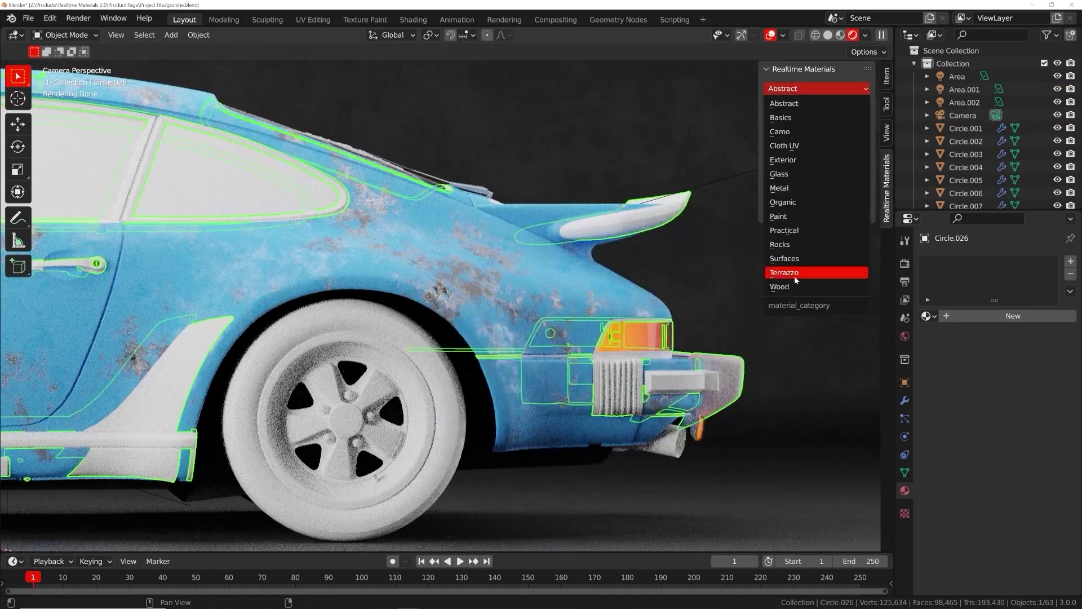
{"action": "left_click", "coordinate": [798, 271]}
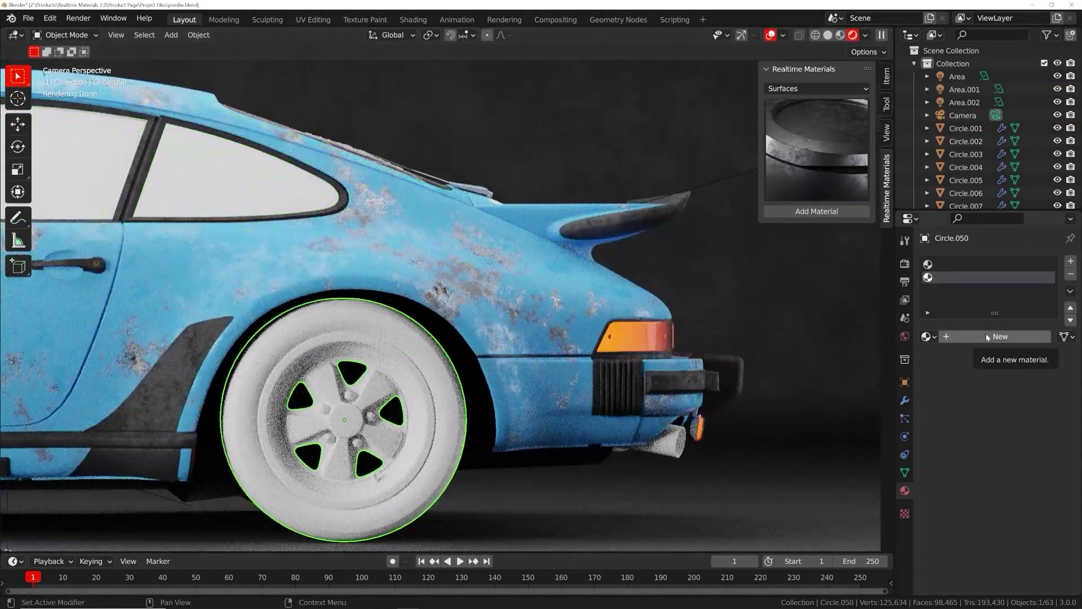
{"action": "left_click", "coordinate": [817, 88]}
{"action": "left_click", "coordinate": [800, 144]}
{"action": "left_click", "coordinate": [805, 211]}
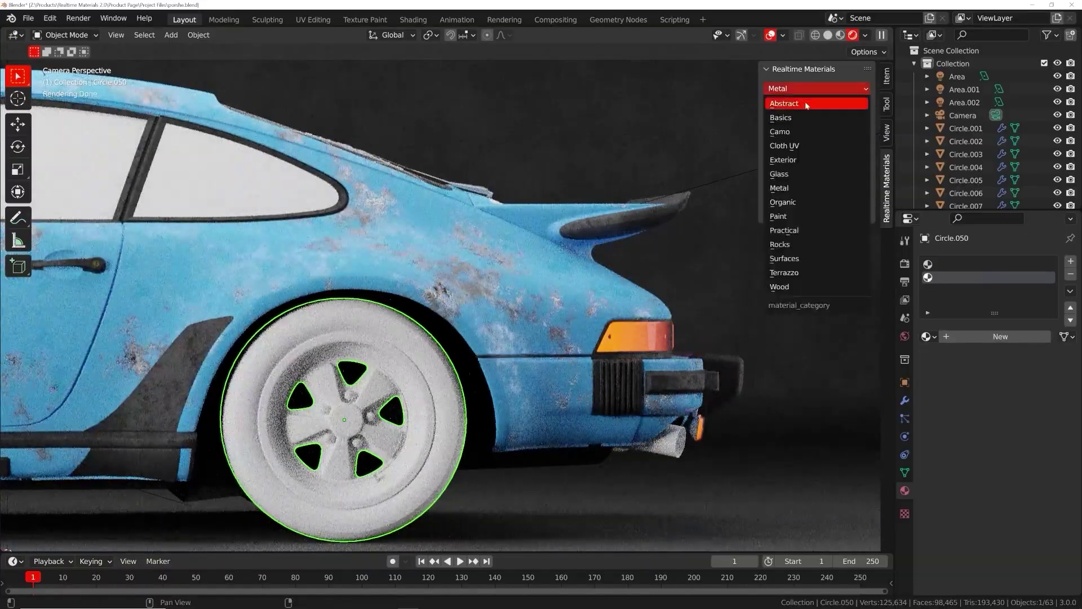
{"action": "left_click", "coordinate": [801, 144]}
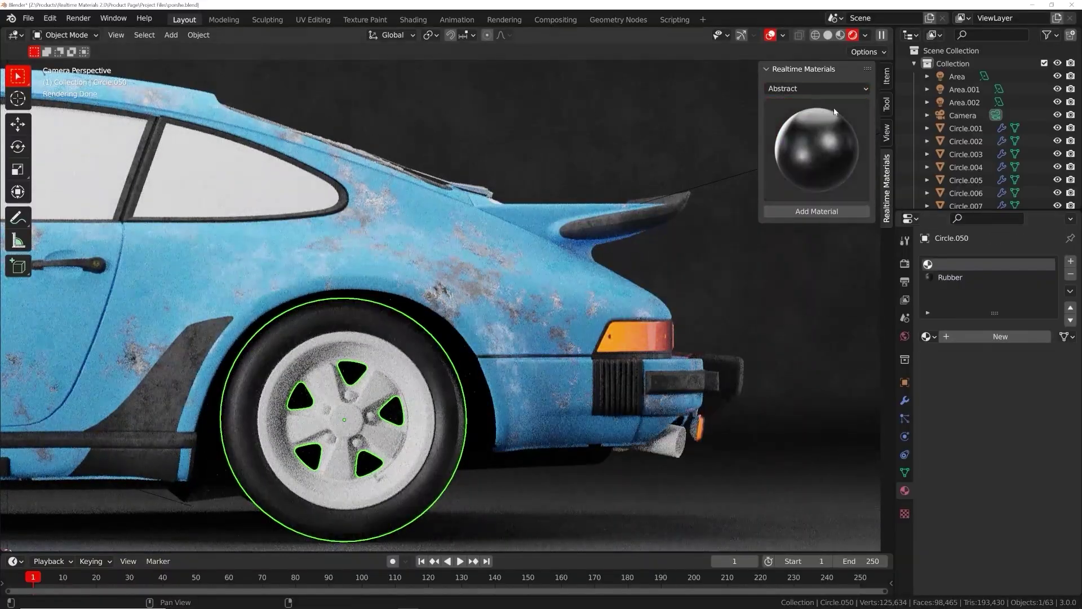
{"action": "left_click", "coordinate": [816, 211]}
{"action": "left_click", "coordinate": [1026, 301]}
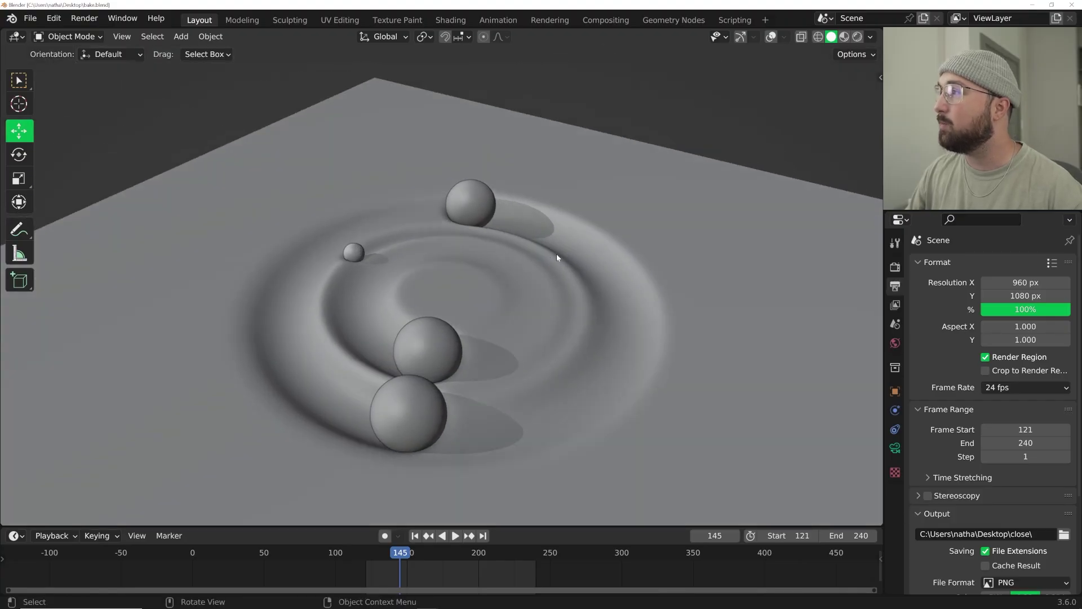
Step: Preview the sphere animation through the camera in Rendered shading, framed to fill the view
{"action": "key", "text": "KP_0"}
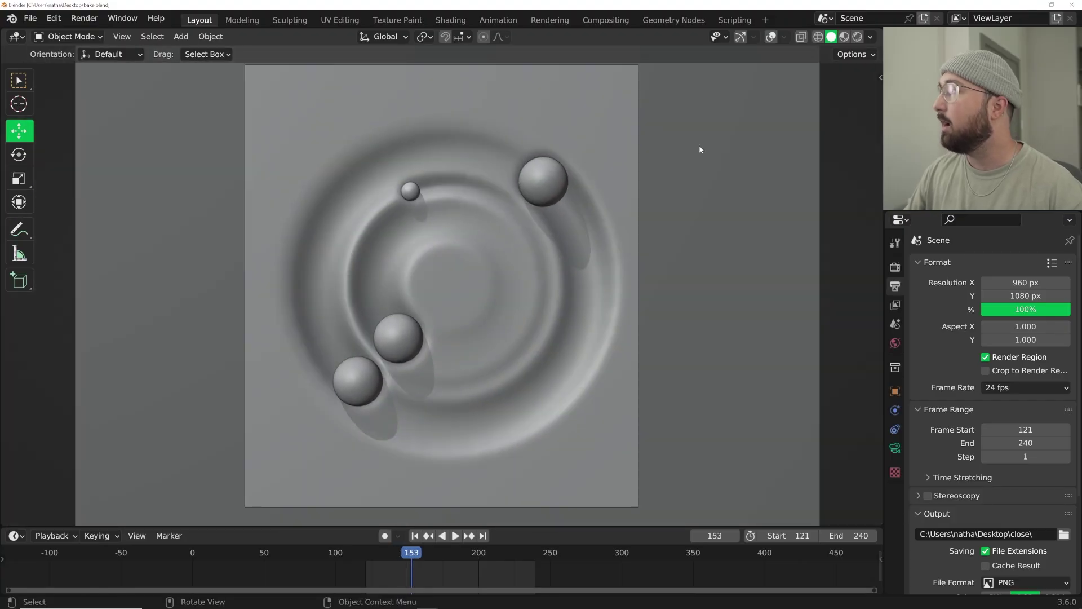
{"action": "key", "text": "z"}
{"action": "key", "text": "8"}
{"action": "key", "text": "Home"}
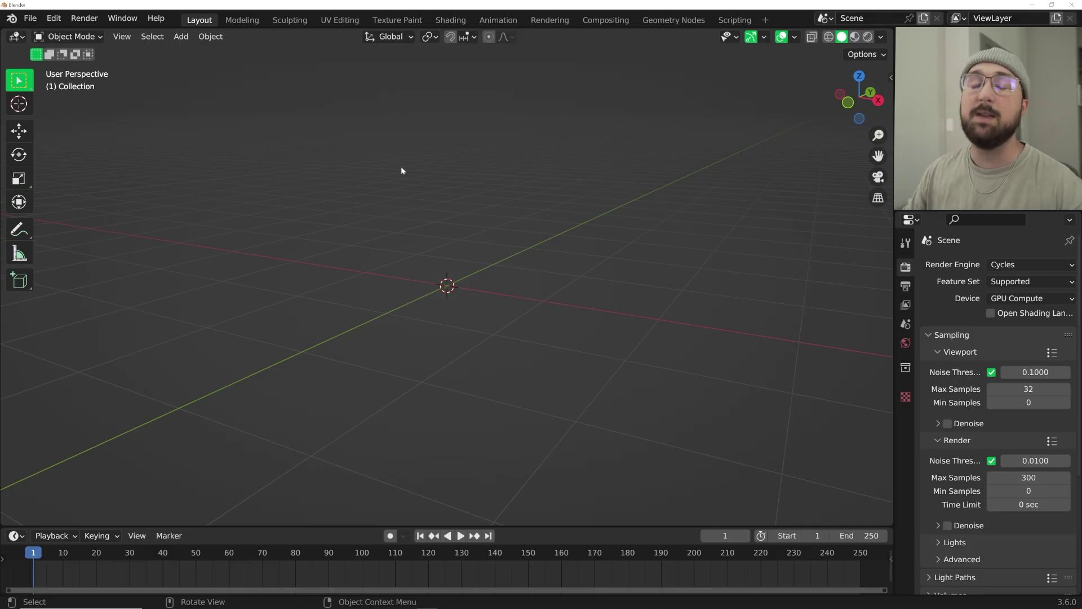
Step: Add a plane, scale it 5×, and apply its scale
{"action": "middle_click_drag", "start_coordinate": [394, 113], "coordinate": [405, 257]}
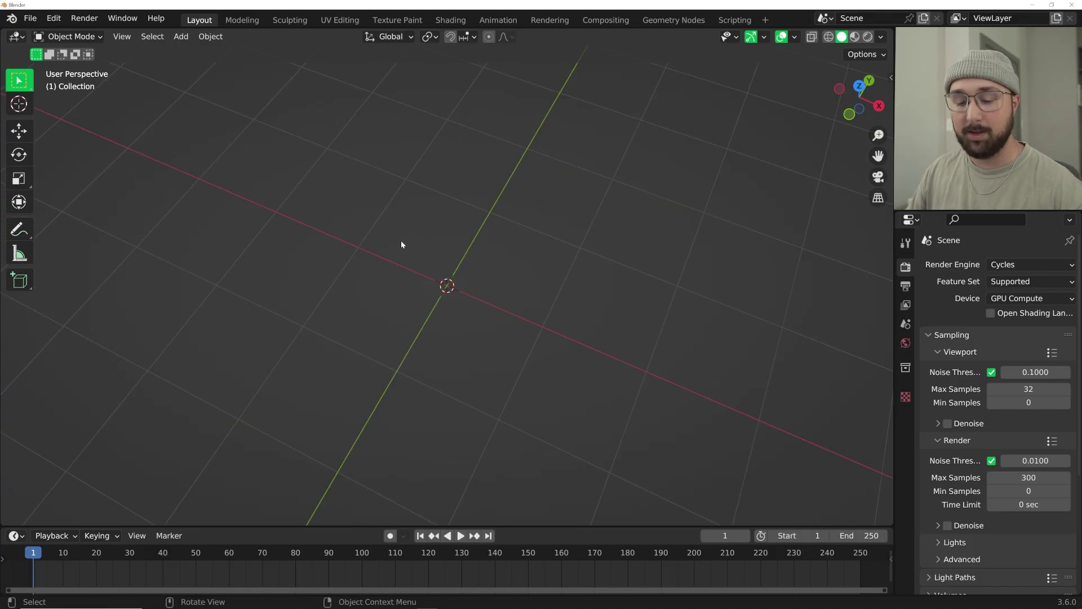
{"action": "key", "text": "shift+a"}
{"action": "mouse_move", "coordinate": [403, 243]}
{"action": "mouse_move", "coordinate": [340, 228]}
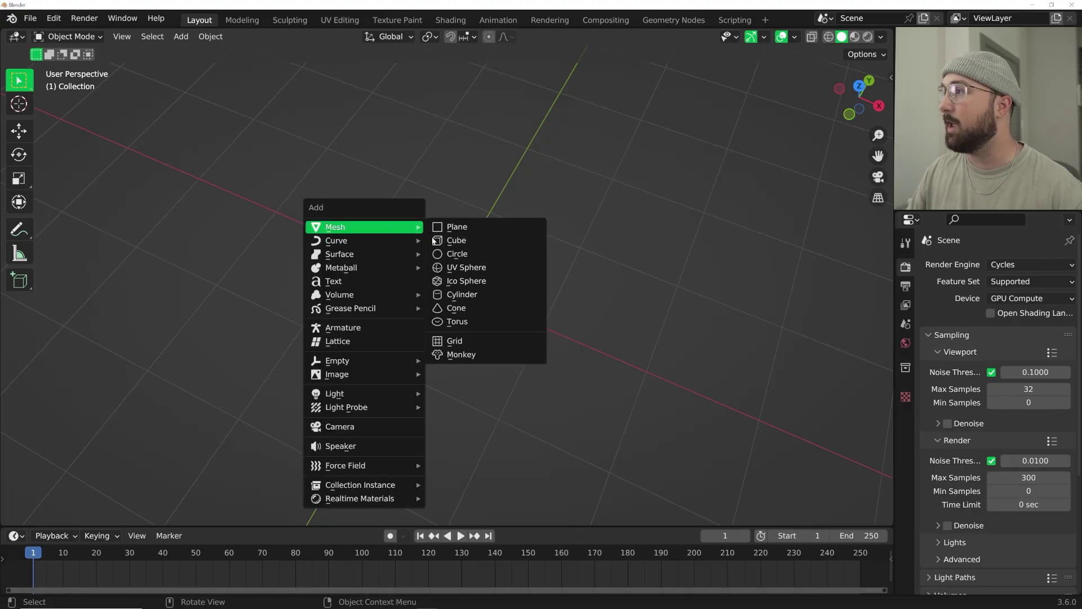
{"action": "left_click", "coordinate": [468, 227]}
{"action": "type", "text": "s5"}
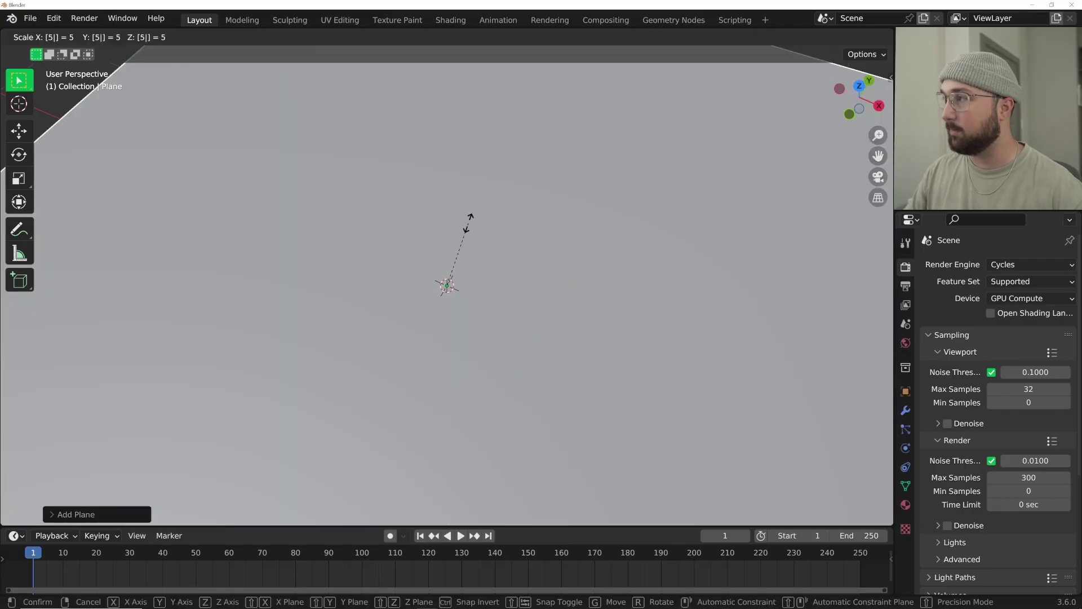
{"action": "key", "text": "Return"}
{"action": "scroll", "coordinate": [438, 235], "scroll_direction": "down", "scroll_amount": 5}
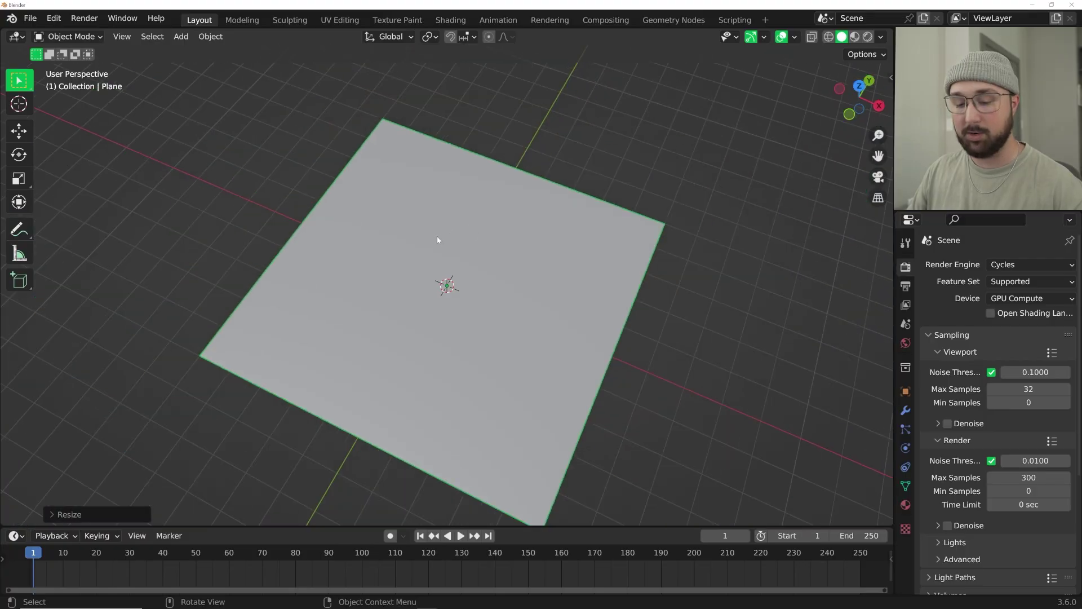
{"action": "key", "text": "ctrl+a"}
{"action": "left_click", "coordinate": [438, 236]}
Step: Add an ico sphere with 5 subdivisions and shade it smooth
{"action": "middle_click_drag", "start_coordinate": [357, 257], "coordinate": [473, 269]}
{"action": "key", "text": "shift+a"}
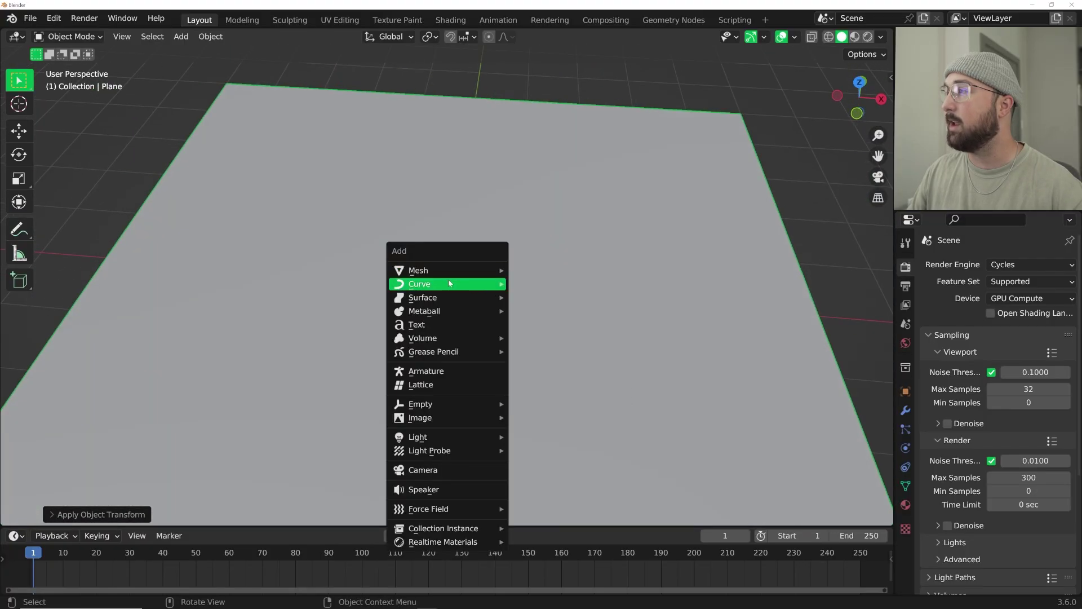
{"action": "mouse_move", "coordinate": [441, 275]}
{"action": "left_click", "coordinate": [538, 322]}
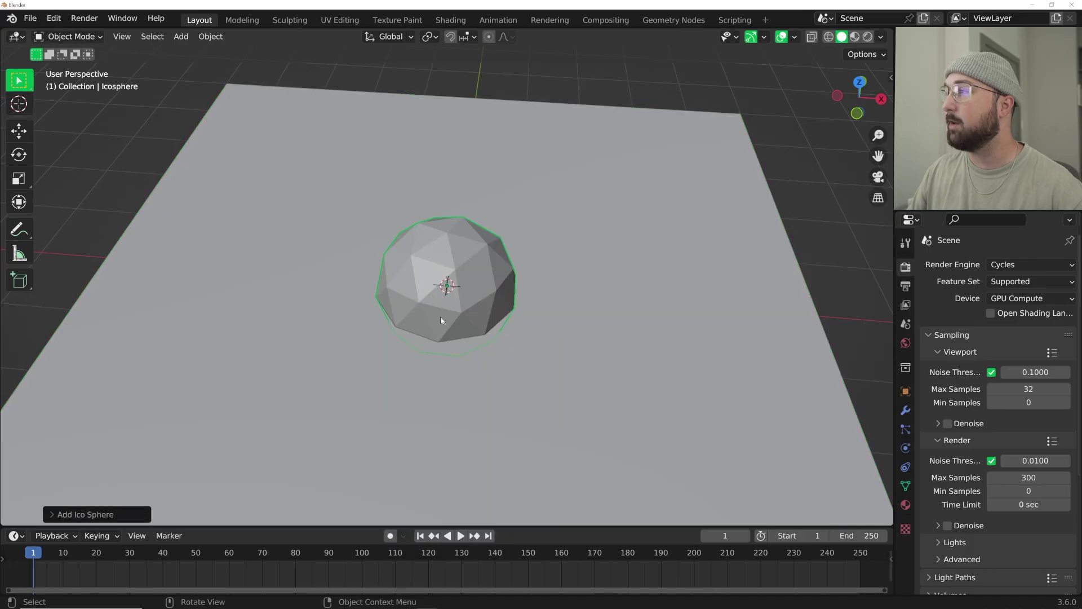
{"action": "left_click", "coordinate": [78, 515]}
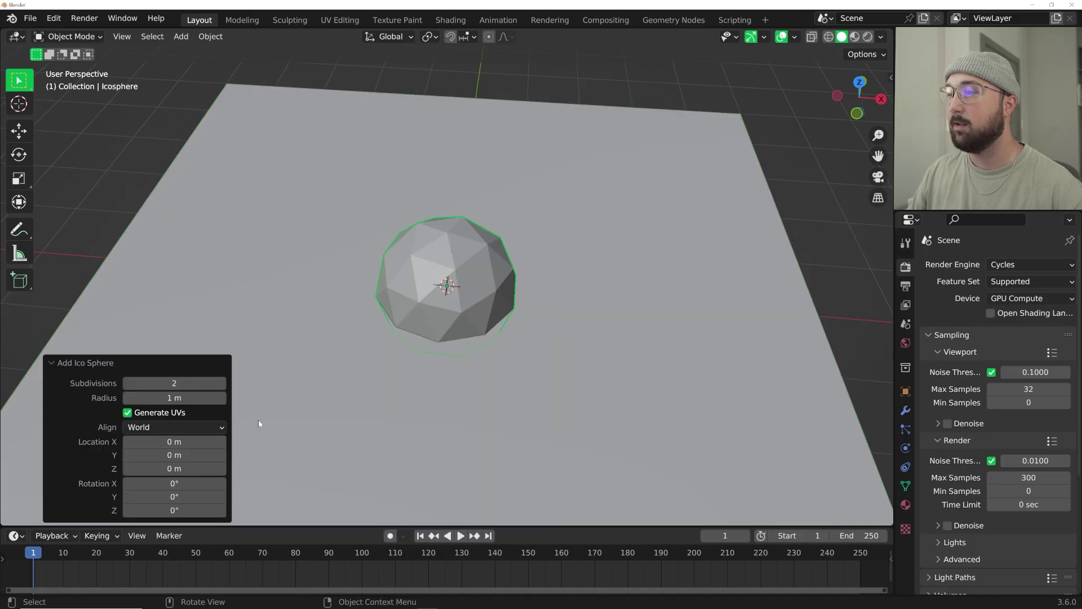
{"action": "left_click", "coordinate": [220, 384]}
{"action": "left_click", "coordinate": [220, 384]}
{"action": "left_click", "coordinate": [220, 384]}
{"action": "right_click", "coordinate": [421, 284]}
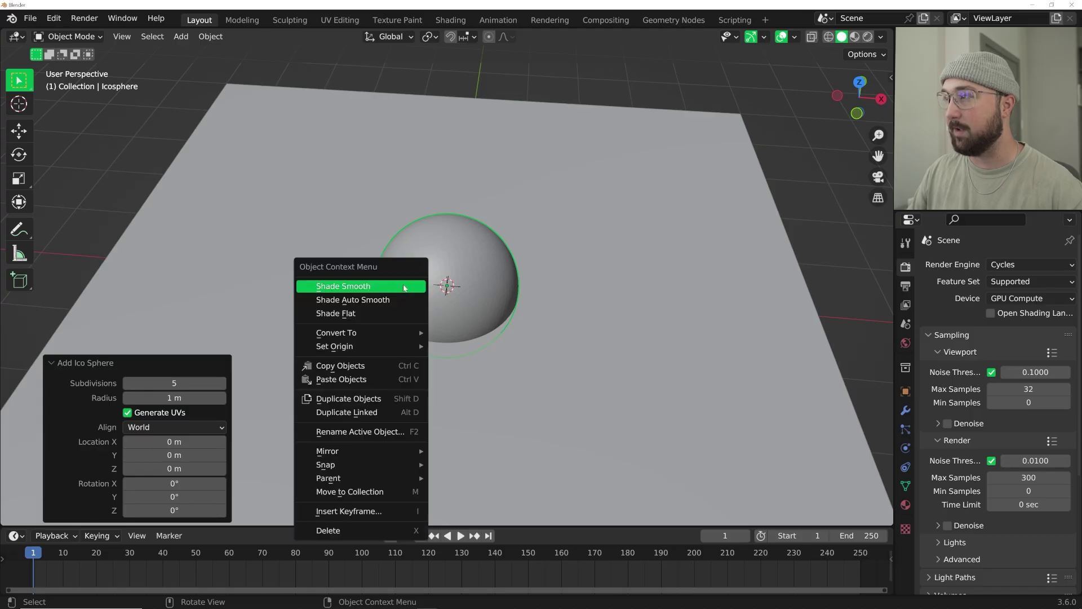
{"action": "left_click", "coordinate": [403, 286]}
{"action": "key", "text": "shift+a"}
{"action": "mouse_move", "coordinate": [427, 275]}
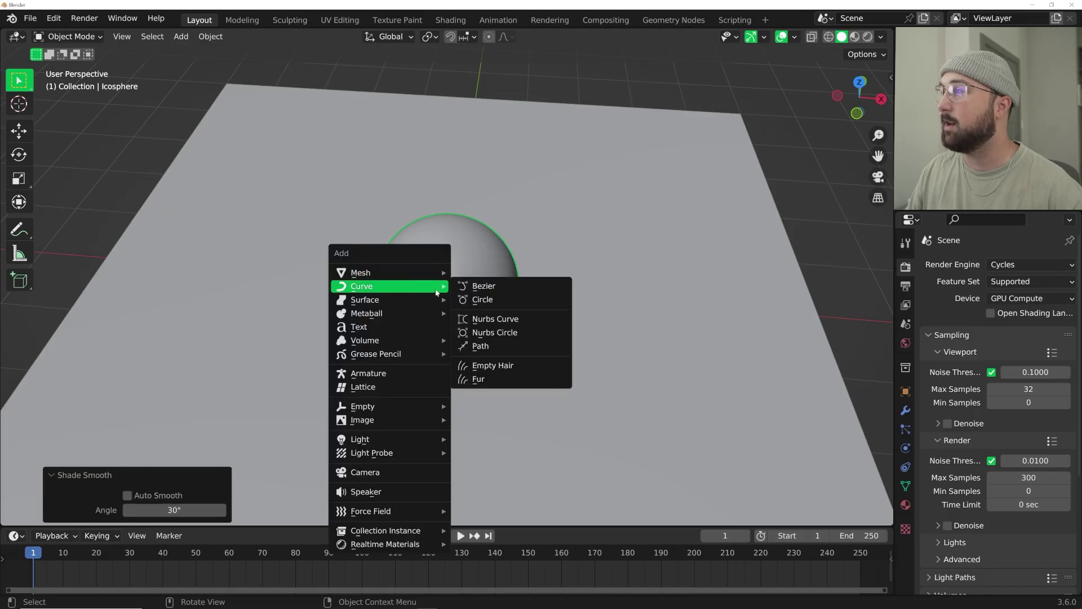
Step: Add a Bezier circle and give the ico sphere a Follow Path constraint targeting it
{"action": "left_click", "coordinate": [480, 299]}
{"action": "left_click", "coordinate": [476, 305]}
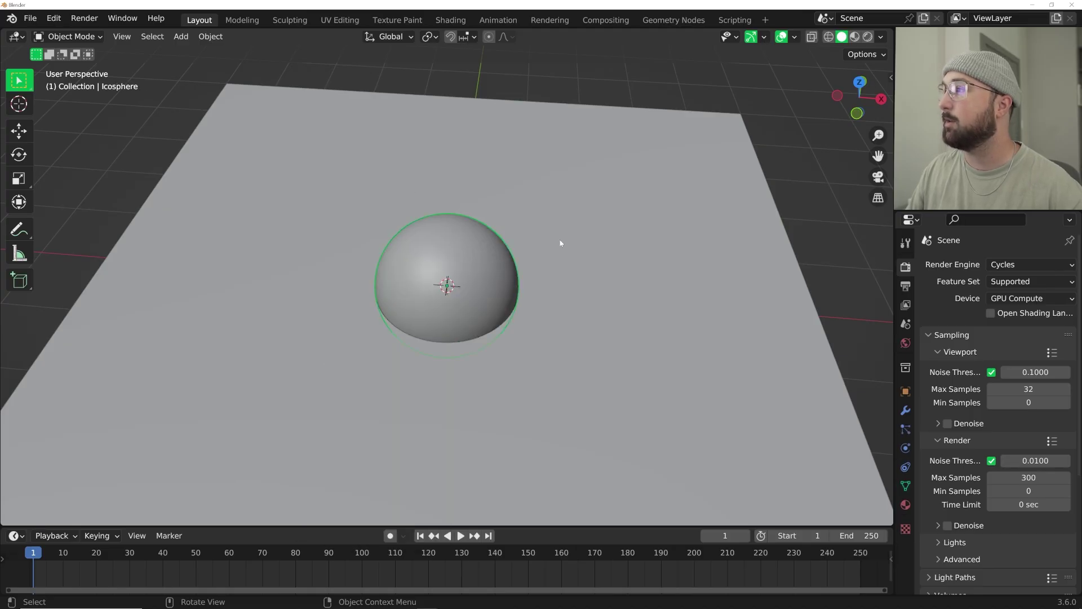
{"action": "left_click", "coordinate": [907, 467]}
{"action": "left_click", "coordinate": [1009, 265]}
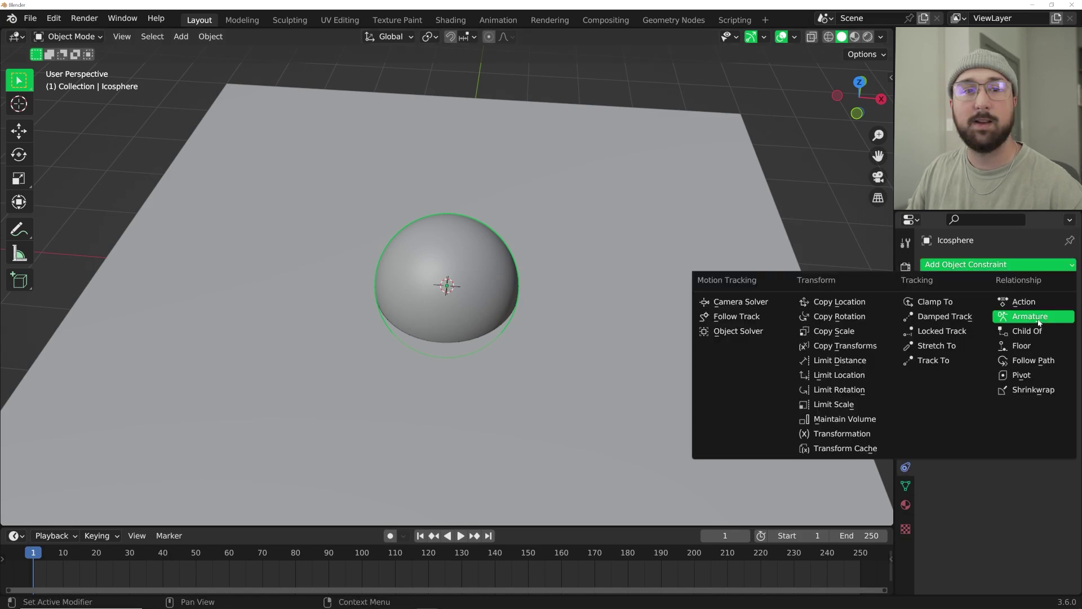
{"action": "left_click", "coordinate": [1034, 360]}
{"action": "left_click", "coordinate": [1015, 307]}
{"action": "left_click", "coordinate": [1015, 319]}
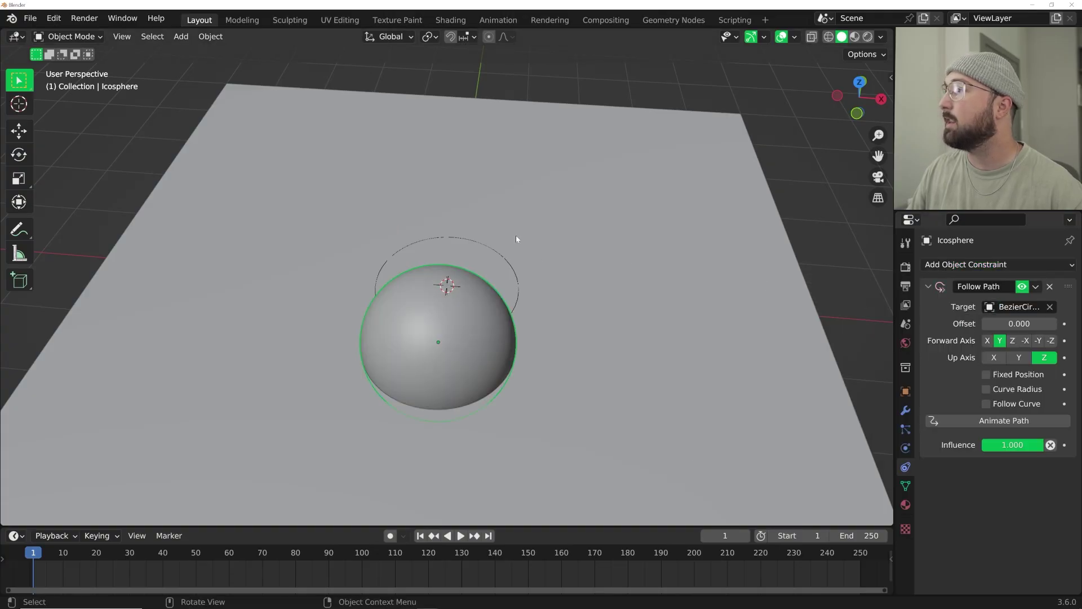
Step: Shrink the sphere to 0.387 scale and apply the scale to its mesh
{"action": "middle_click_drag", "start_coordinate": [516, 235], "coordinate": [474, 325]}
{"action": "key", "text": "s"}
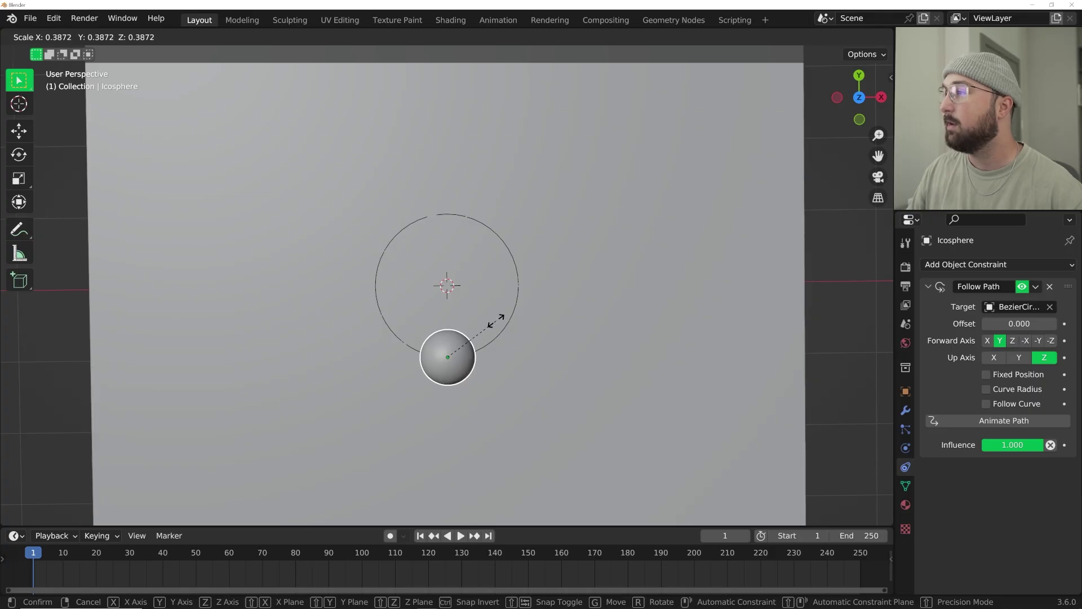
{"action": "left_click", "coordinate": [495, 320]}
{"action": "key", "text": "ctrl+a"}
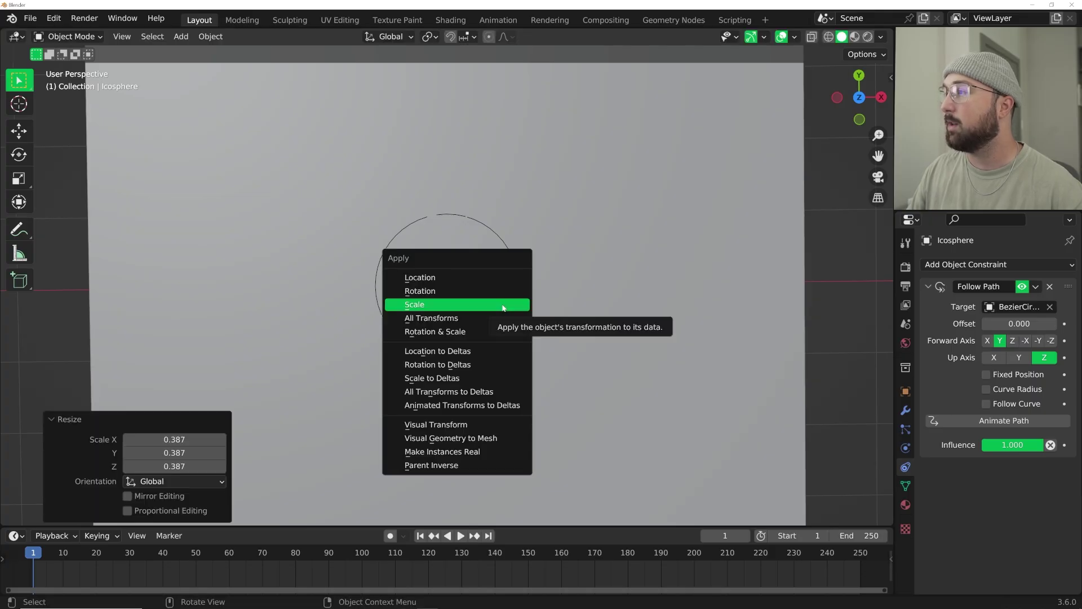
{"action": "left_click", "coordinate": [504, 308]}
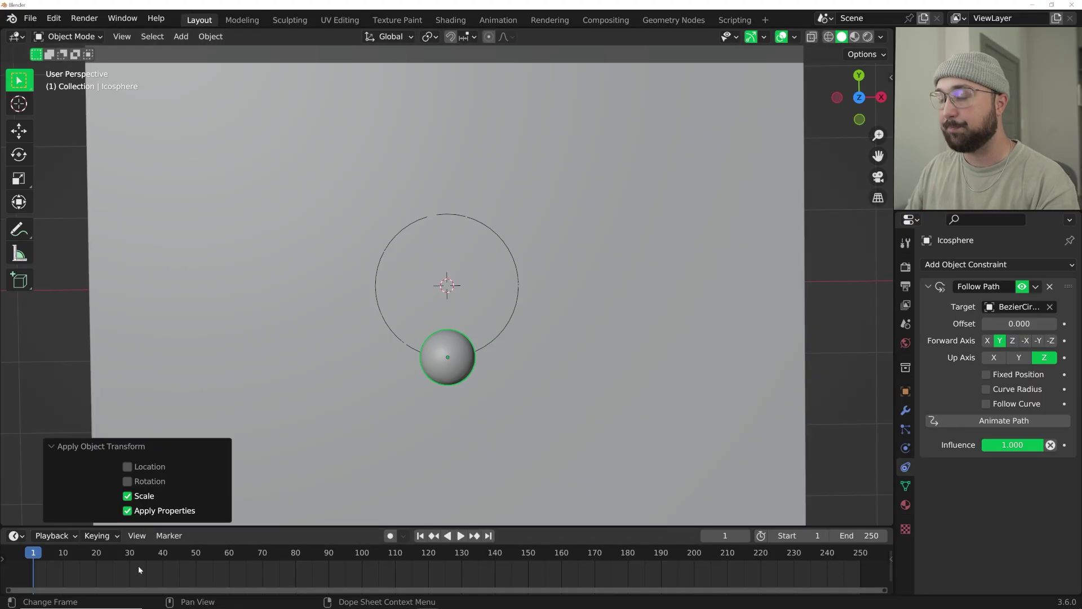
Step: Set the current frame to 0 and the end frame to 360, showing frames up to 400
{"action": "left_click_drag", "start_coordinate": [137, 566], "coordinate": [36, 552]}
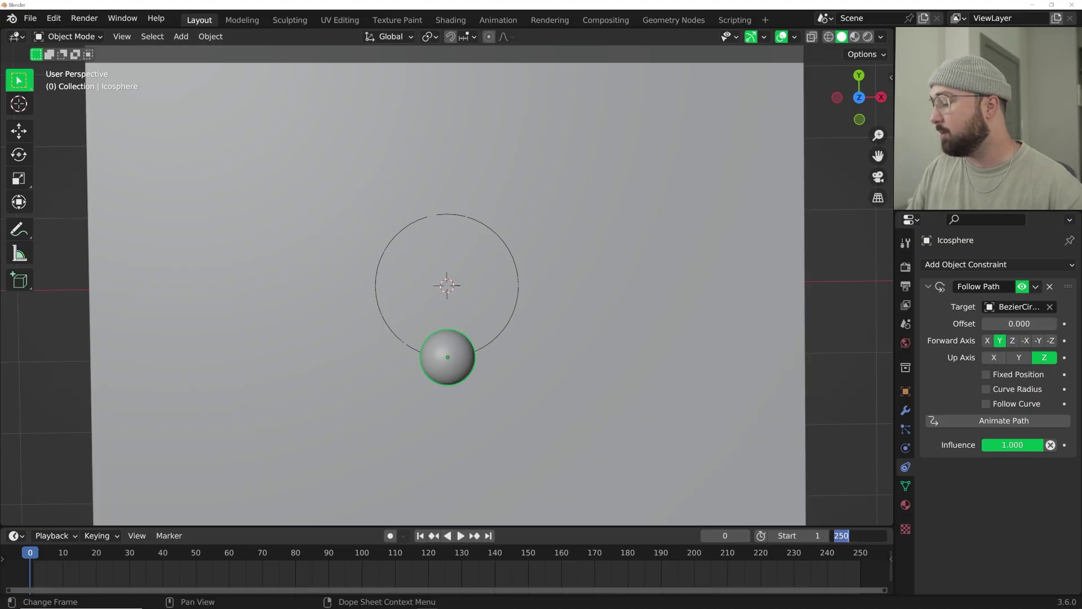
{"action": "key", "text": "Return"}
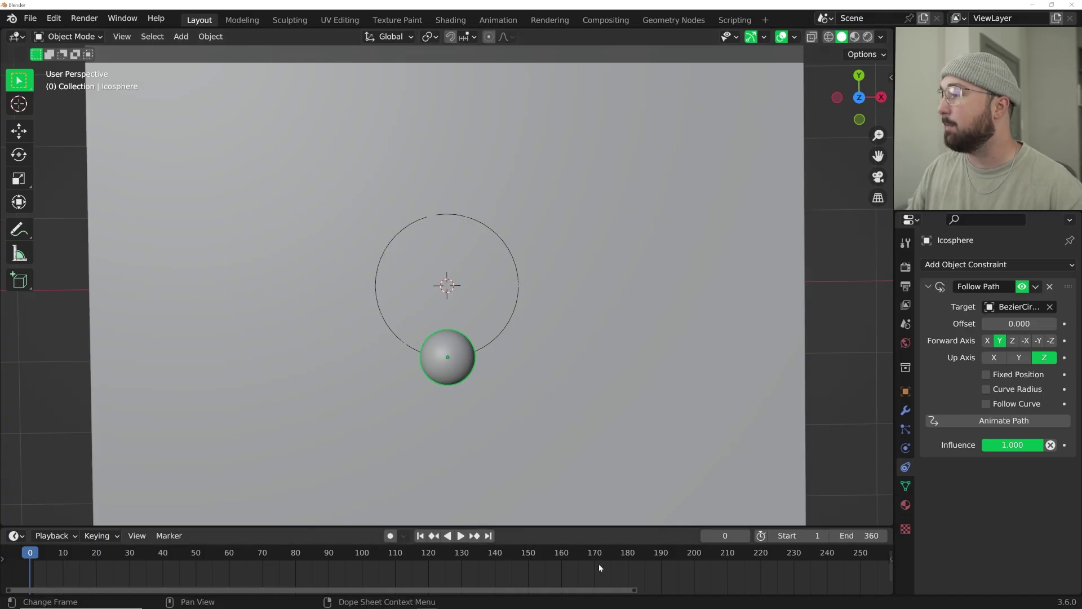
{"action": "scroll", "coordinate": [598, 564], "scroll_direction": "down", "scroll_amount": 3}
{"action": "middle_click_drag", "start_coordinate": [598, 567], "coordinate": [520, 571]}
{"action": "middle_click_drag", "start_coordinate": [587, 568], "coordinate": [573, 572]}
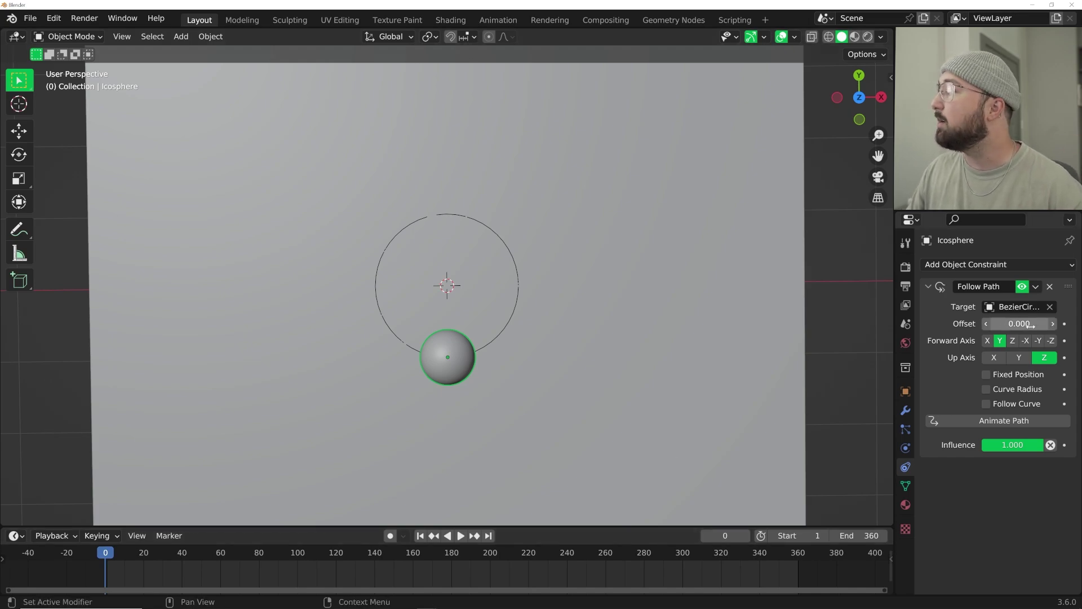
Step: Confirm in Preferences that default keyframe interpolation stays Linear
{"action": "left_click", "coordinate": [57, 18]}
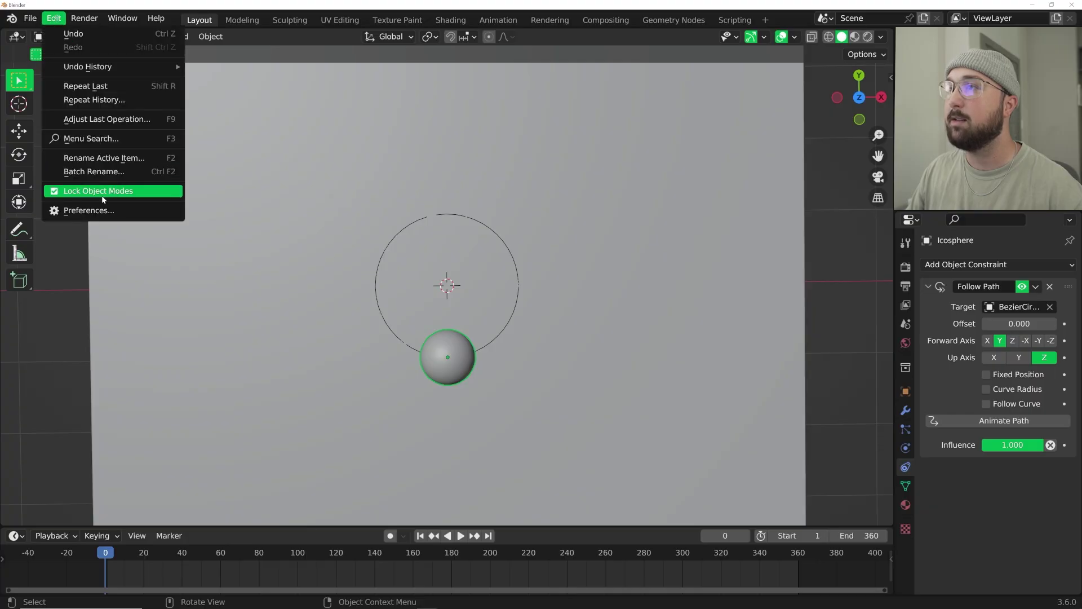
{"action": "left_click", "coordinate": [158, 208]}
{"action": "left_click", "coordinate": [284, 276]}
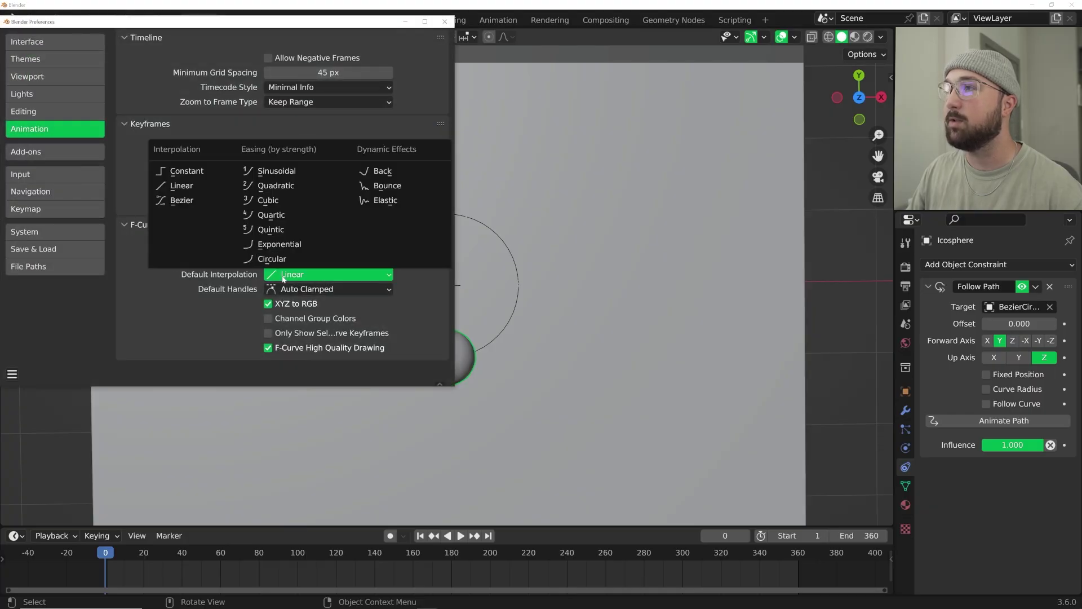
{"action": "left_click", "coordinate": [280, 274]}
{"action": "left_click", "coordinate": [279, 275]}
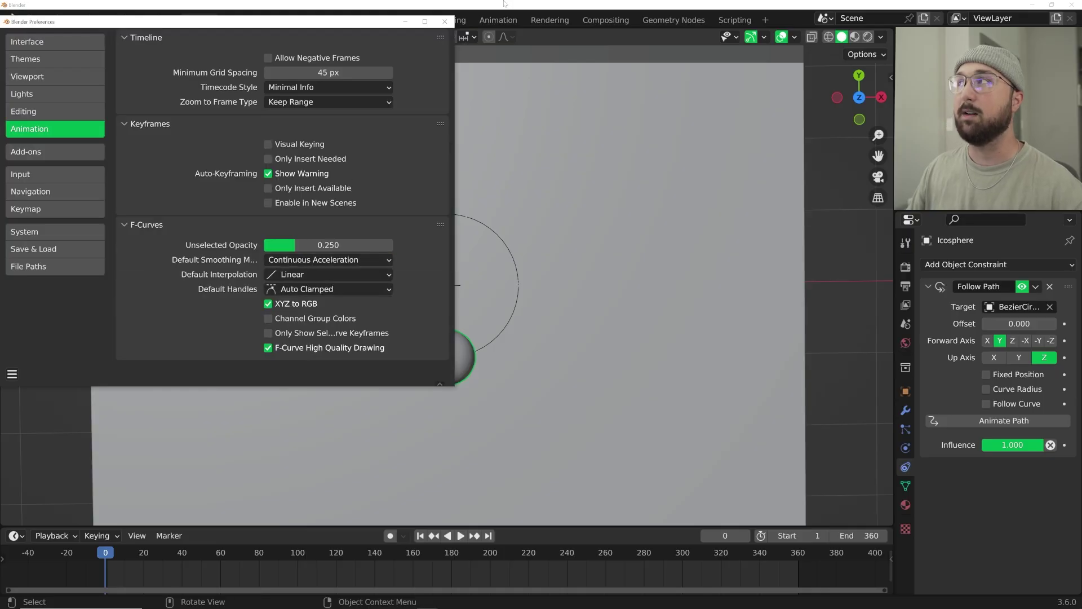
{"action": "left_click", "coordinate": [445, 23]}
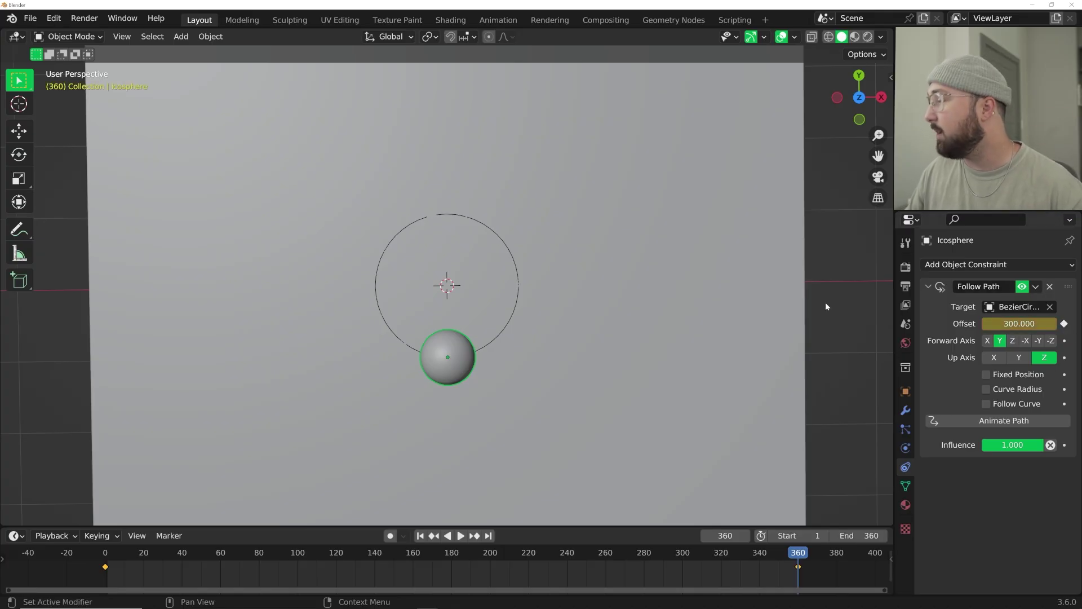
Step: Play the animation to watch the sphere orbit the circle, then stop it
{"action": "key", "text": "space"}
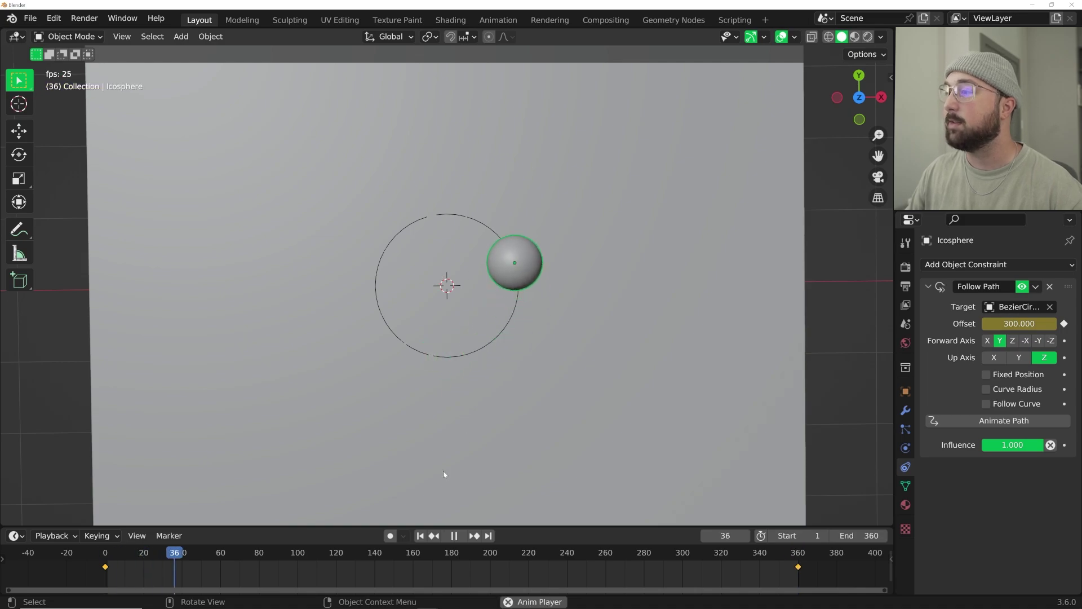
{"action": "key", "text": "Escape"}
{"action": "middle_click_drag", "start_coordinate": [443, 471], "coordinate": [565, 297]}
Step: Add Dynamic Paint physics to the plane and create a Canvas
{"action": "left_click", "coordinate": [570, 292]}
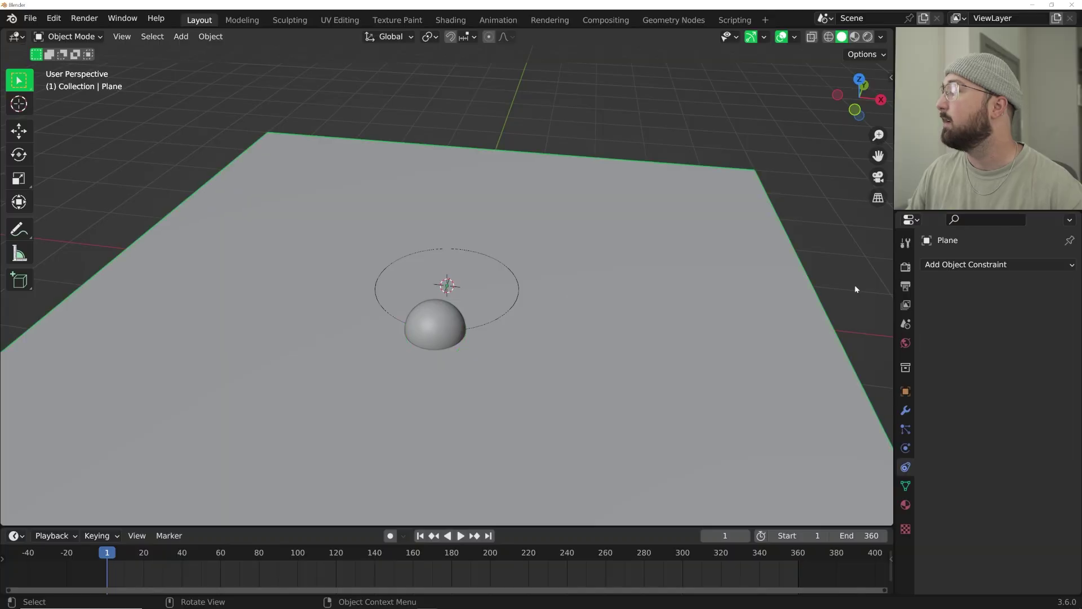
{"action": "left_click", "coordinate": [902, 448]}
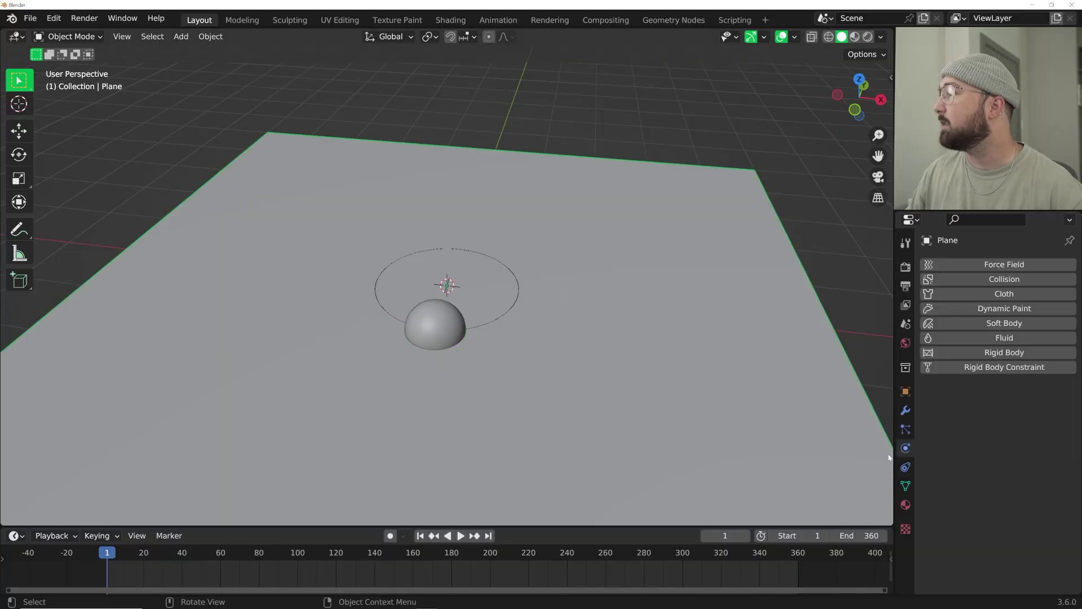
{"action": "left_click", "coordinate": [994, 311]}
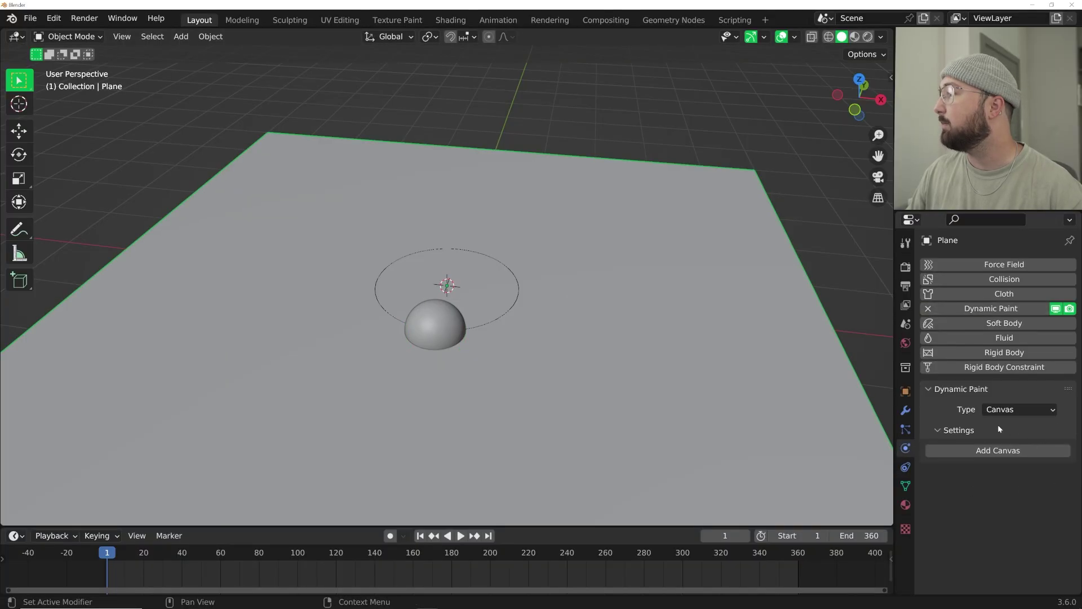
{"action": "left_click", "coordinate": [1001, 410]}
{"action": "left_click", "coordinate": [1002, 410]}
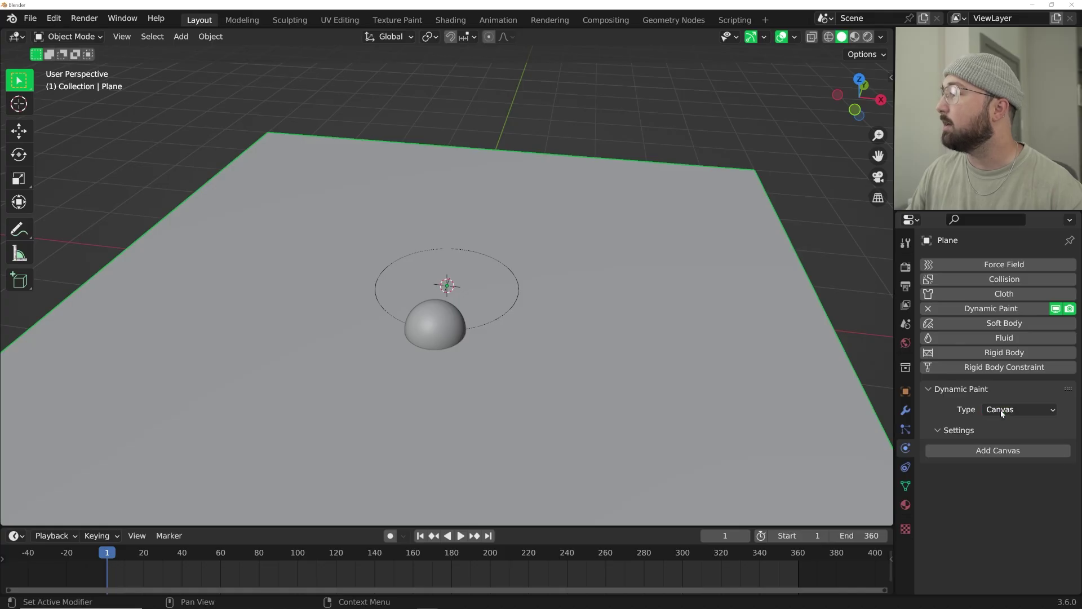
{"action": "left_click", "coordinate": [1006, 458]}
{"action": "scroll", "coordinate": [1015, 468], "scroll_direction": "down", "scroll_amount": 1}
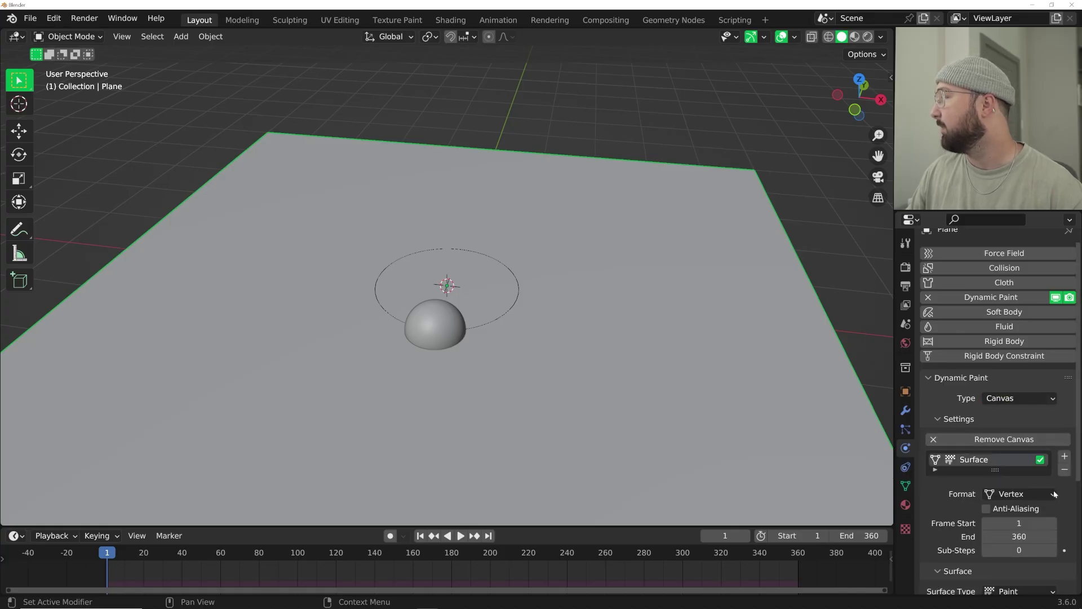
{"action": "scroll", "coordinate": [1016, 479], "scroll_direction": "down", "scroll_amount": 5}
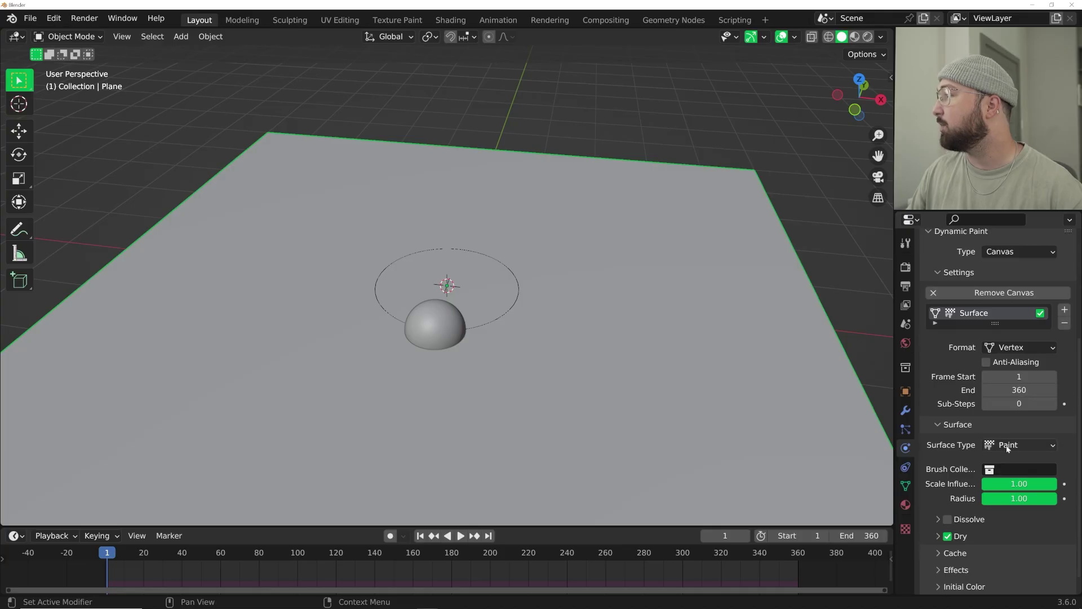
Step: Set the canvas surface type to Displace and enable Dissolve with time 200
{"action": "left_click", "coordinate": [1008, 448]}
{"action": "left_click", "coordinate": [1004, 477]}
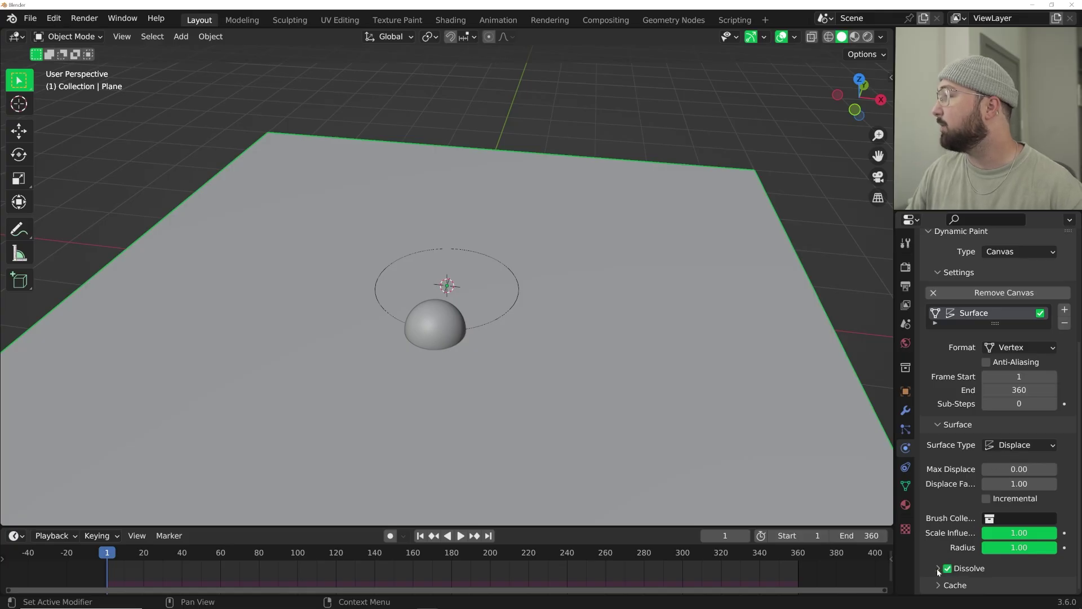
{"action": "left_click", "coordinate": [938, 568]}
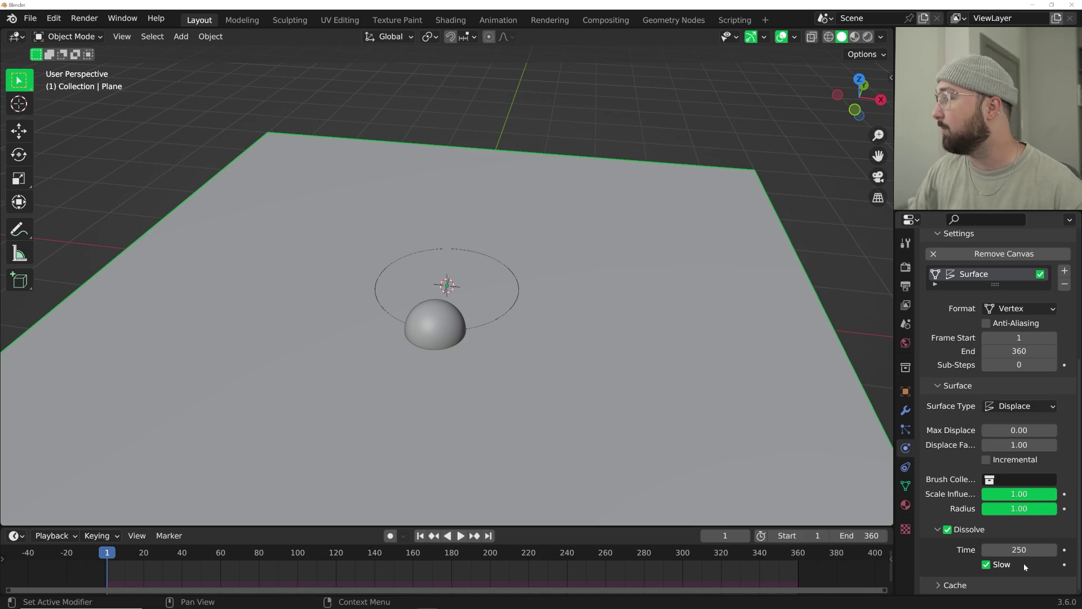
{"action": "left_click", "coordinate": [1019, 549]}
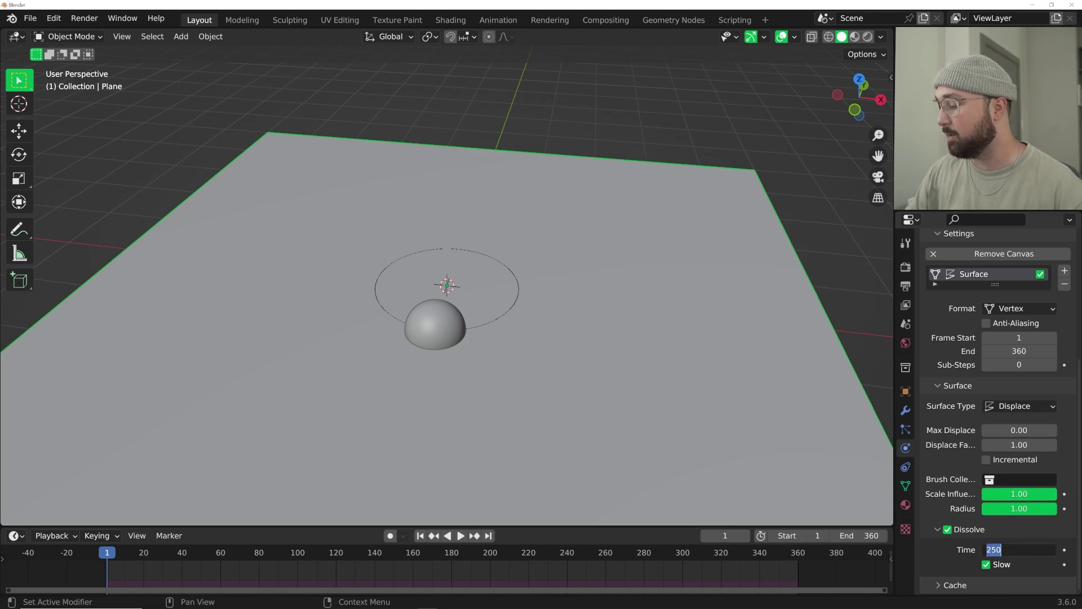
{"action": "type", "text": "200"}
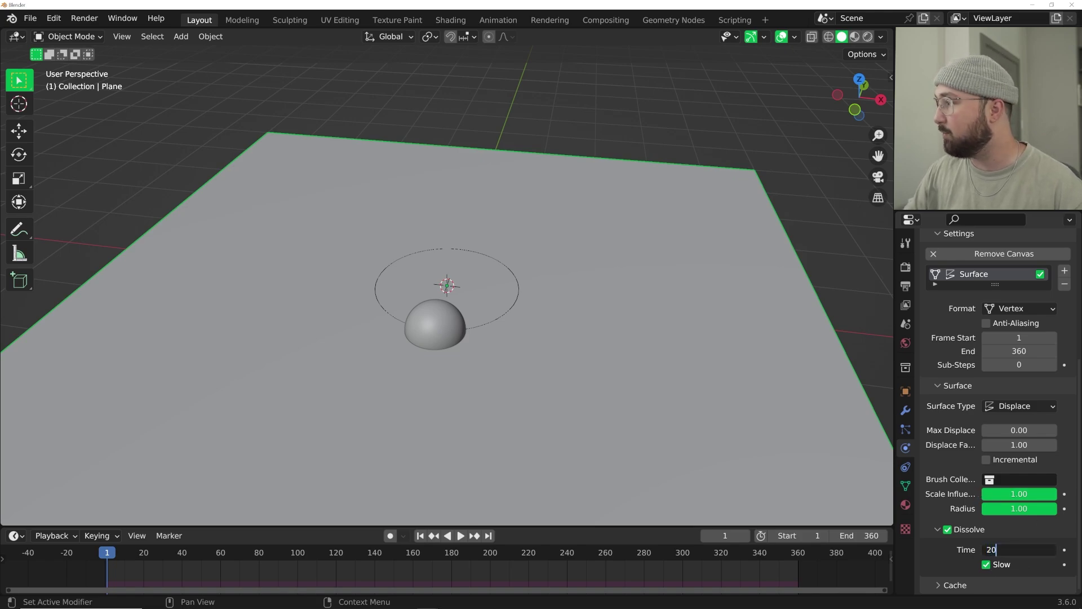
{"action": "key", "text": "Return"}
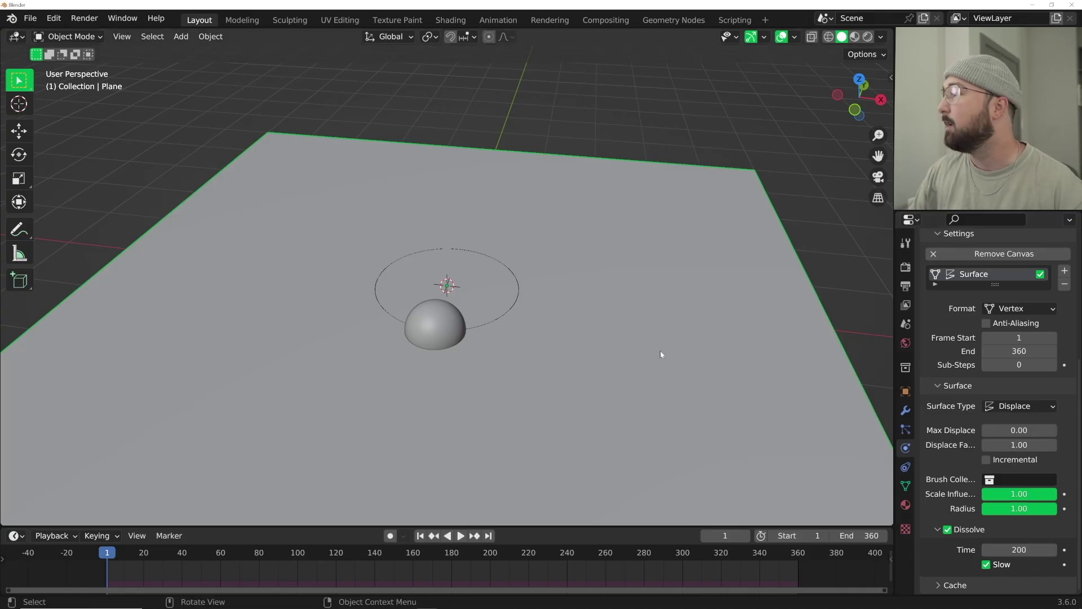
{"action": "middle_click_drag", "start_coordinate": [661, 310], "coordinate": [661, 329]}
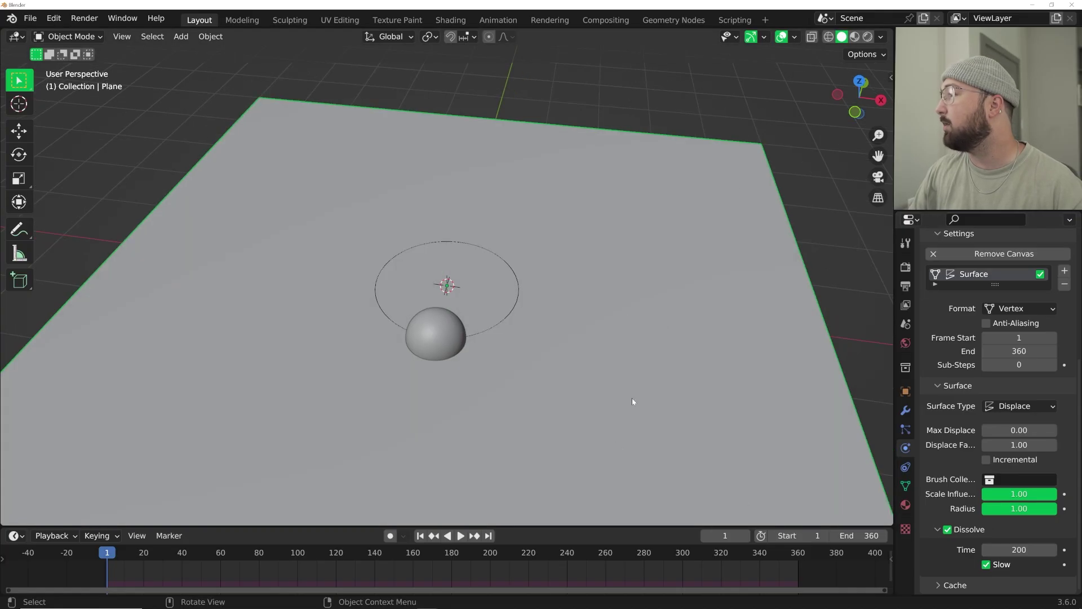
{"action": "left_click", "coordinate": [450, 335]}
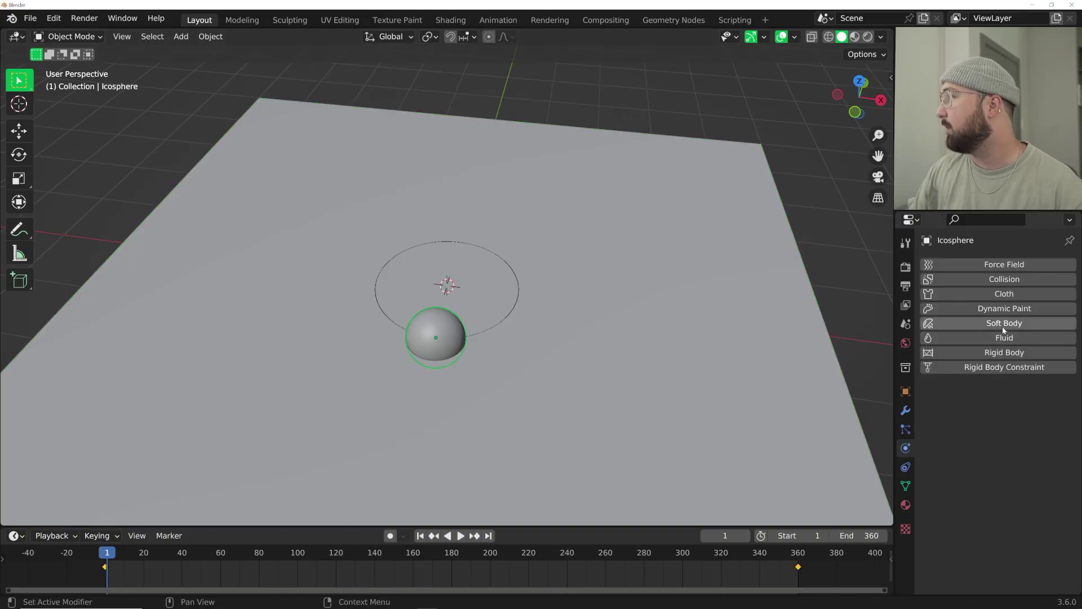
Step: Give the ico sphere Dynamic Paint of type Brush, then reselect the plane
{"action": "left_click", "coordinate": [1007, 310]}
{"action": "left_click", "coordinate": [1009, 409]}
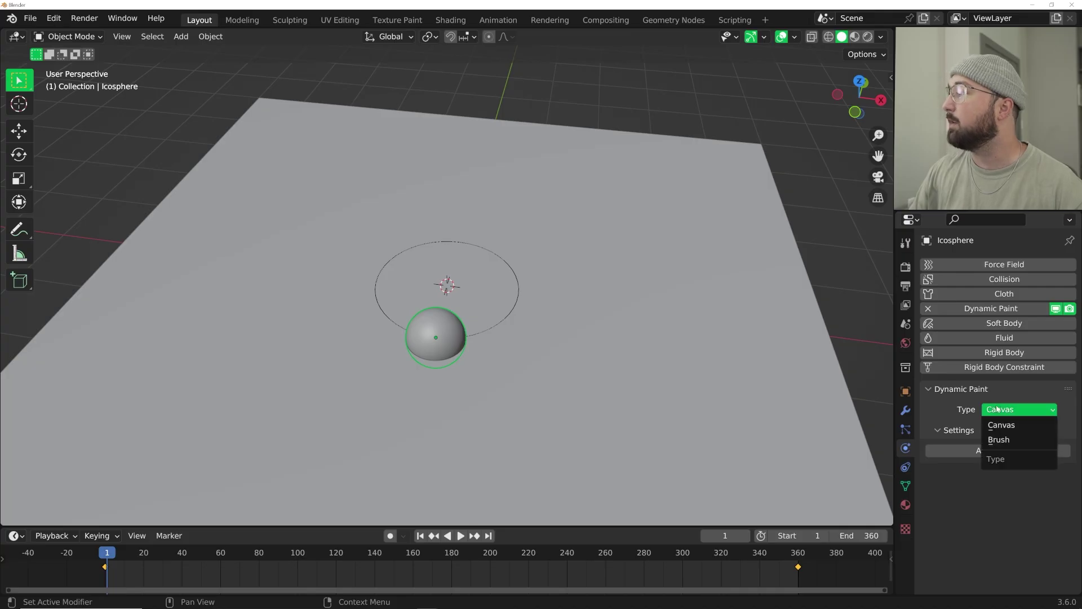
{"action": "left_click", "coordinate": [1010, 440]}
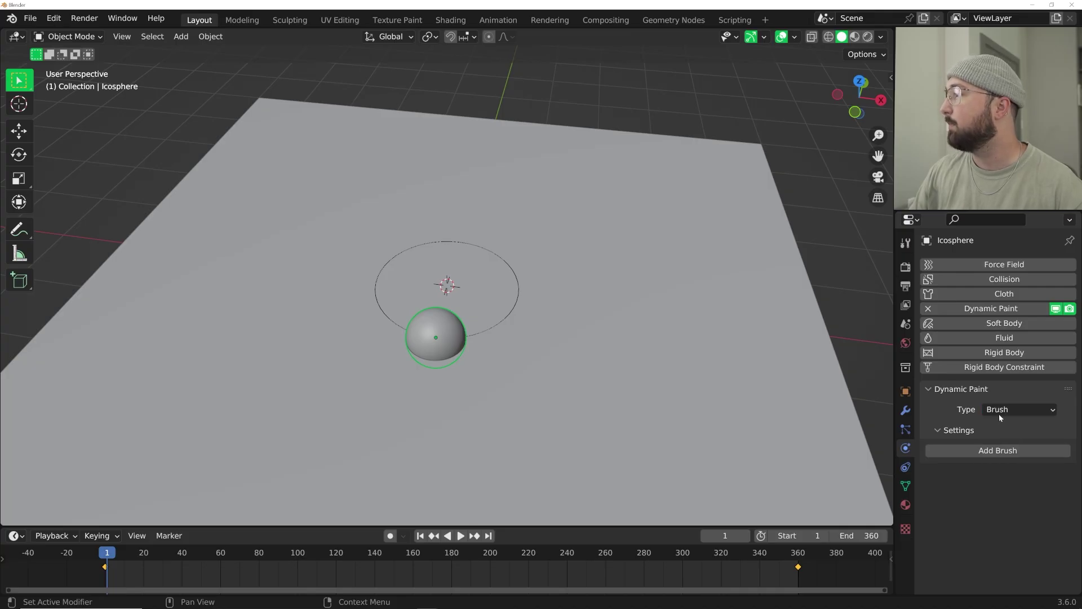
{"action": "left_click", "coordinate": [992, 452]}
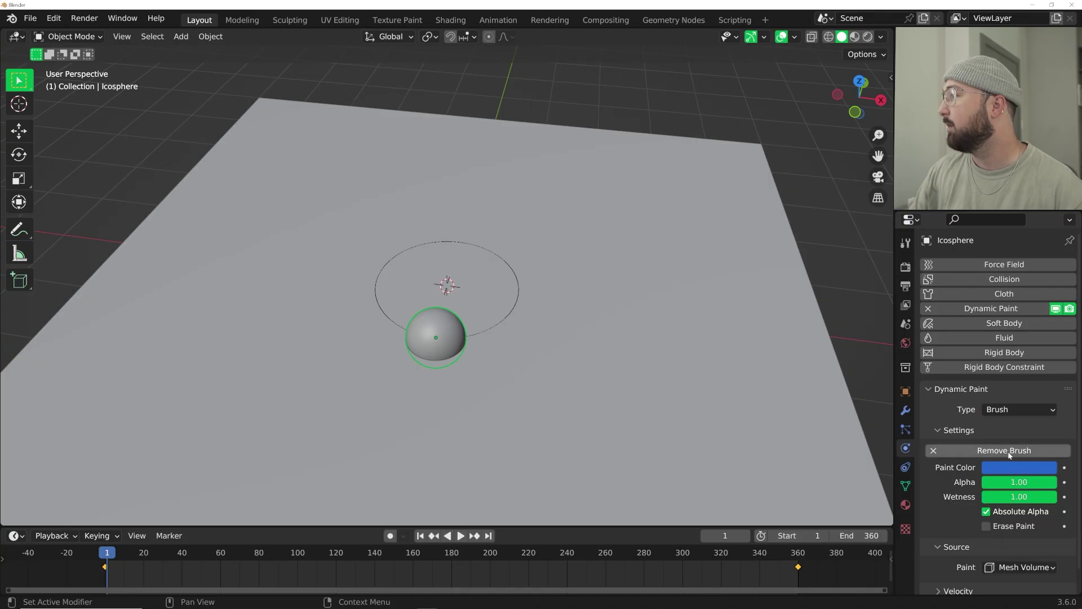
{"action": "scroll", "coordinate": [1023, 457], "scroll_direction": "down", "scroll_amount": 1}
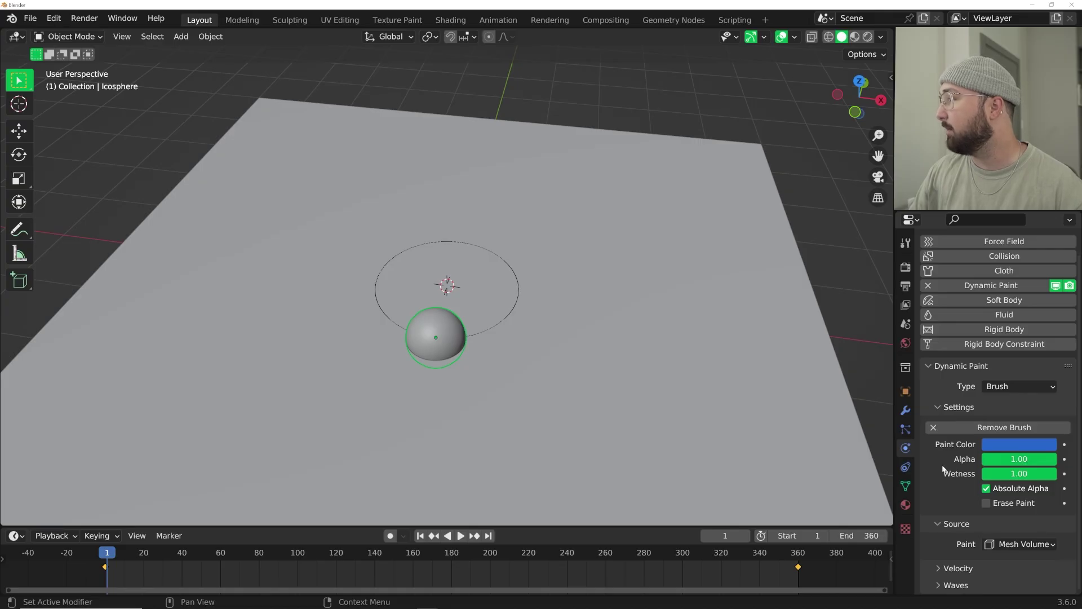
{"action": "left_click", "coordinate": [570, 385]}
{"action": "middle_click_drag", "start_coordinate": [665, 367], "coordinate": [623, 329]}
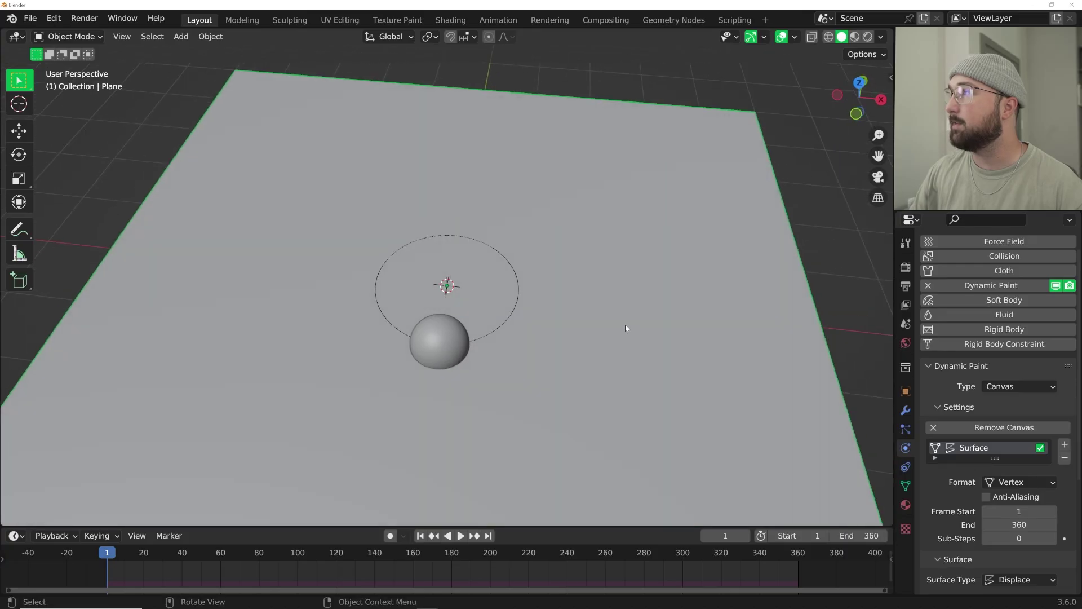
Step: Subdivide the plane's mesh with 100 cuts and play the animation to check the trail
{"action": "key", "text": "Tab"}
{"action": "key", "text": "Tab"}
{"action": "key", "text": "Tab"}
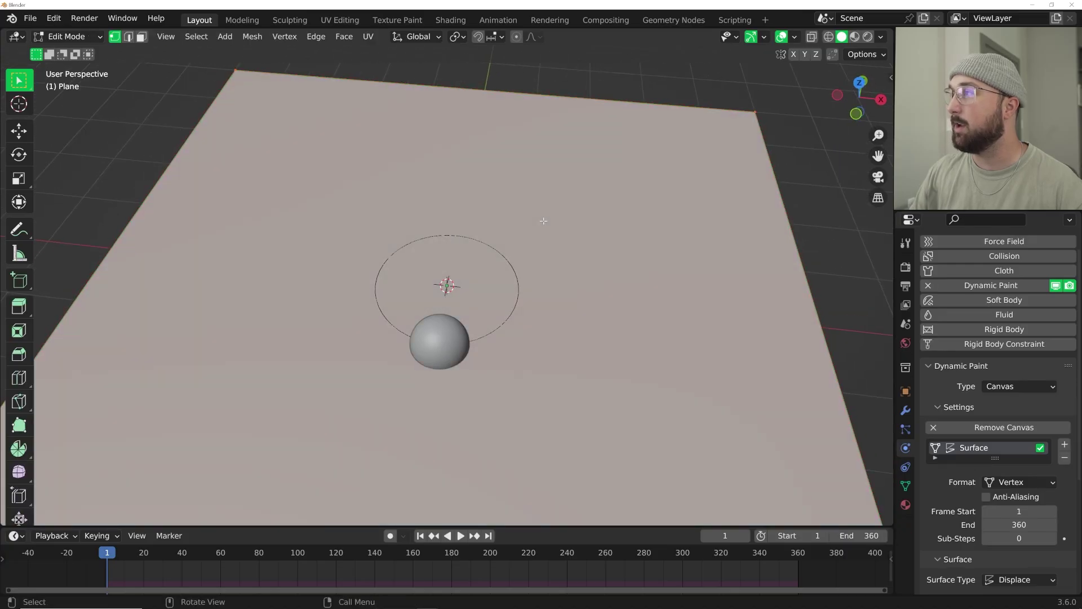
{"action": "right_click", "coordinate": [543, 223]}
{"action": "left_click", "coordinate": [543, 221]}
{"action": "double_click", "coordinate": [190, 420]}
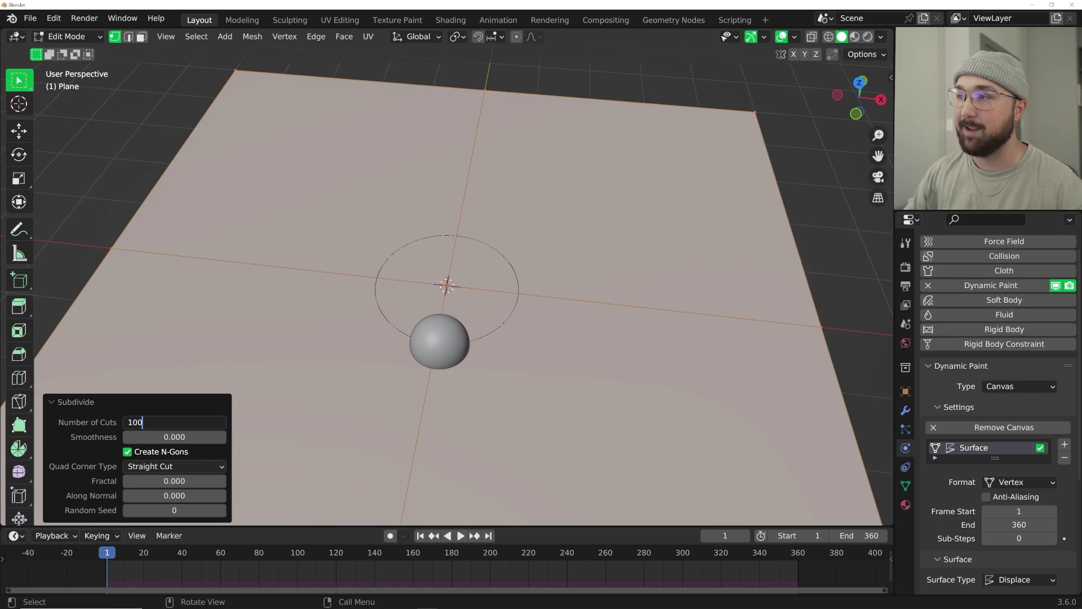
{"action": "key", "text": "Return"}
{"action": "key", "text": "Tab"}
{"action": "key", "text": "space"}
{"action": "middle_click_drag", "start_coordinate": [483, 300], "coordinate": [545, 341]}
{"action": "key", "text": "space"}
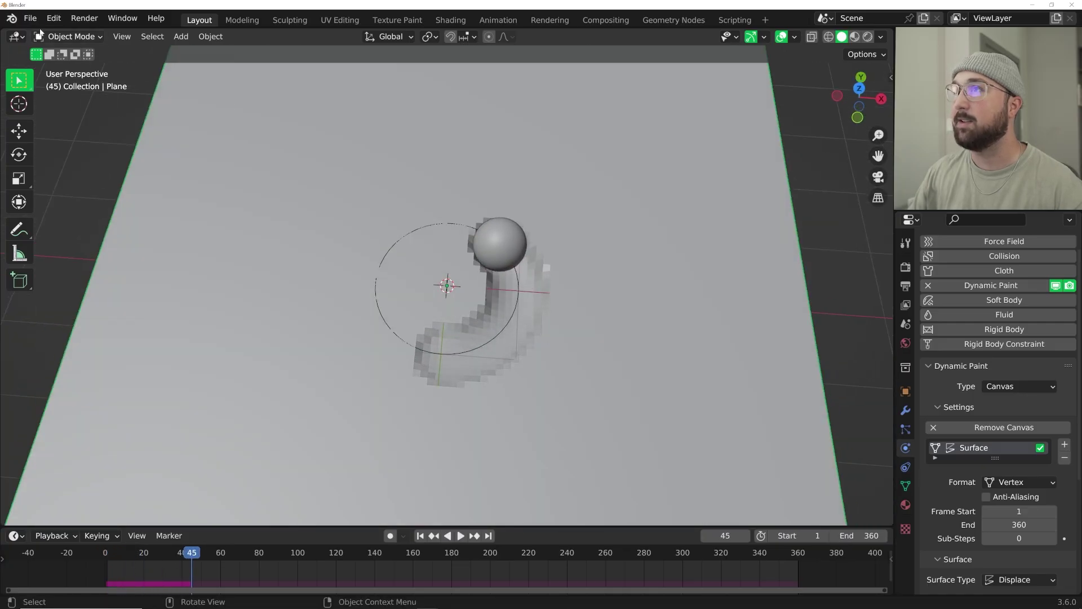
Step: Save the project as save.blend
{"action": "left_click", "coordinate": [29, 18]}
{"action": "left_click", "coordinate": [56, 118]}
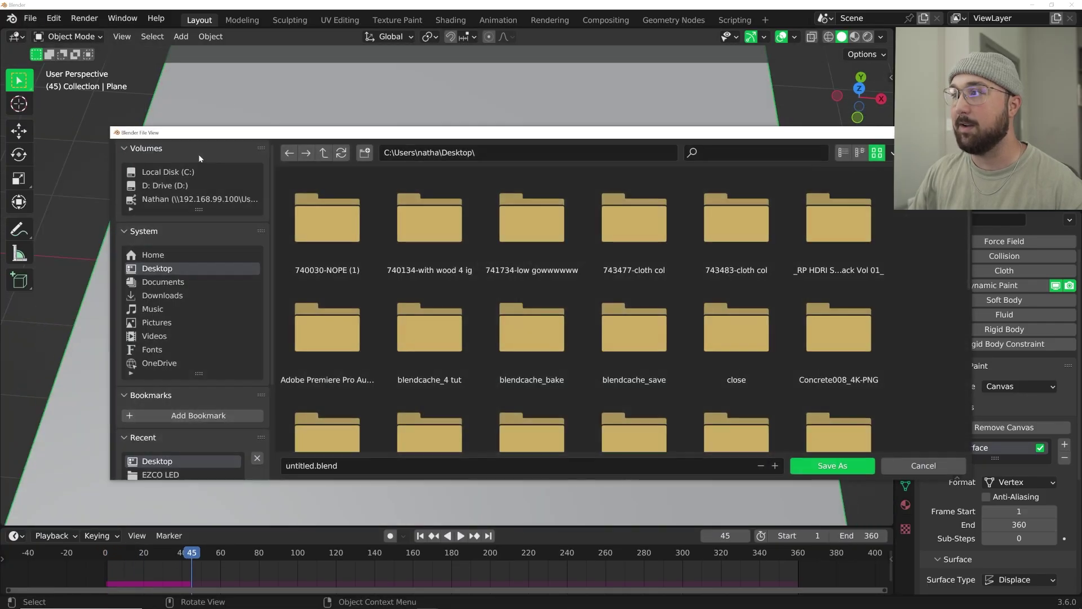
{"action": "left_click", "coordinate": [337, 466]}
{"action": "key", "text": "BackSpace"}
{"action": "type", "text": "save"}
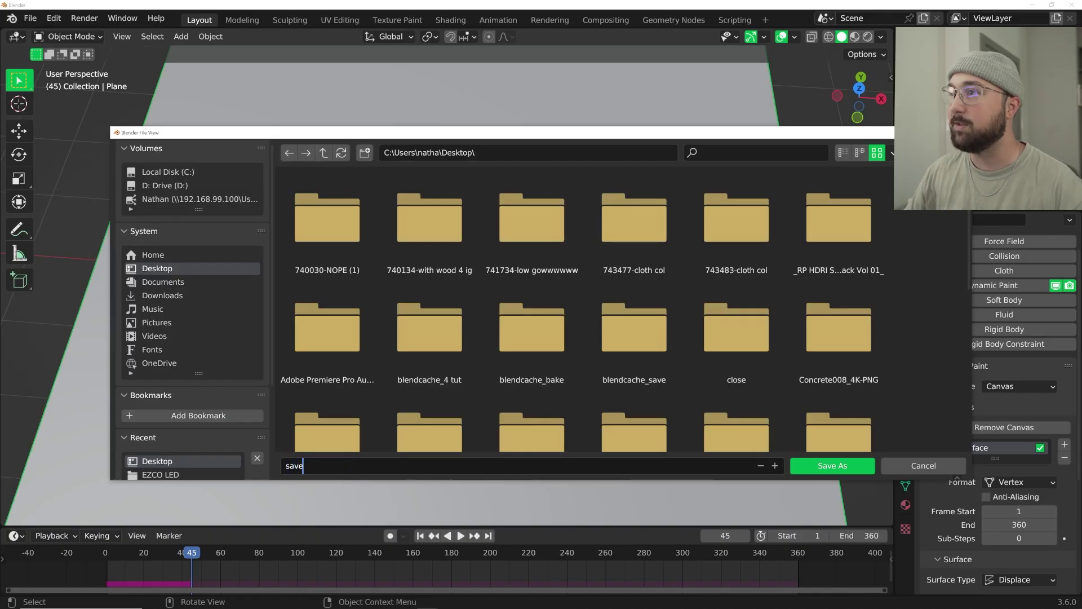
{"action": "key", "text": "Return"}
{"action": "left_click", "coordinate": [829, 465]}
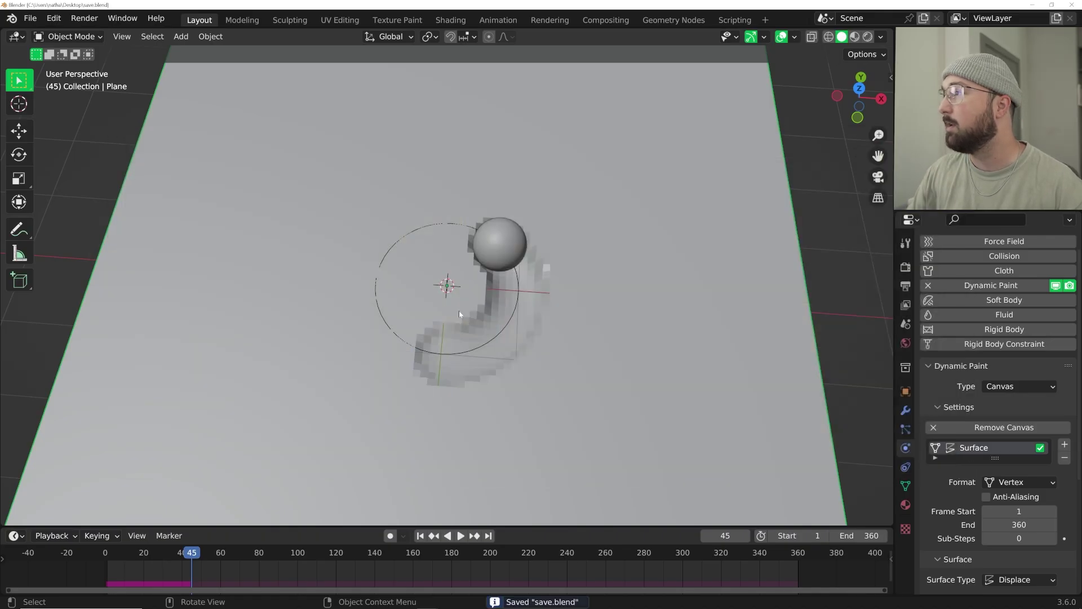
{"action": "middle_click_drag", "start_coordinate": [478, 311], "coordinate": [486, 325]}
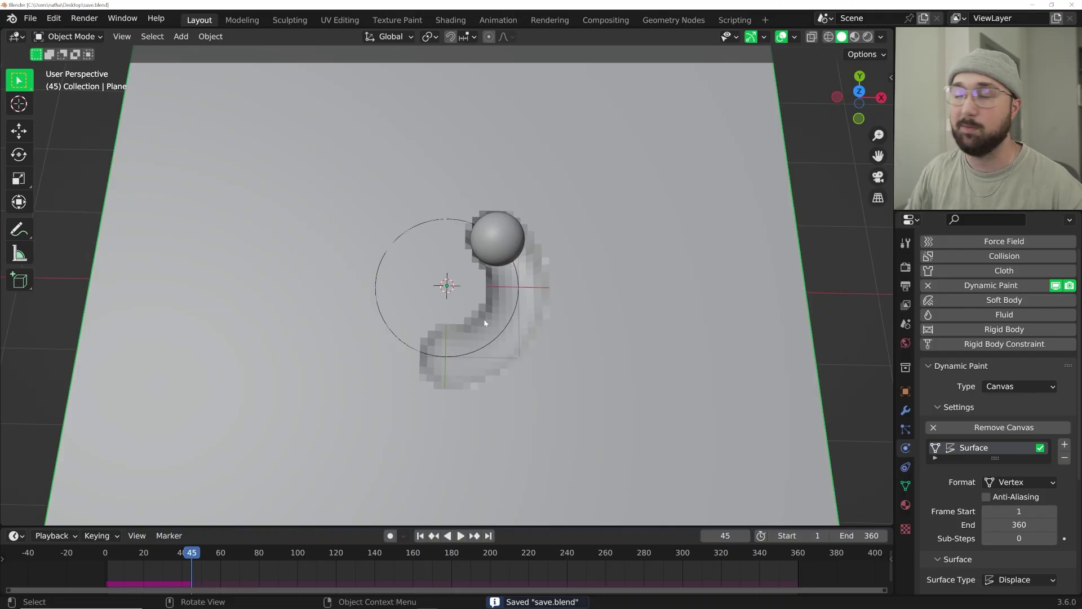
{"action": "middle_click_drag", "start_coordinate": [485, 320], "coordinate": [597, 297]}
{"action": "key", "text": "space"}
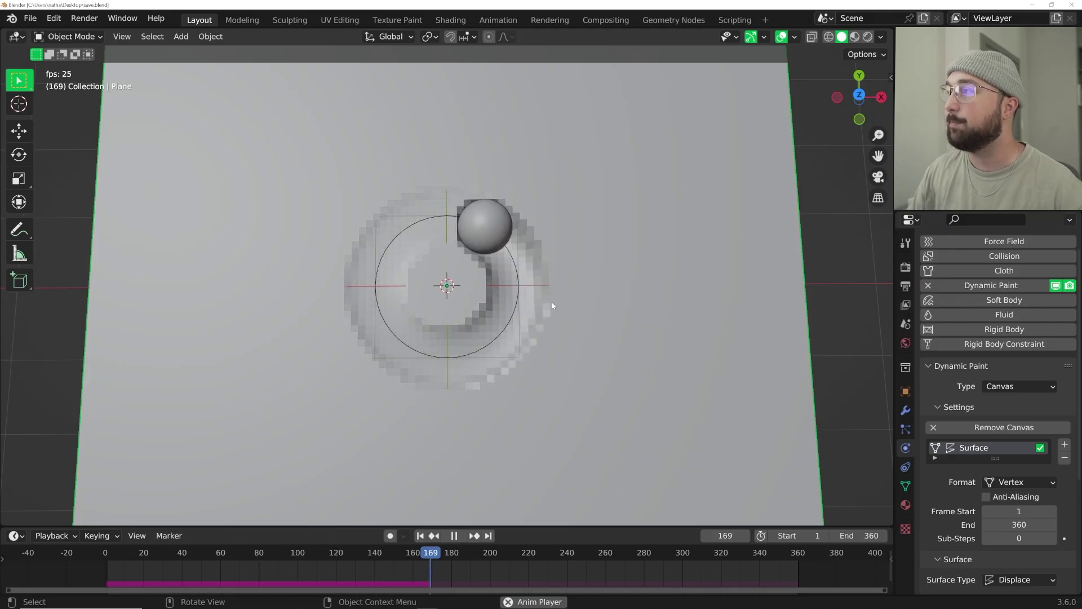
{"action": "key", "text": "space"}
{"action": "left_click_drag", "start_coordinate": [451, 556], "coordinate": [761, 555]}
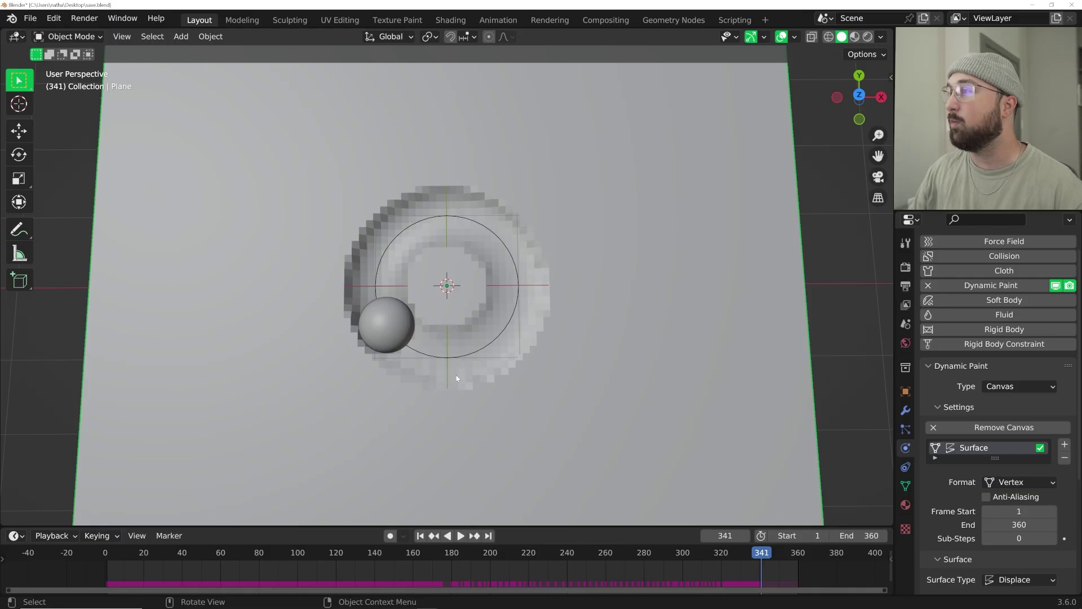
{"action": "key", "text": "space"}
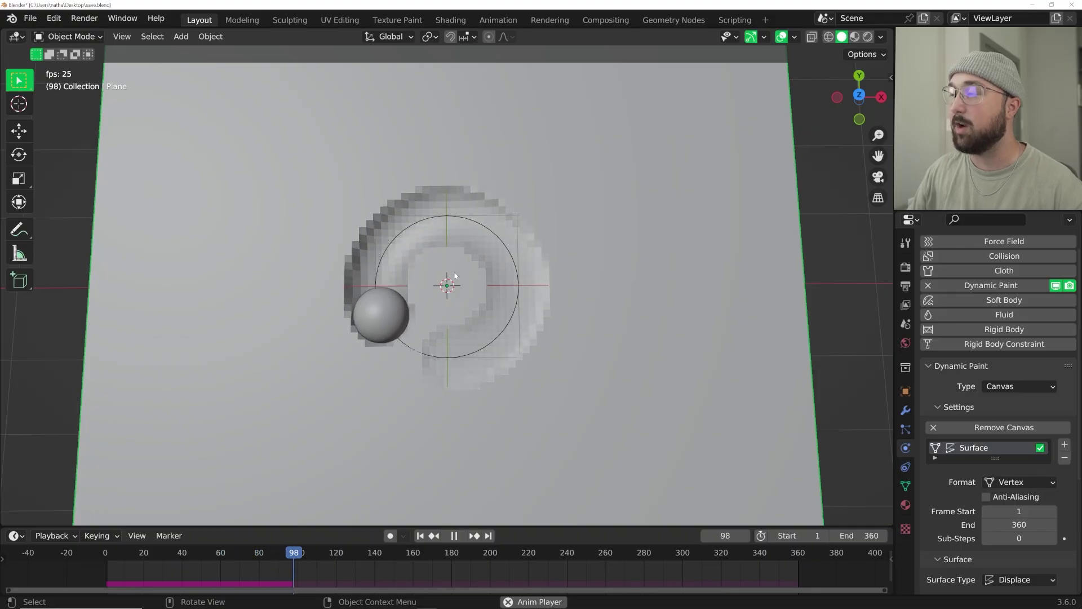
{"action": "key", "text": "space"}
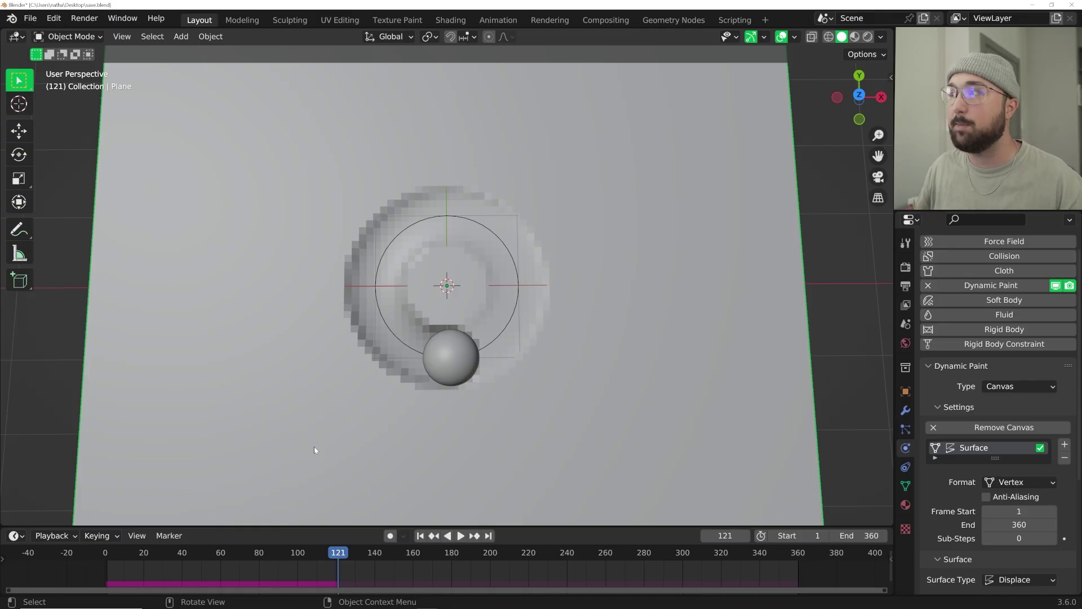
{"action": "left_click_drag", "start_coordinate": [359, 550], "coordinate": [769, 557]}
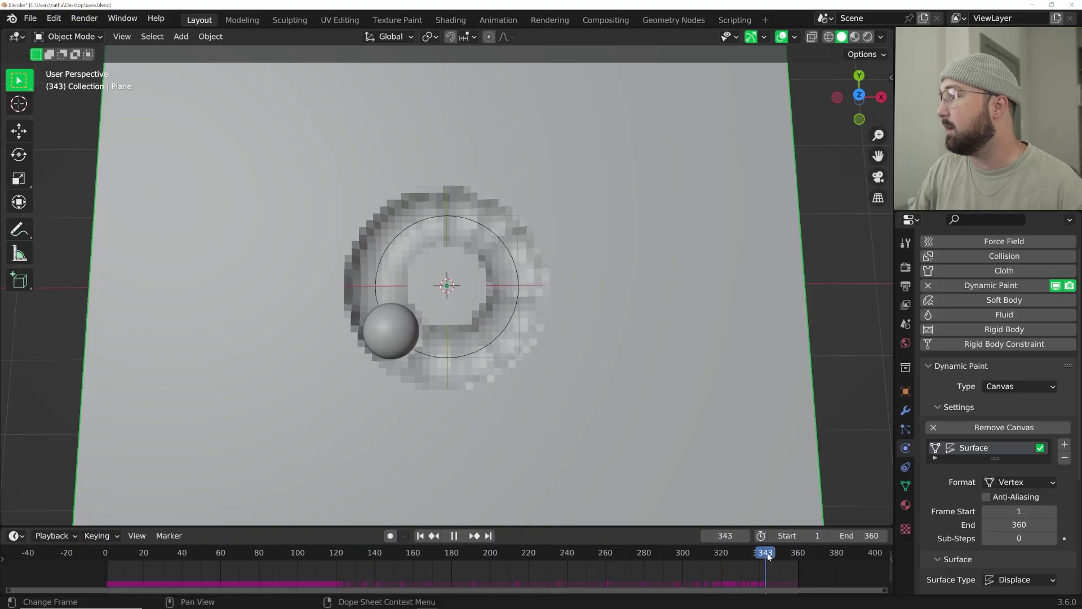
{"action": "key", "text": "space"}
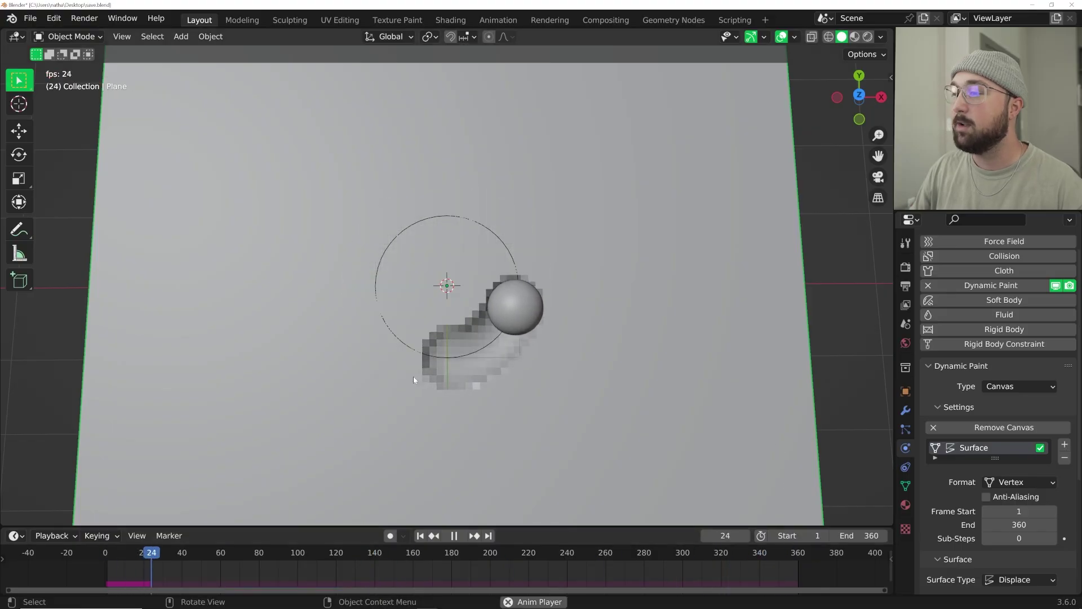
{"action": "key", "text": "space"}
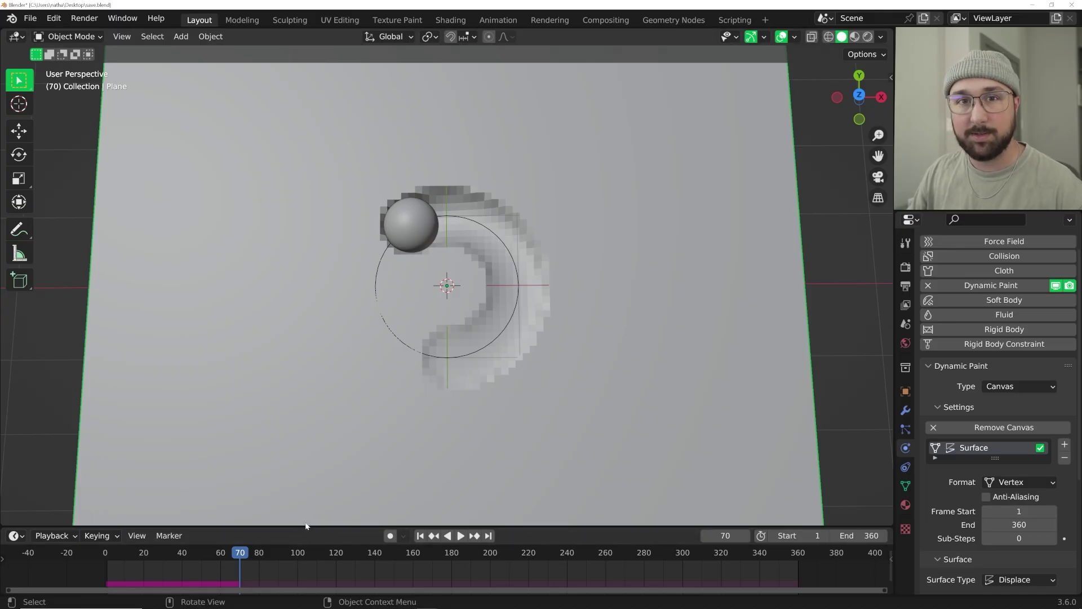
Step: Set the timeline Start to 121 and End to 240
{"action": "left_click", "coordinate": [806, 536]}
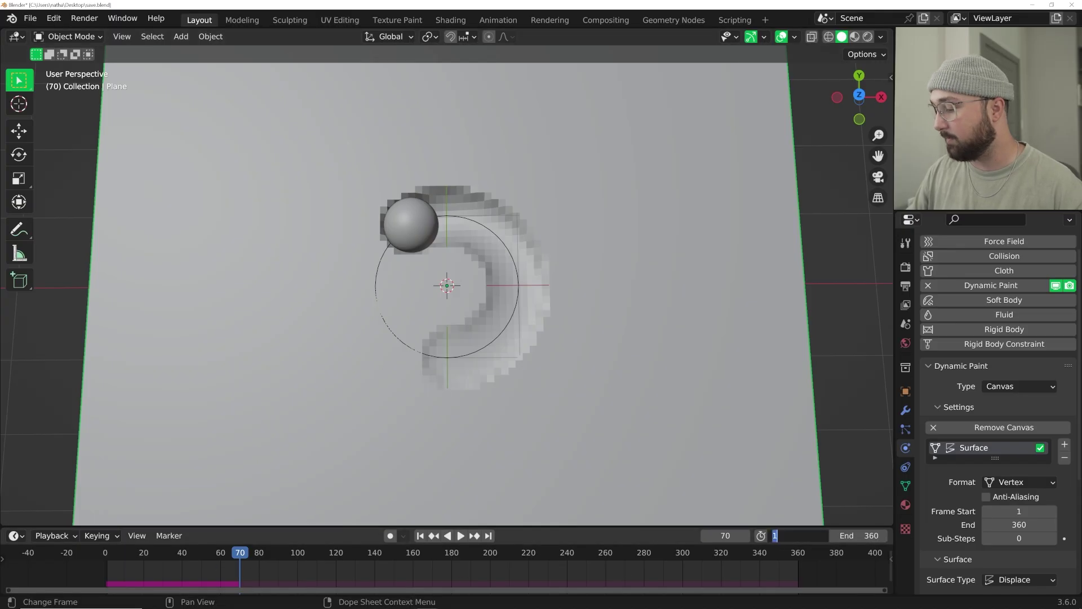
{"action": "key", "text": "BackSpace"}
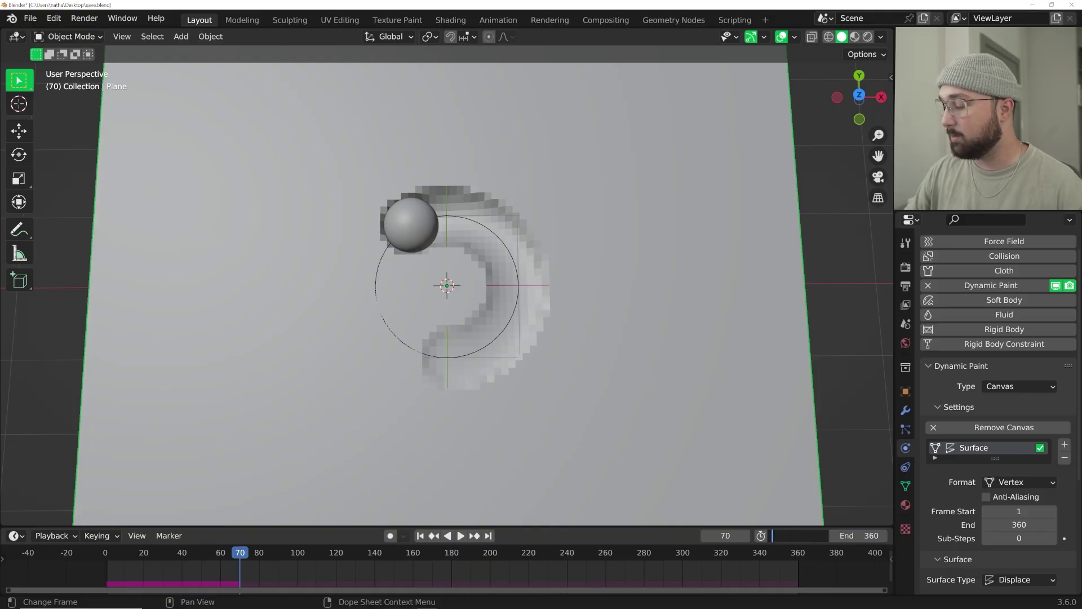
{"action": "type", "text": "1"}
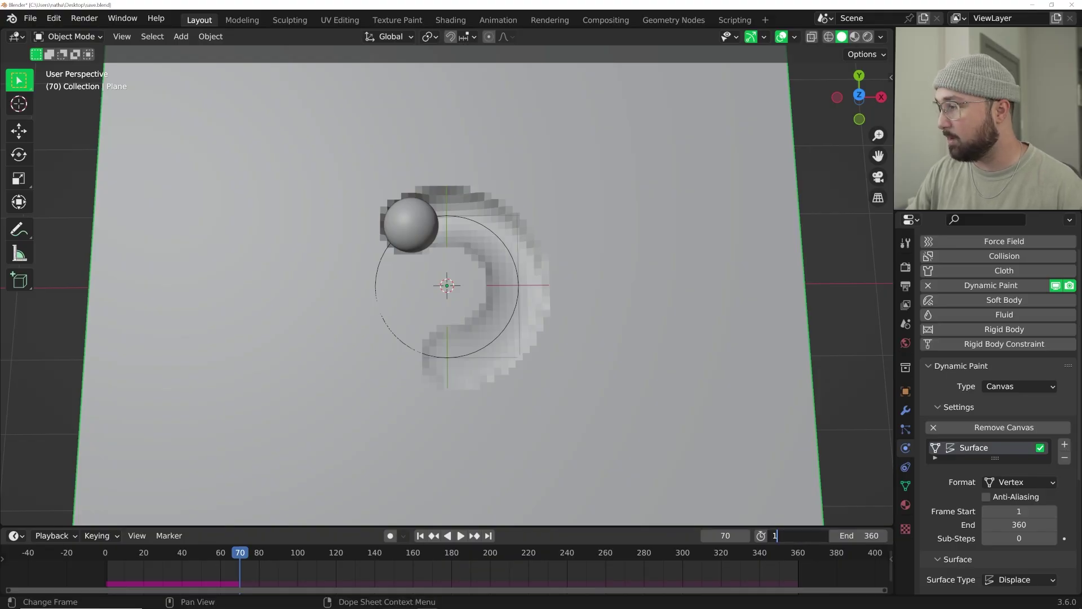
{"action": "type", "text": "21"}
{"action": "key", "text": "Return"}
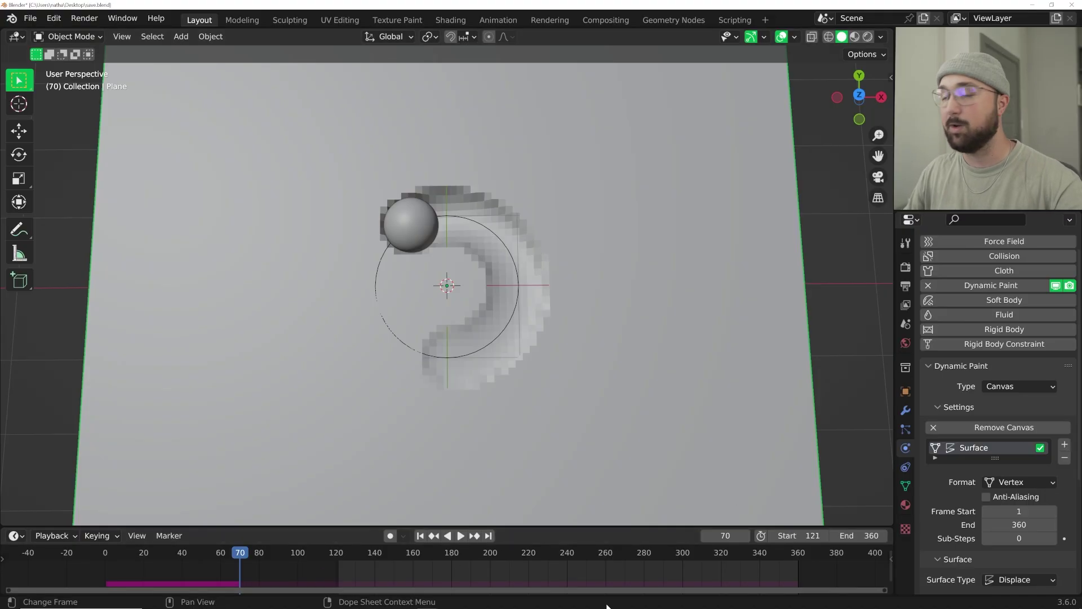
{"action": "left_click", "coordinate": [859, 535]}
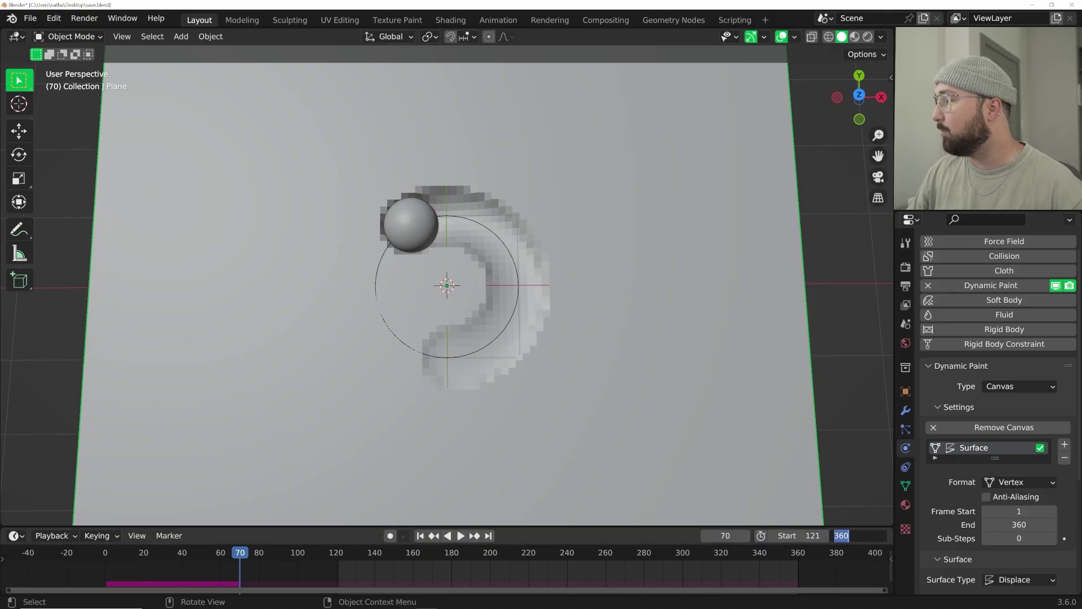
{"action": "type", "text": "240"}
{"action": "key", "text": "Return"}
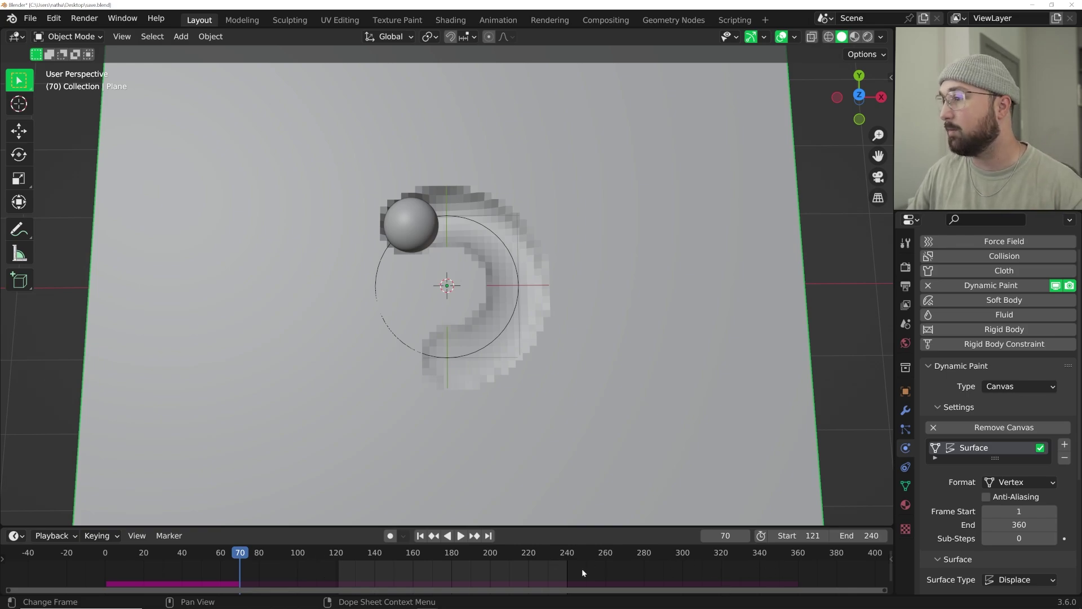
Step: Play the shortened range and put the playhead at frame 121
{"action": "key", "text": "space"}
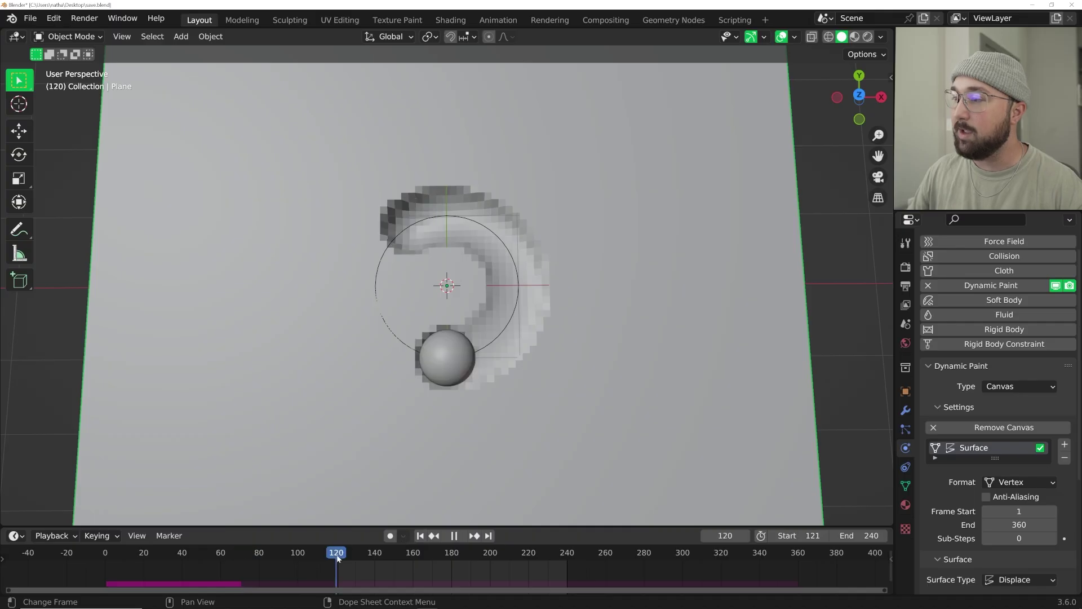
{"action": "left_click_drag", "start_coordinate": [341, 559], "coordinate": [339, 559]}
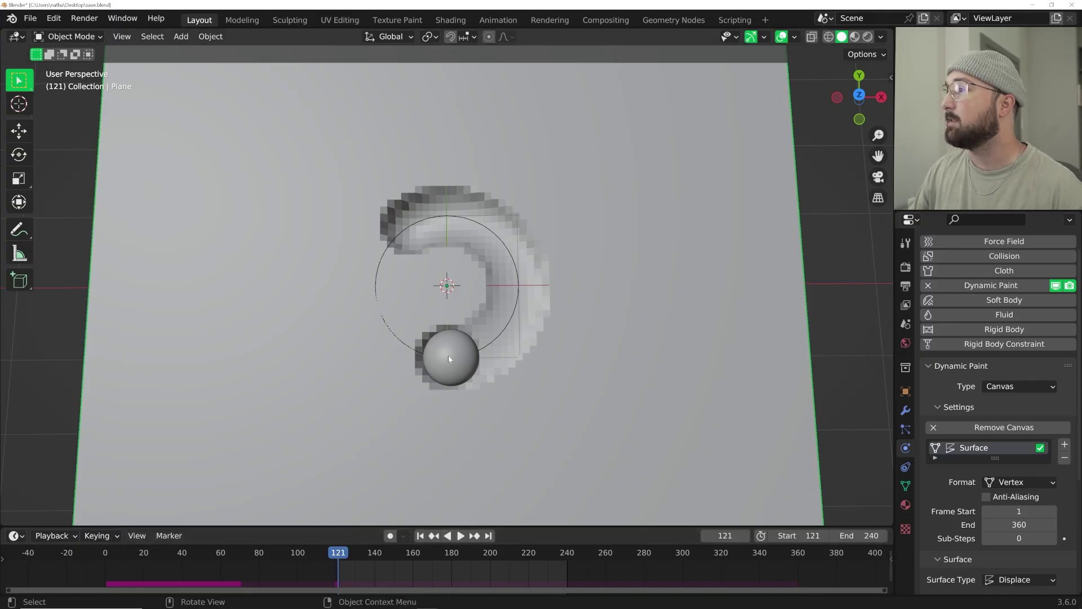
{"action": "left_click", "coordinate": [28, 19]}
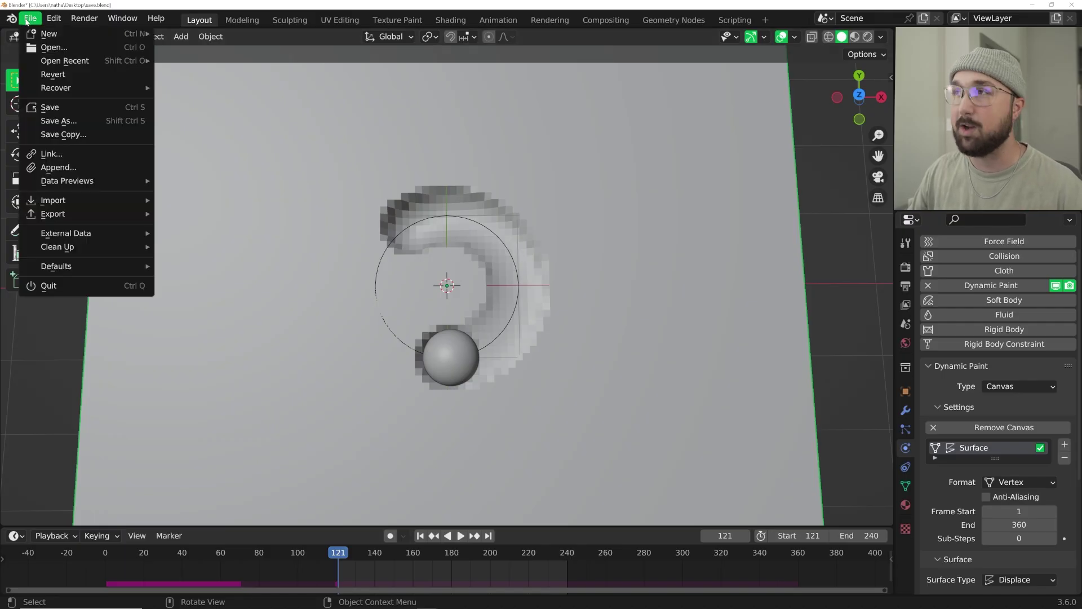
Step: Save the project and switch to the top view
{"action": "left_click", "coordinate": [50, 107]}
{"action": "key", "text": "grave"}
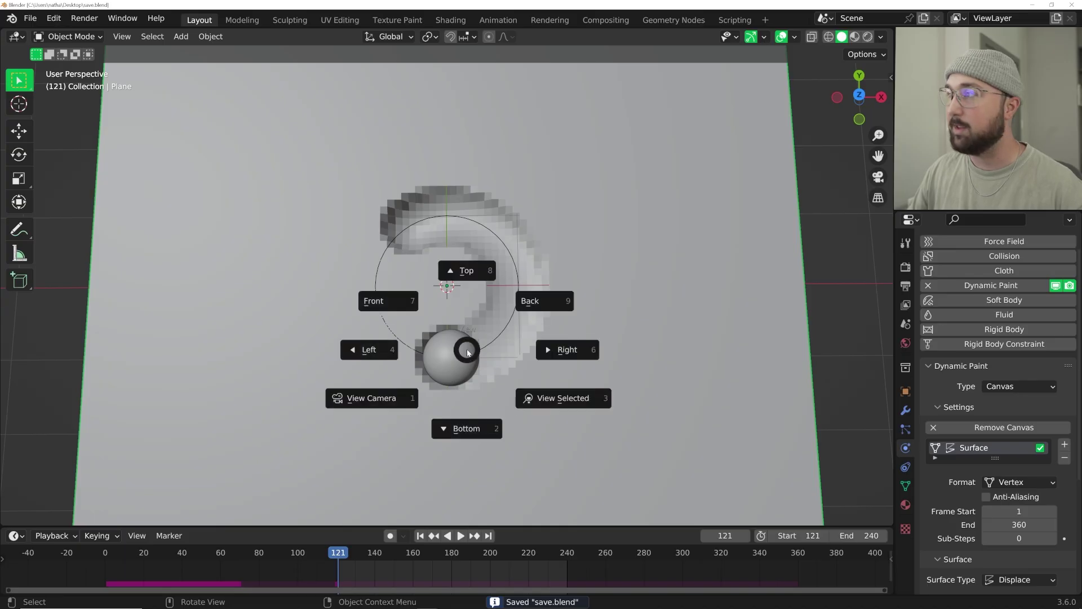
{"action": "left_click", "coordinate": [454, 271]}
Step: Duplicate the orbit circle and sphere in place, then scale the copied circle to 1.934
{"action": "left_click", "coordinate": [494, 342]}
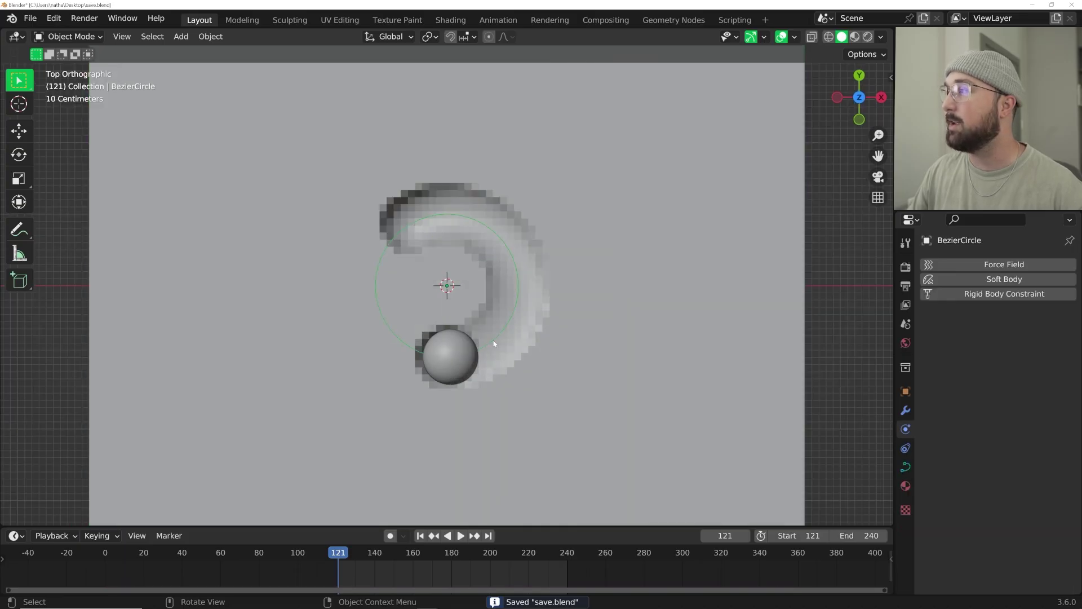
{"action": "left_click", "coordinate": [486, 345], "text": "shift"}
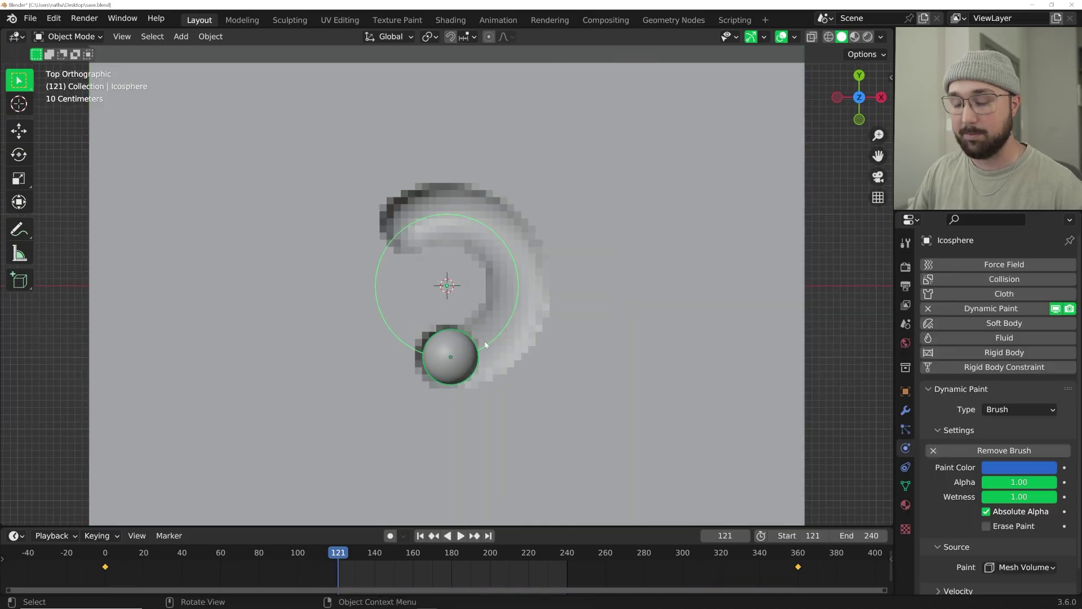
{"action": "key", "text": "shift+d"}
{"action": "right_click", "coordinate": [586, 275]}
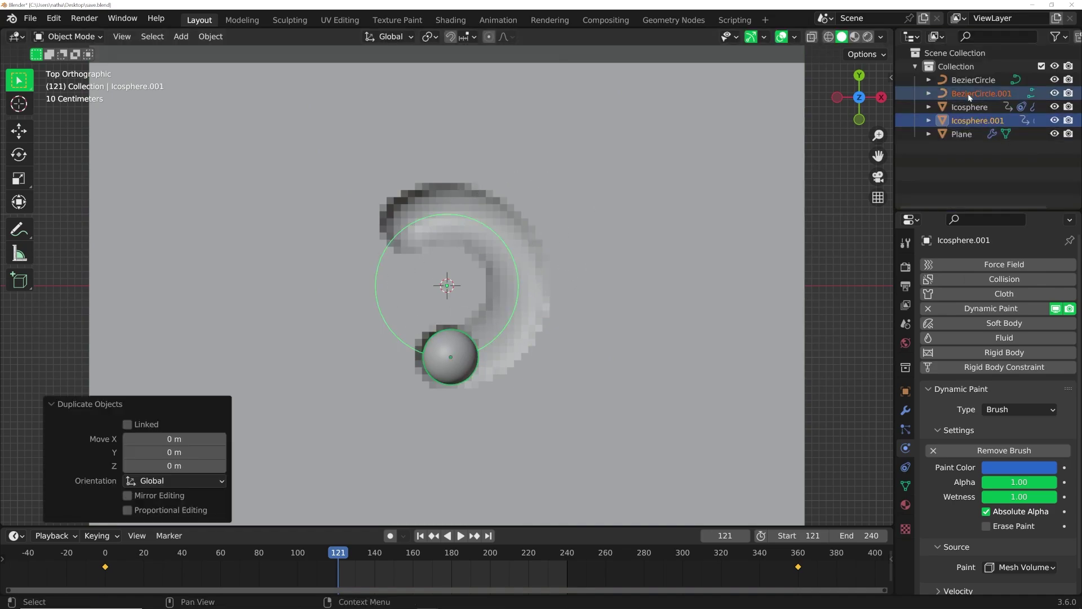
{"action": "left_click", "coordinate": [980, 94]}
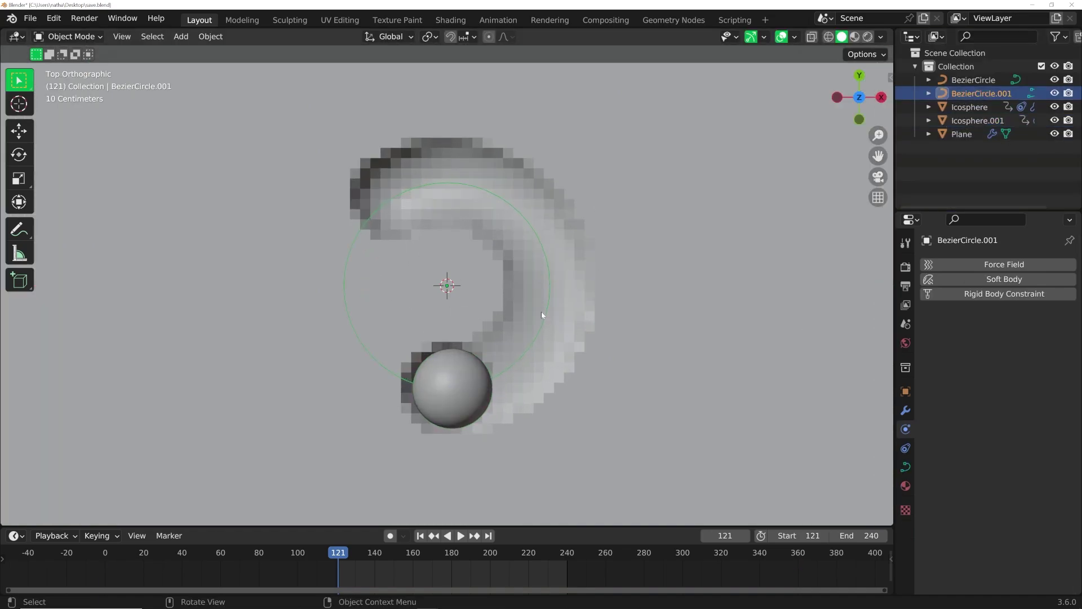
{"action": "key", "text": "s"}
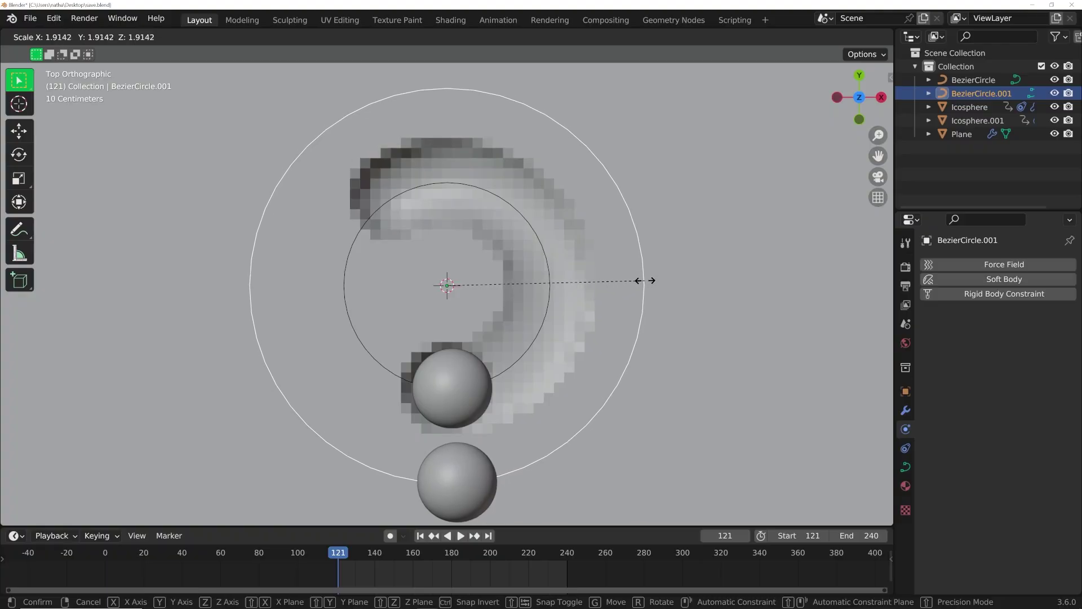
{"action": "left_click", "coordinate": [641, 280]}
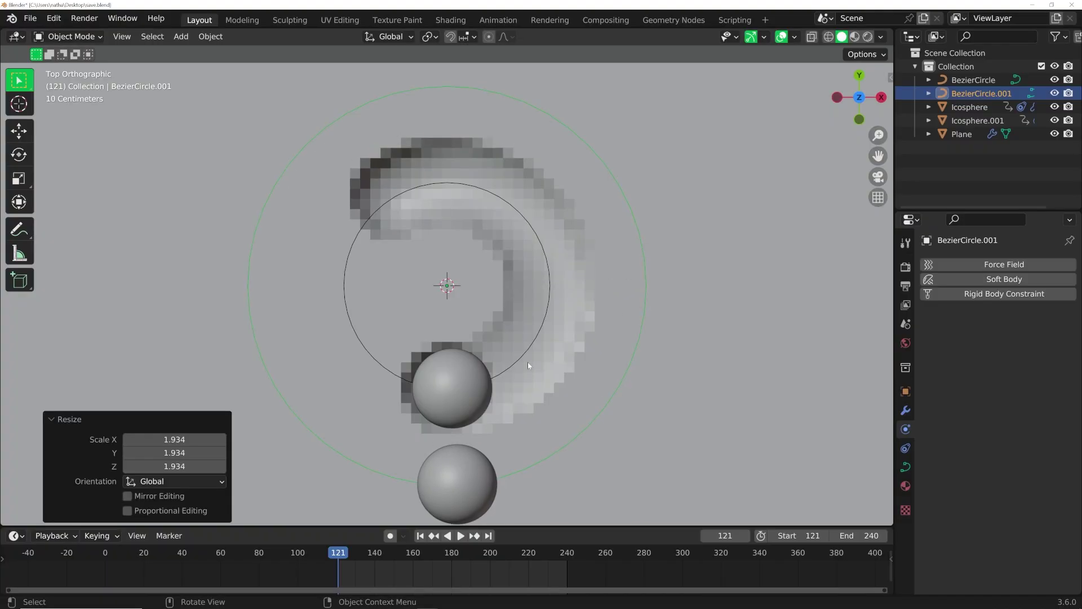
Step: Duplicate the outer sphere and circle in place and rotate the new circle
{"action": "left_click", "coordinate": [445, 477], "text": "shift"}
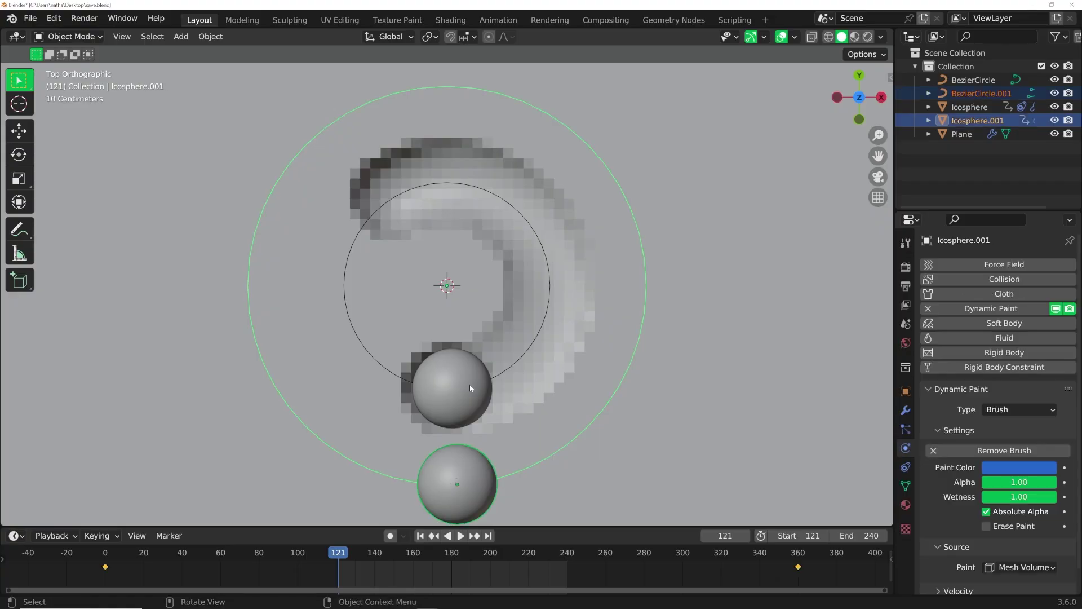
{"action": "middle_click_drag", "start_coordinate": [469, 384], "coordinate": [451, 388], "text": "shift"}
{"action": "key", "text": "shift+d"}
{"action": "key", "text": "Escape"}
{"action": "left_click", "coordinate": [990, 107]}
{"action": "middle_click_drag", "start_coordinate": [590, 243], "coordinate": [577, 258], "text": "shift"}
{"action": "key", "text": "r"}
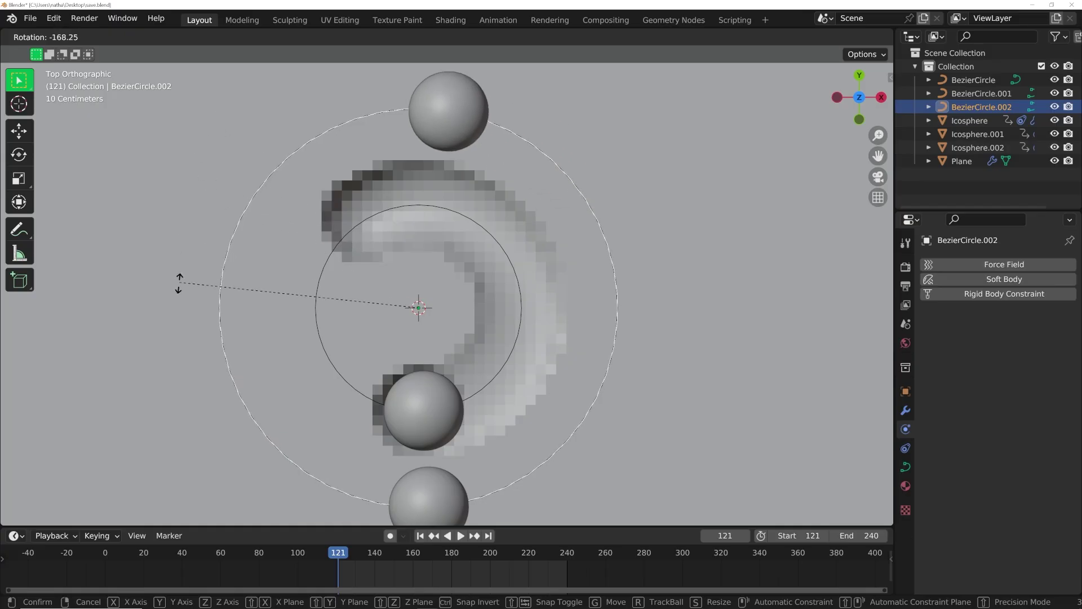
{"action": "left_click", "coordinate": [186, 310]}
Step: Duplicate the lower sphere and inner circle, rotating the copied circle about 88° and scaling it 1.475
{"action": "left_click", "coordinate": [430, 413]}
{"action": "left_click", "coordinate": [356, 389], "text": "shift"}
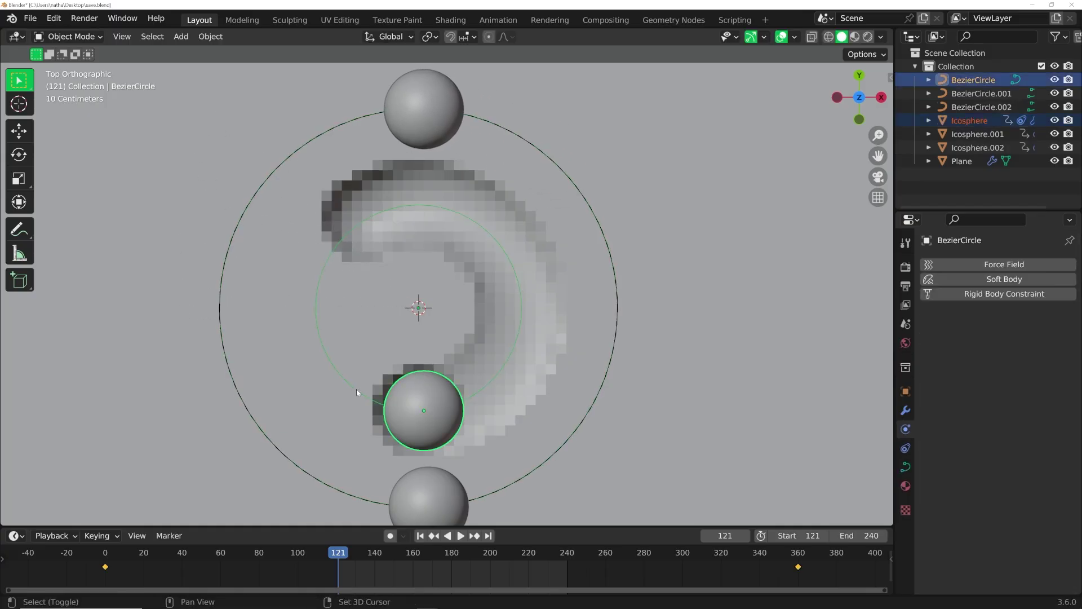
{"action": "key", "text": "shift+d"}
{"action": "right_click", "coordinate": [502, 279]}
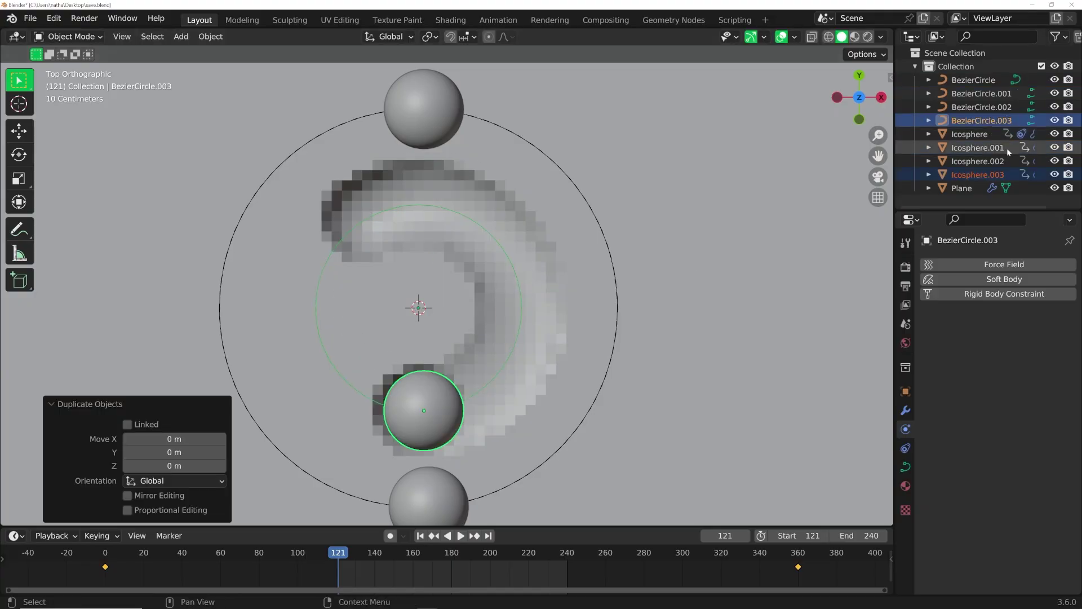
{"action": "left_click", "coordinate": [997, 120]}
{"action": "key", "text": "r"}
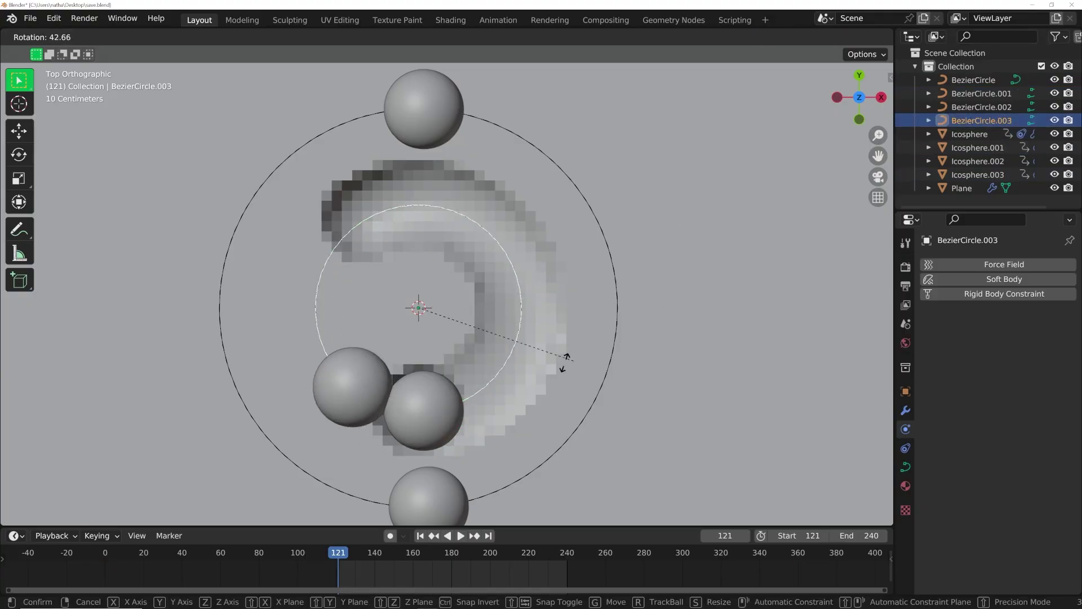
{"action": "left_click", "coordinate": [501, 327]}
{"action": "key", "text": "s"}
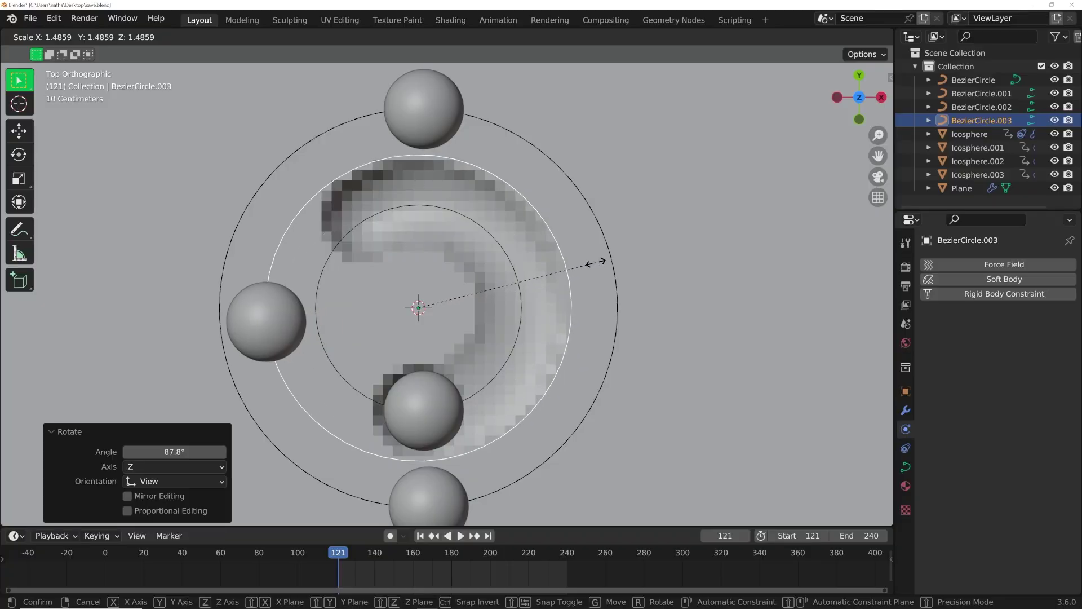
{"action": "left_click", "coordinate": [565, 316]}
Step: Shrink the copied sphere to 0.383
{"action": "scroll", "coordinate": [489, 471], "scroll_direction": "up", "scroll_amount": 6}
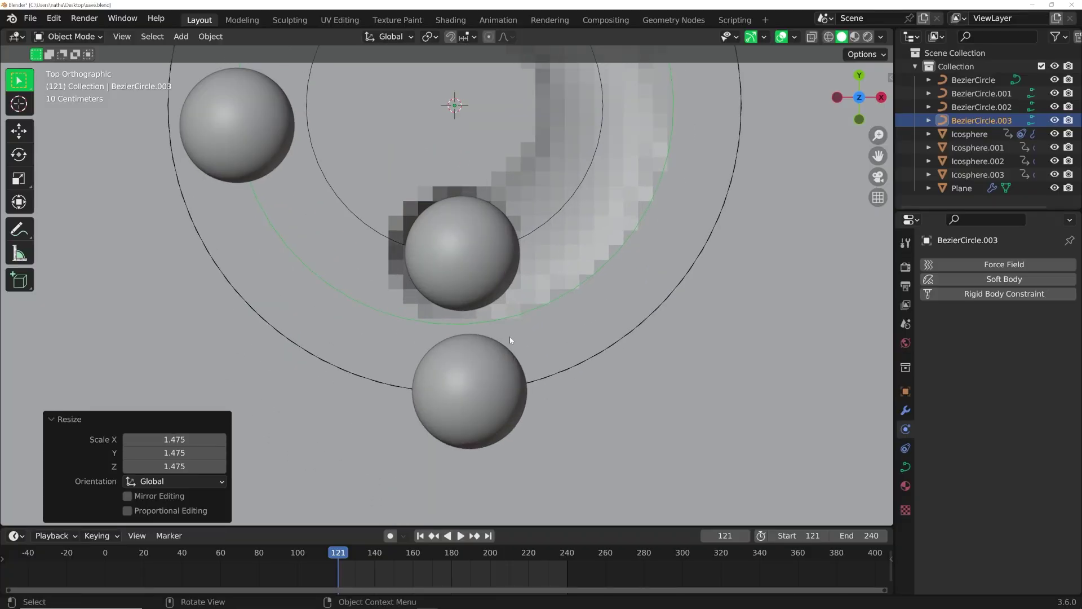
{"action": "scroll", "coordinate": [459, 359], "scroll_direction": "down", "scroll_amount": 6}
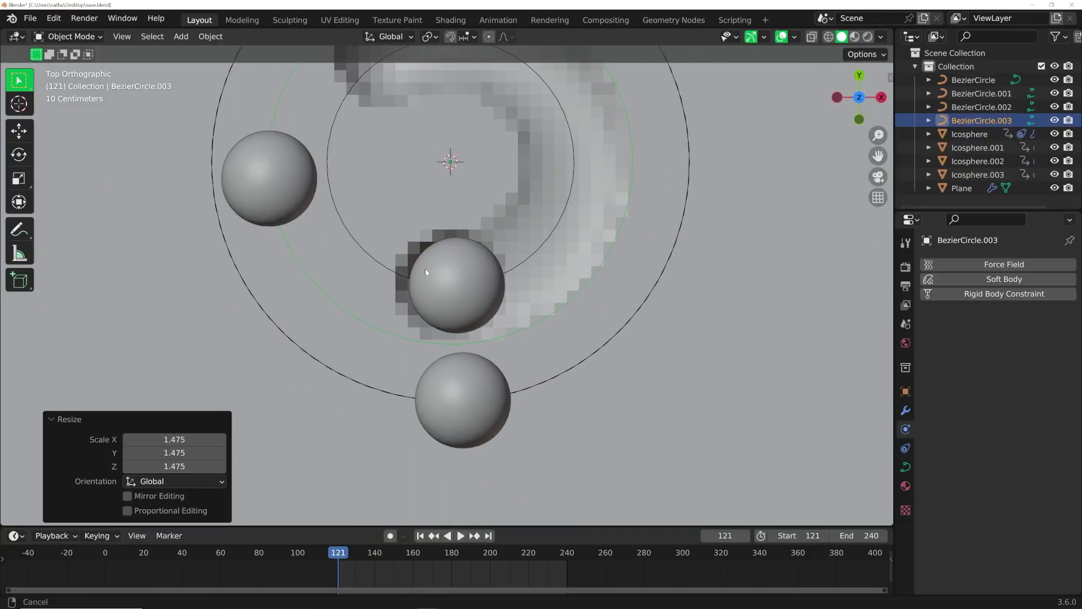
{"action": "left_click", "coordinate": [276, 174]}
{"action": "key", "text": "s"}
{"action": "left_click", "coordinate": [330, 165]}
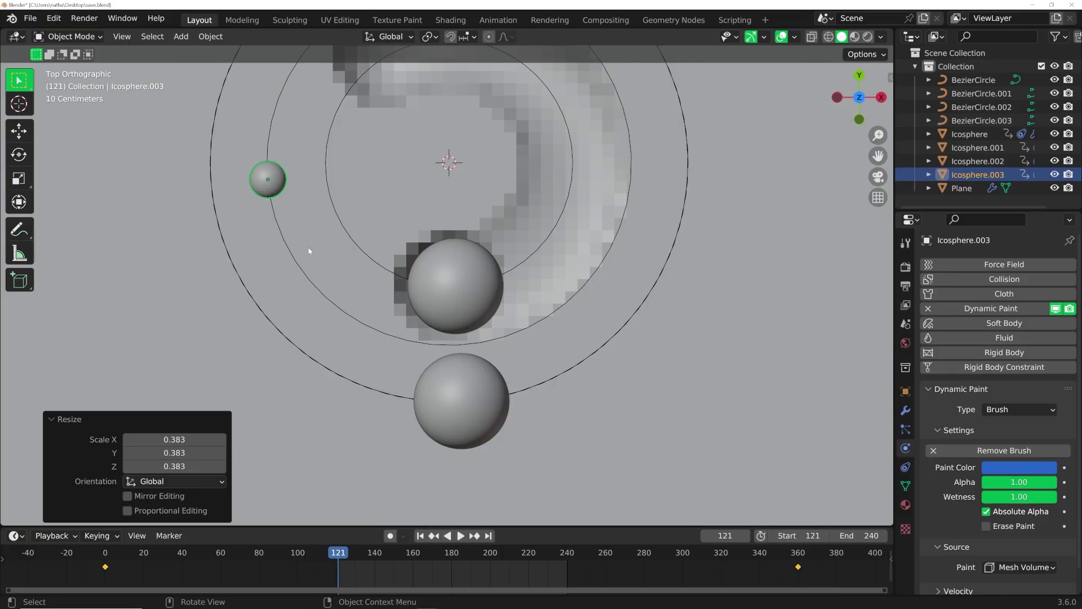
Step: Lower the new orbit circle slightly along Z with the move gizmo and return to top view
{"action": "left_click", "coordinate": [290, 255]}
{"action": "middle_click_drag", "start_coordinate": [295, 253], "coordinate": [321, 150]}
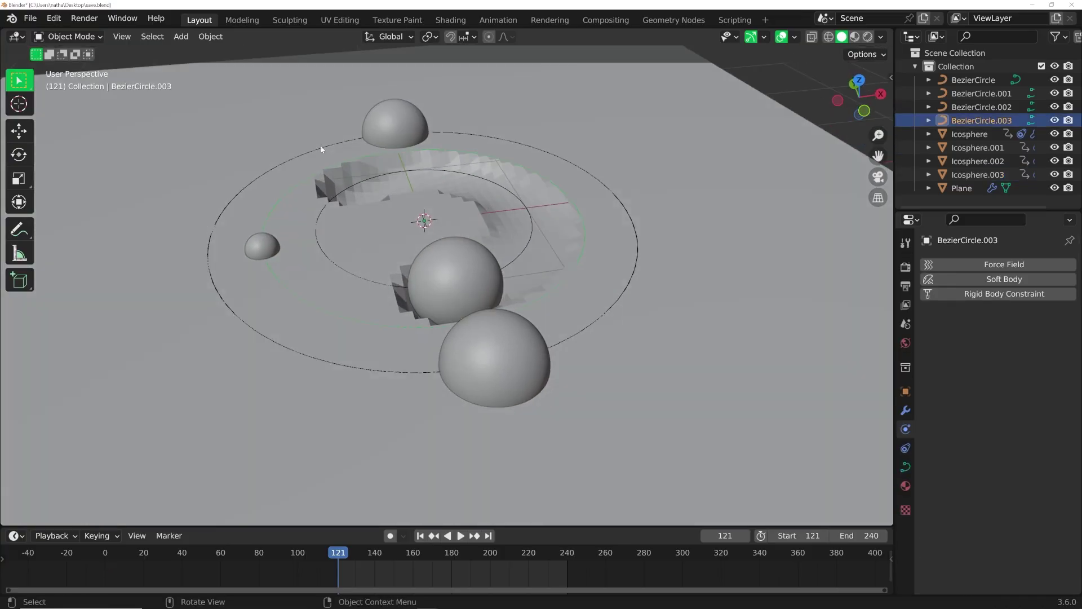
{"action": "left_click", "coordinate": [26, 140]}
{"action": "middle_click_drag", "start_coordinate": [428, 293], "coordinate": [424, 204]}
{"action": "left_click_drag", "start_coordinate": [424, 204], "coordinate": [426, 199]}
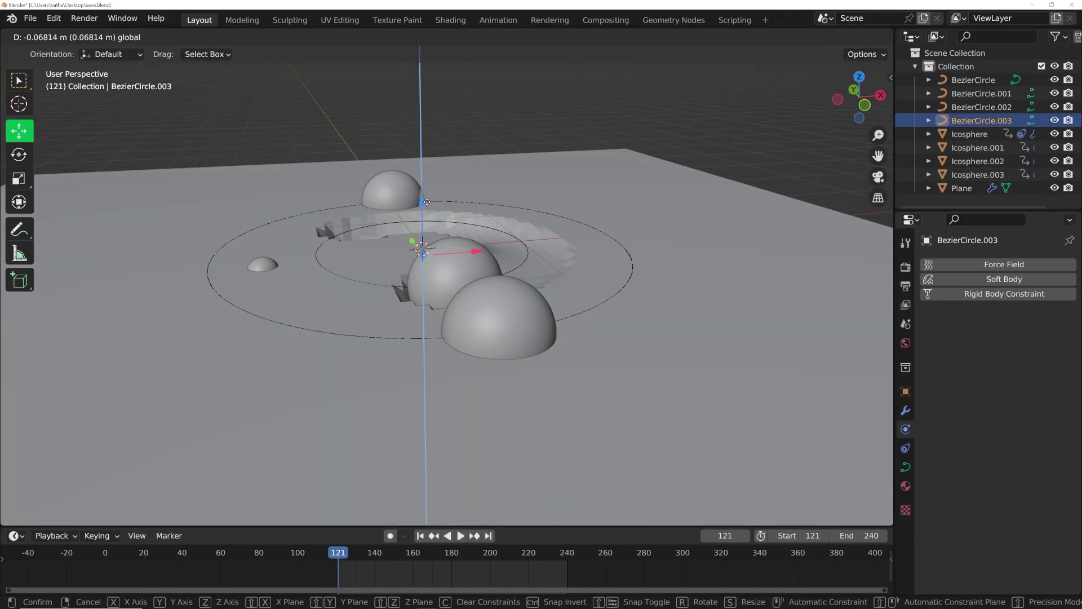
{"action": "left_click", "coordinate": [427, 202]}
{"action": "key", "text": "KP_7"}
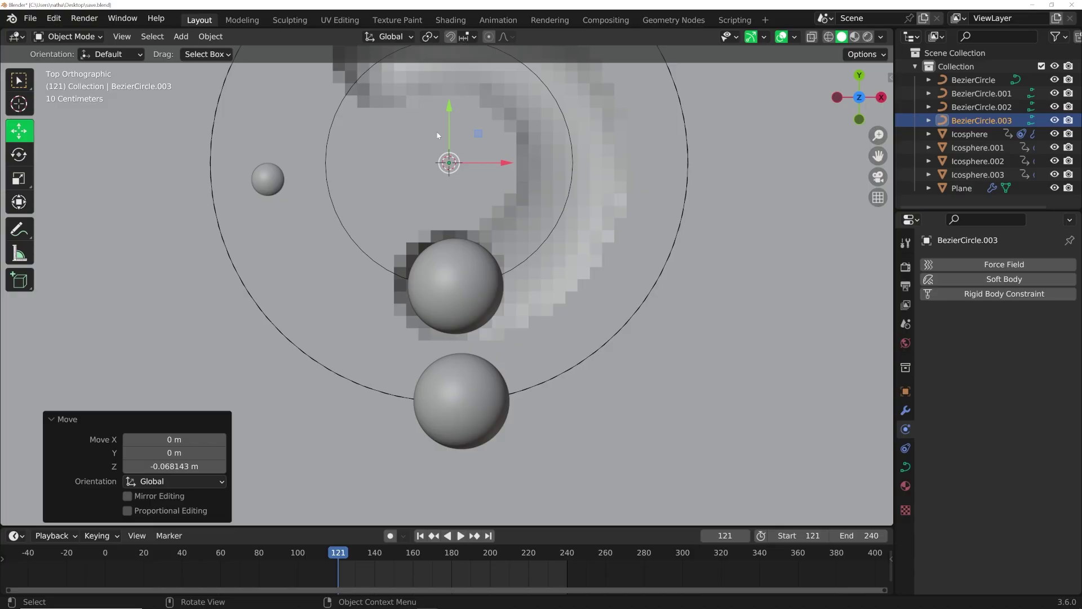
{"action": "left_click", "coordinate": [23, 19]}
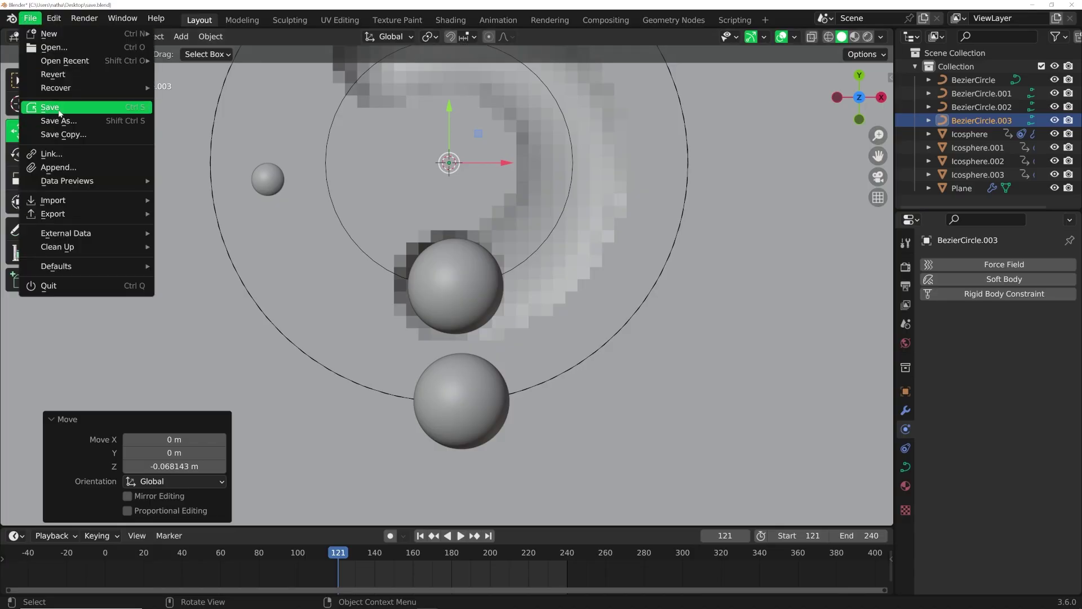
Step: Save the project file
{"action": "left_click", "coordinate": [48, 107]}
{"action": "middle_click_drag", "start_coordinate": [417, 155], "coordinate": [363, 198], "text": "shift"}
{"action": "scroll", "coordinate": [394, 196], "scroll_direction": "down", "scroll_amount": 3}
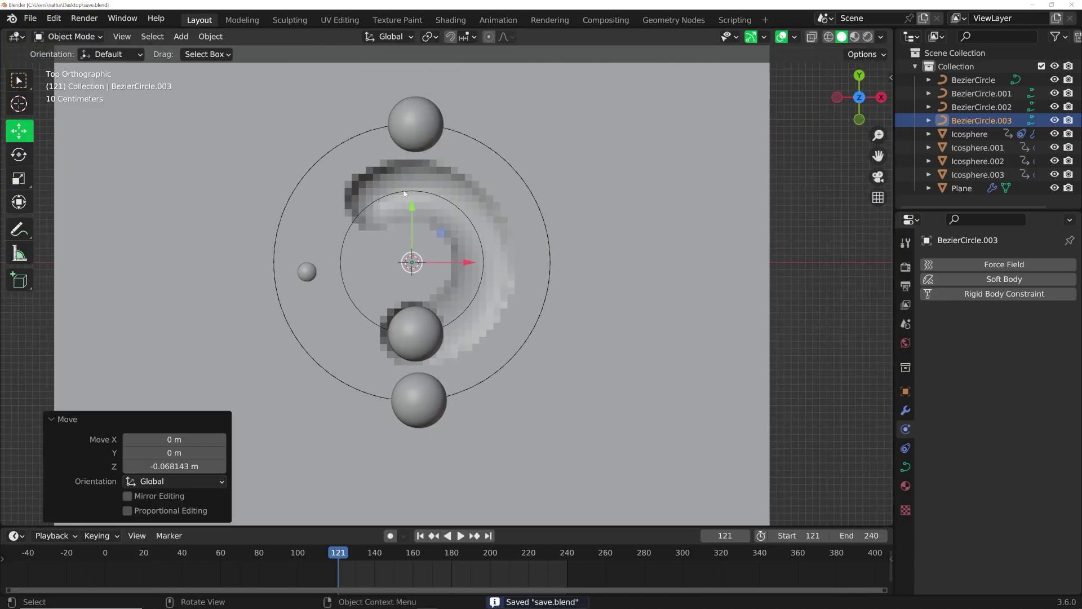
Step: Re-bake the plane's Dynamic Paint cache and inspect the ruts from the top view
{"action": "left_click", "coordinate": [650, 265]}
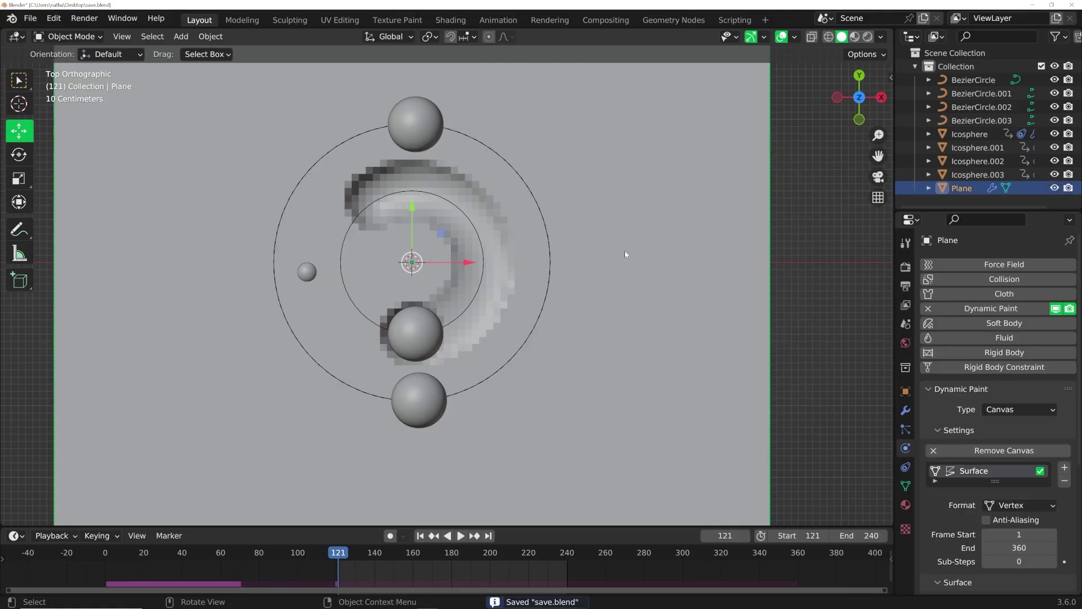
{"action": "scroll", "coordinate": [959, 435], "scroll_direction": "down", "scroll_amount": 5}
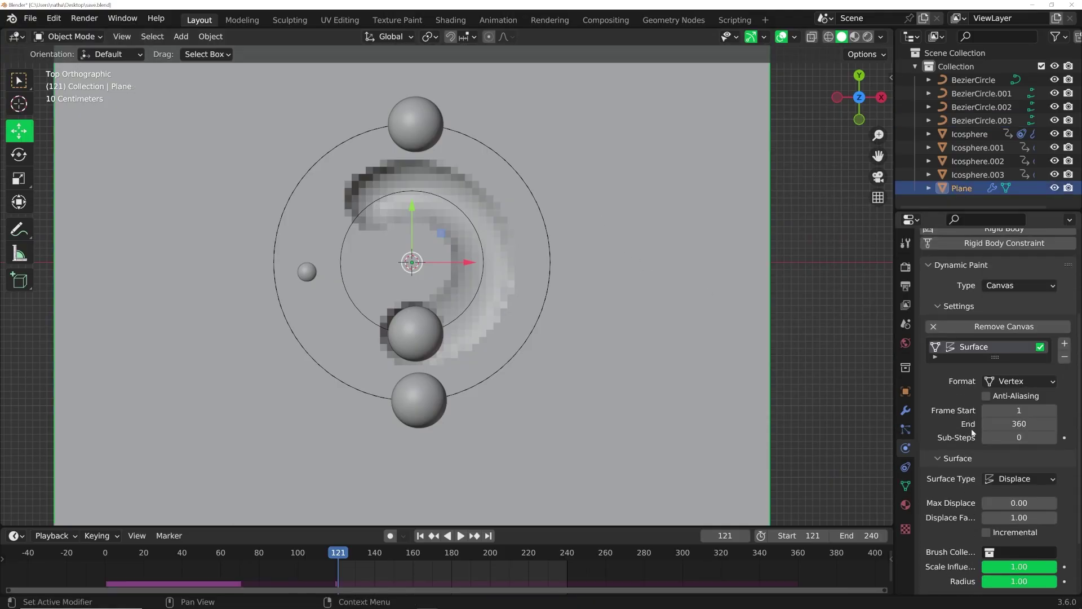
{"action": "scroll", "coordinate": [1017, 425], "scroll_direction": "down", "scroll_amount": 3}
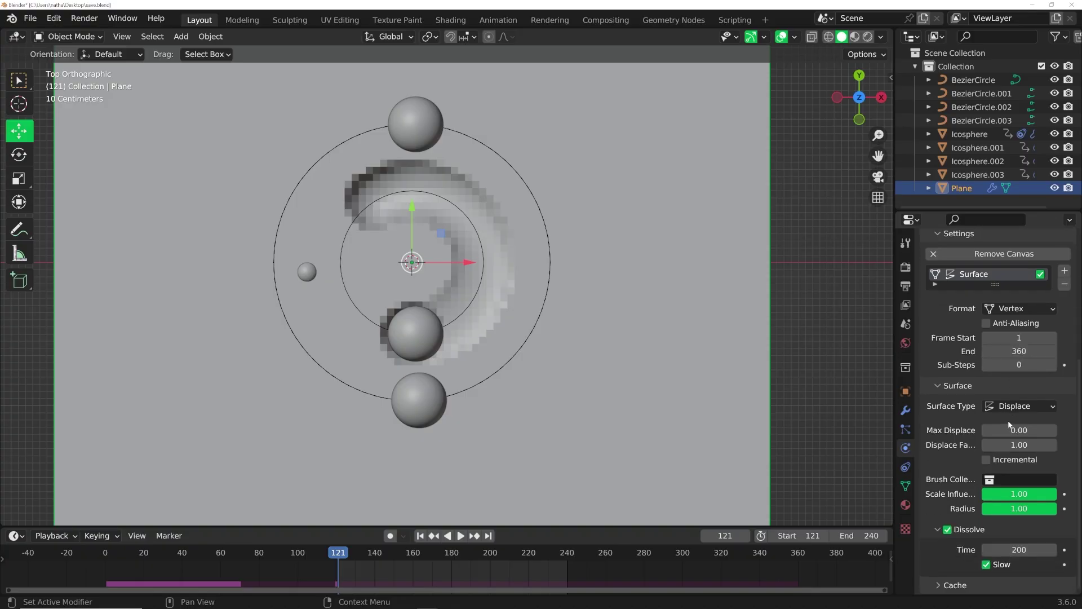
{"action": "left_click", "coordinate": [957, 586]}
{"action": "scroll", "coordinate": [1010, 508], "scroll_direction": "down", "scroll_amount": 6}
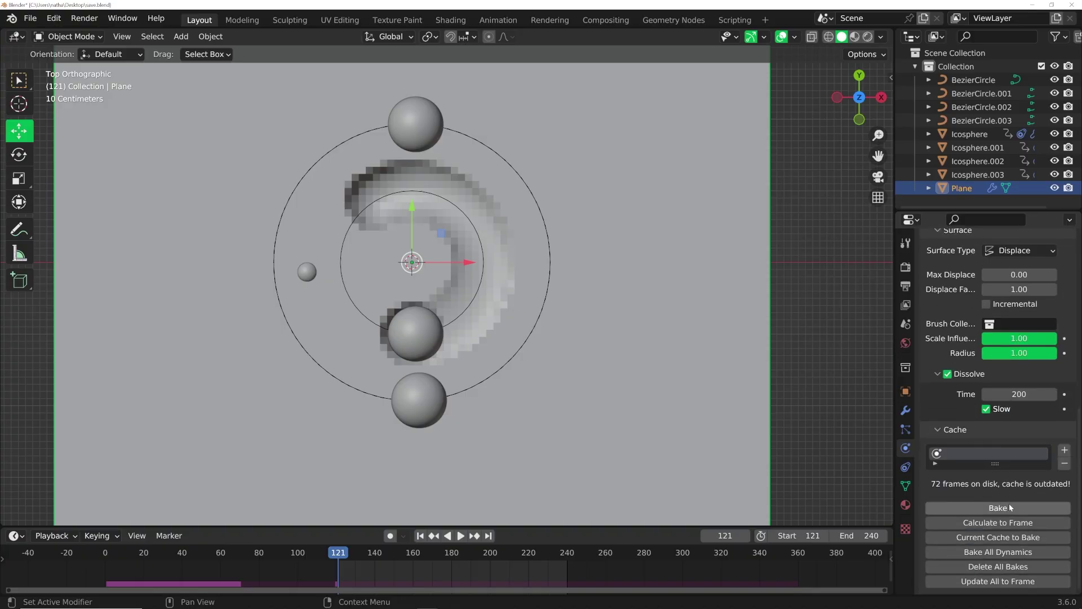
{"action": "left_click", "coordinate": [1010, 508]}
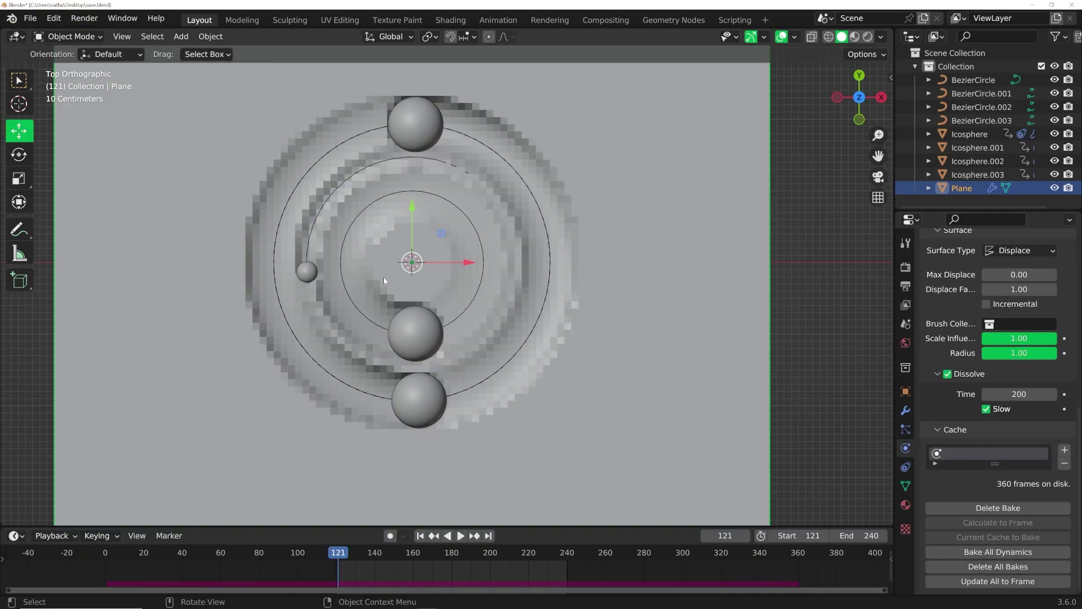
{"action": "middle_click_drag", "start_coordinate": [383, 276], "coordinate": [396, 216]}
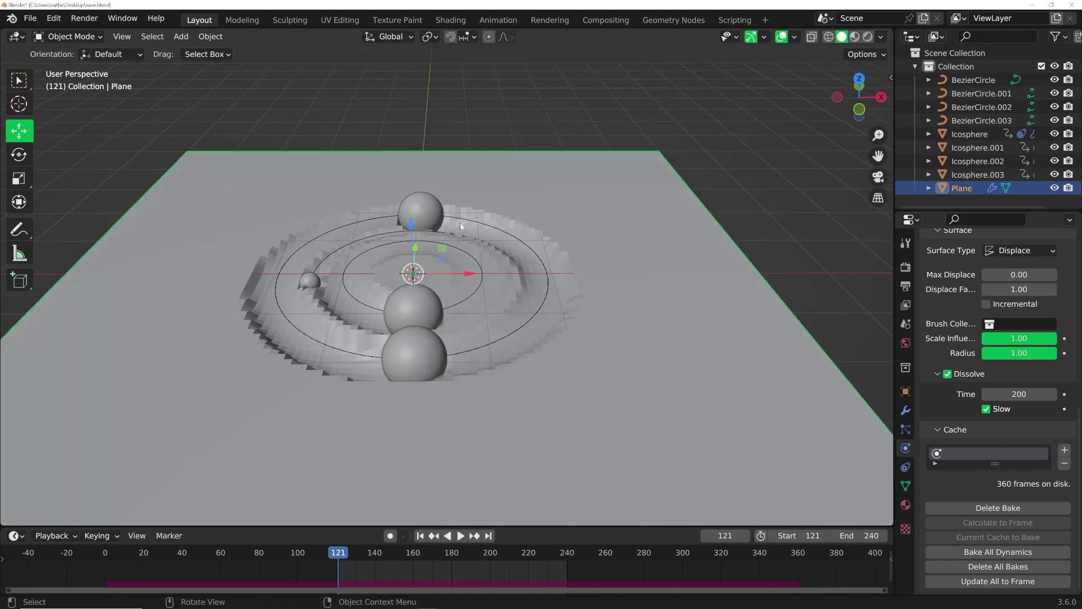
{"action": "key", "text": "grave"}
{"action": "left_click", "coordinate": [451, 184]}
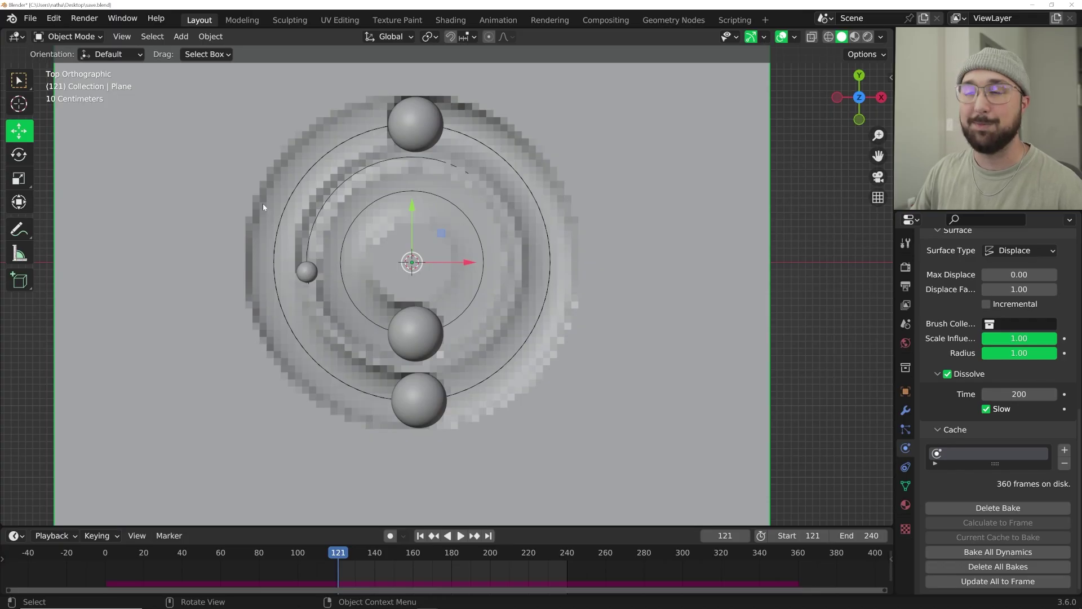
Step: Play the animation from frame 121 to review the displaced rings
{"action": "left_click", "coordinate": [110, 552]}
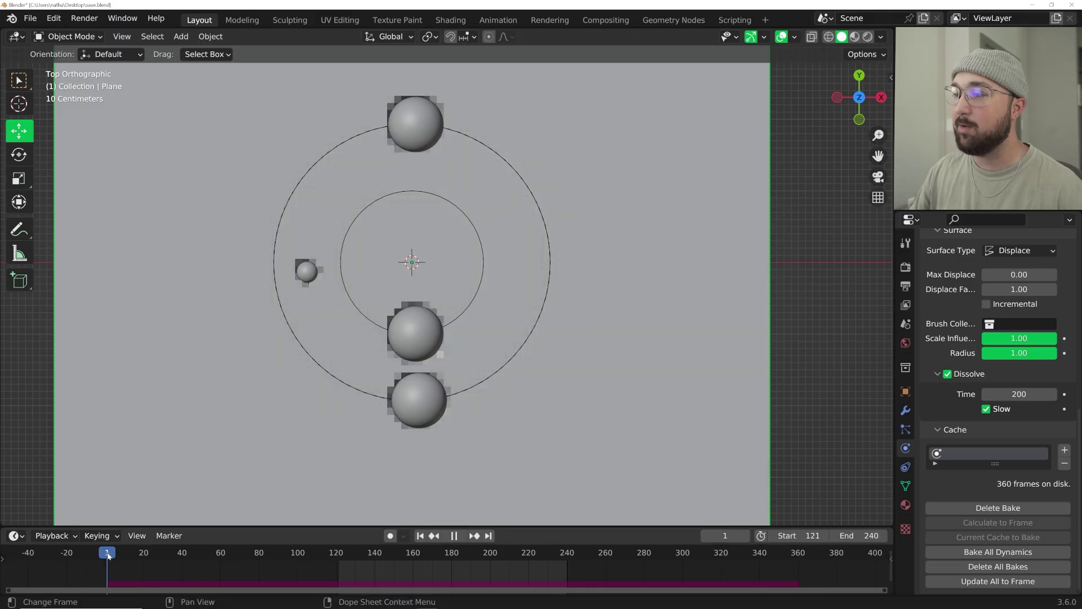
{"action": "left_click", "coordinate": [340, 555]}
{"action": "key", "text": "Left"}
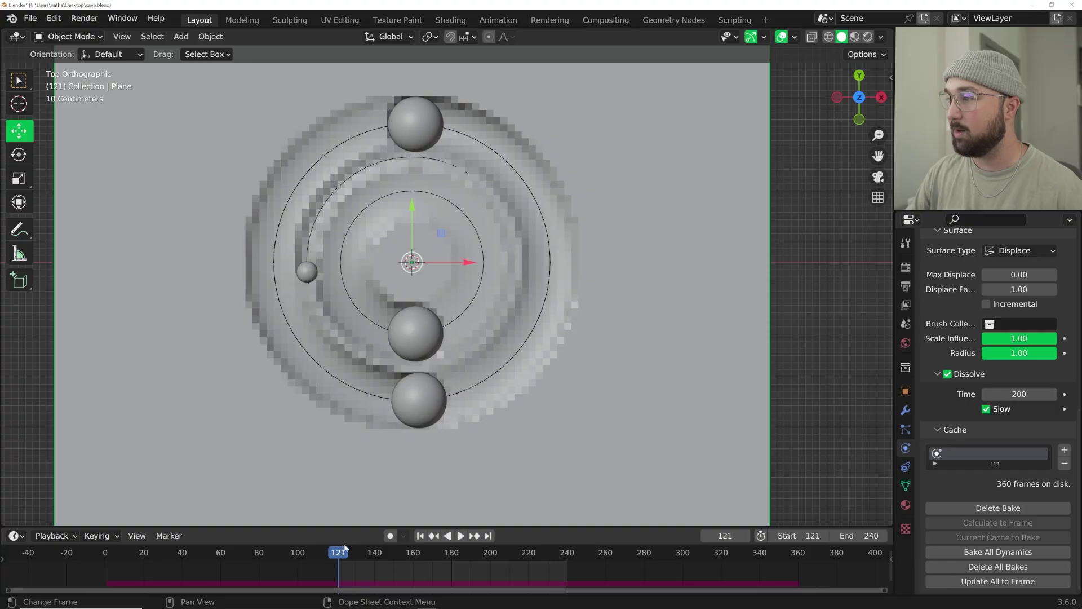
{"action": "key", "text": "space"}
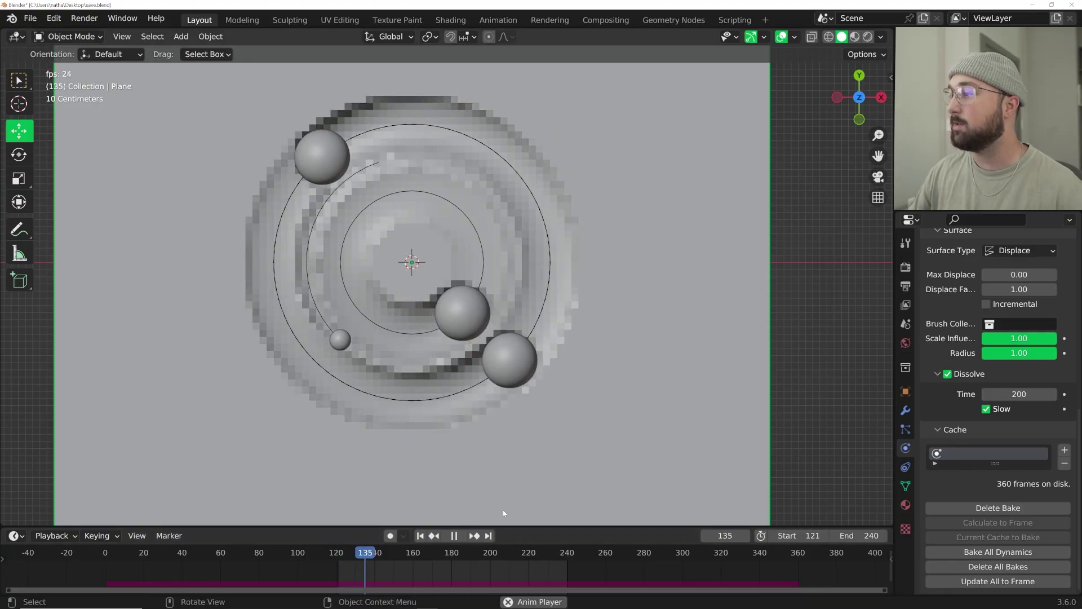
{"action": "scroll", "coordinate": [543, 568], "scroll_direction": "up", "scroll_amount": 3}
{"action": "scroll", "coordinate": [550, 567], "scroll_direction": "up", "scroll_amount": 2}
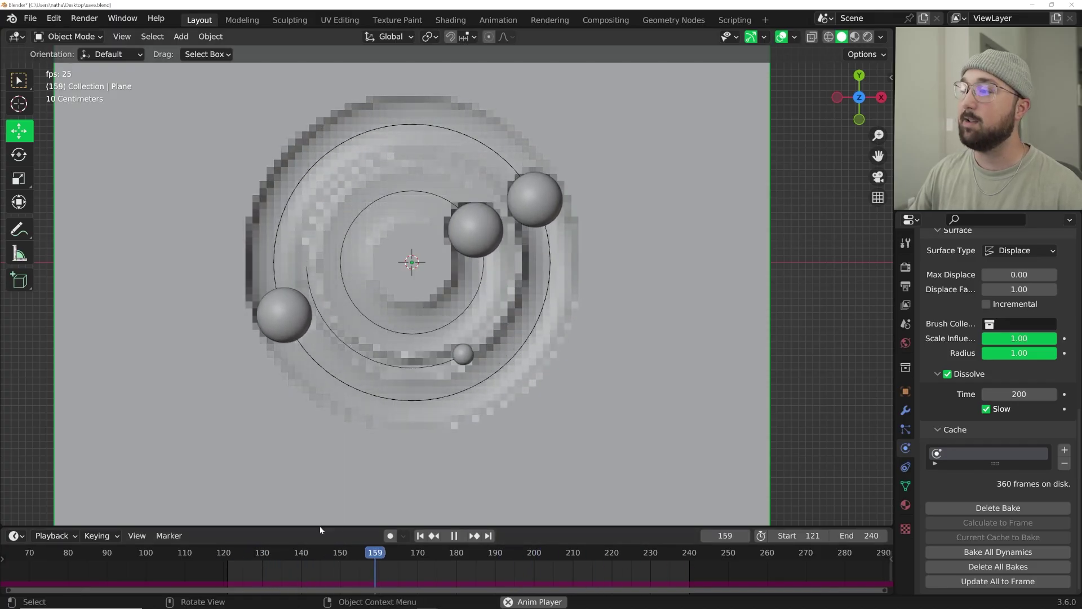
{"action": "key", "text": "space"}
Step: Jump between the start and end frames and replay the animation
{"action": "left_click", "coordinate": [422, 537]}
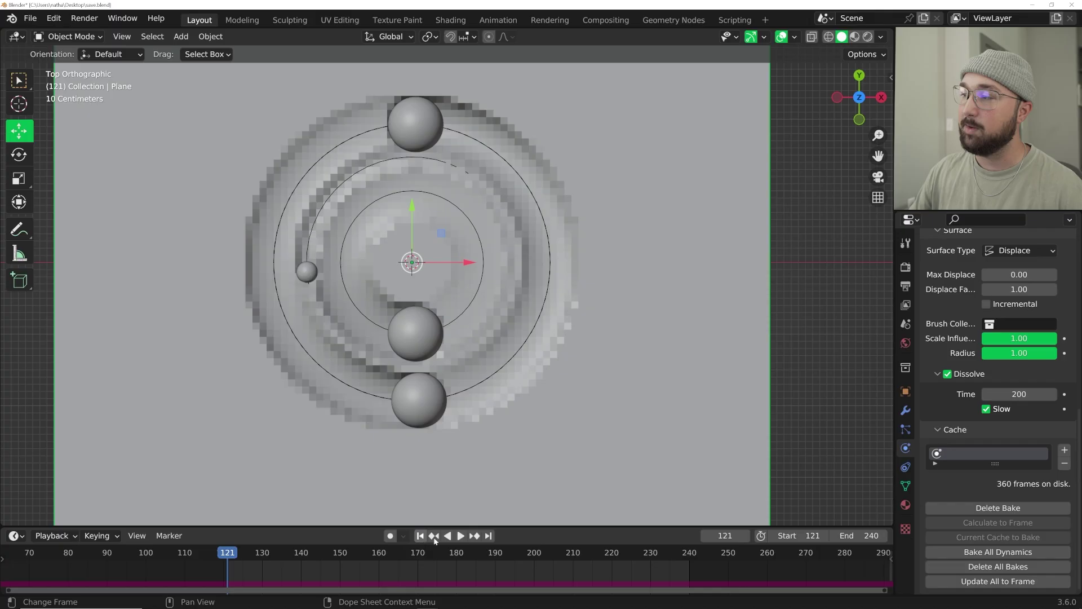
{"action": "left_click", "coordinate": [489, 536]}
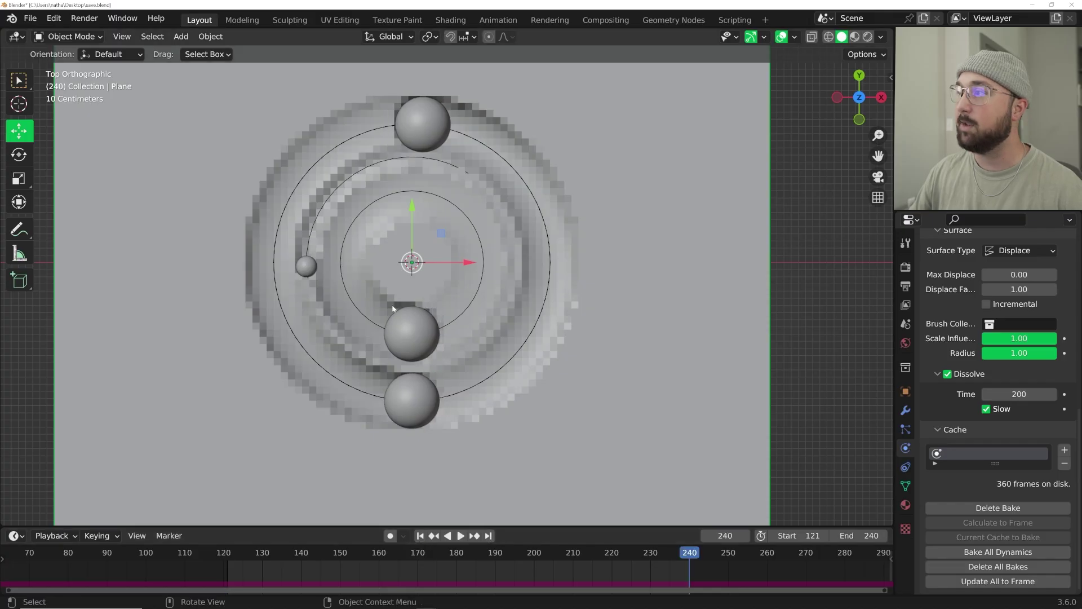
{"action": "left_click", "coordinate": [421, 537]}
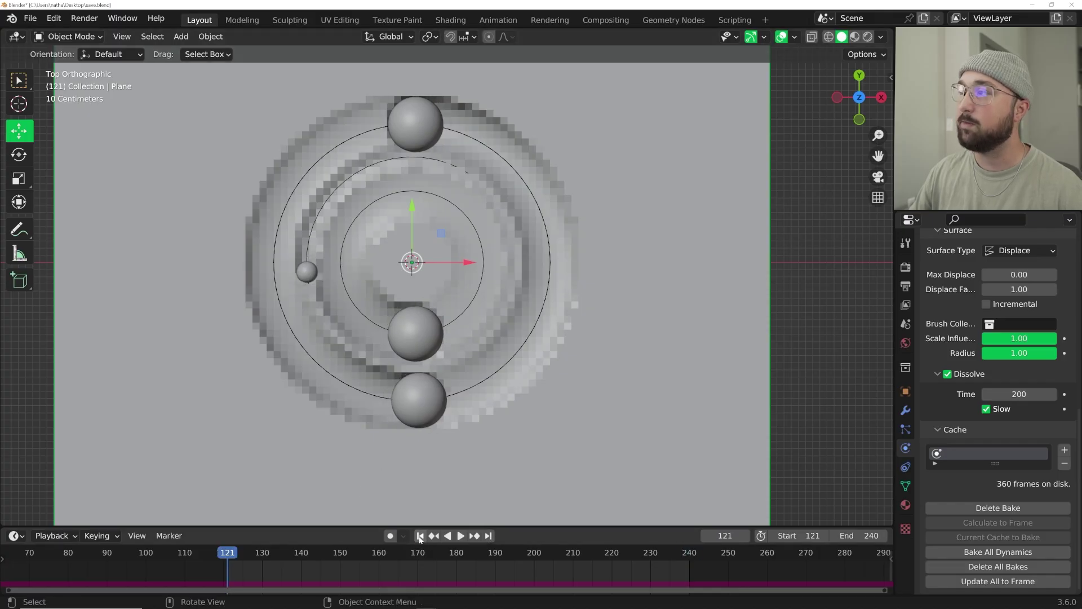
{"action": "left_click", "coordinate": [489, 536]}
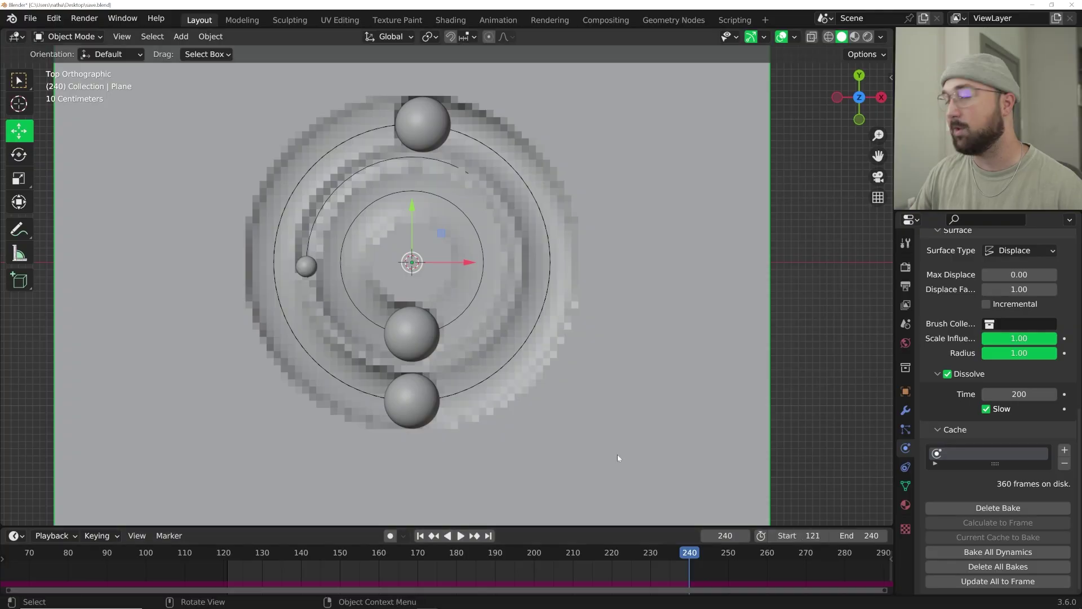
{"action": "key", "text": "space"}
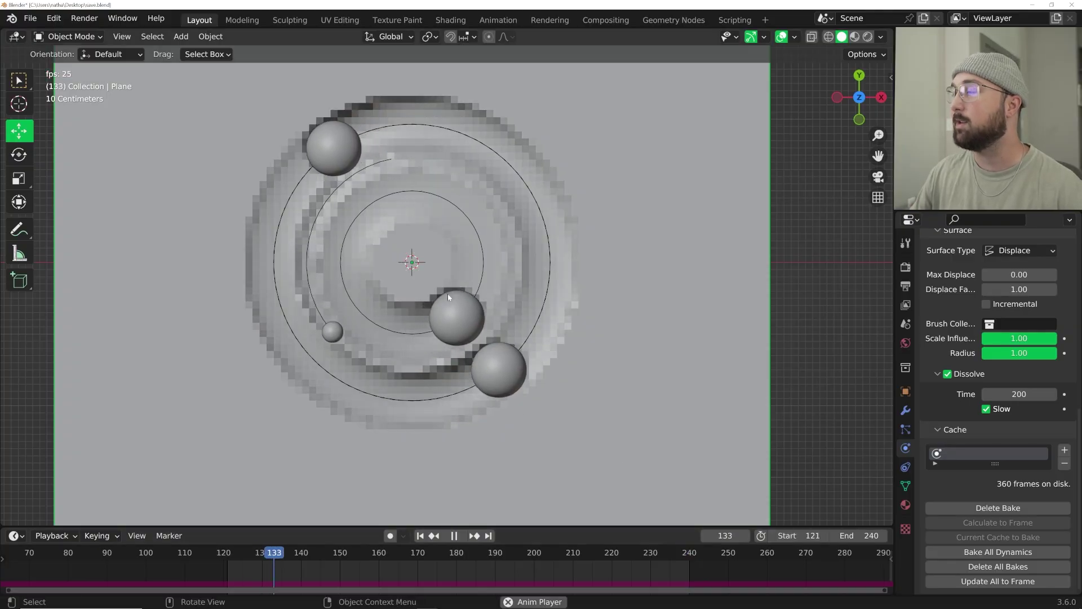
{"action": "key", "text": "space"}
{"action": "middle_click_drag", "start_coordinate": [455, 358], "coordinate": [566, 350]}
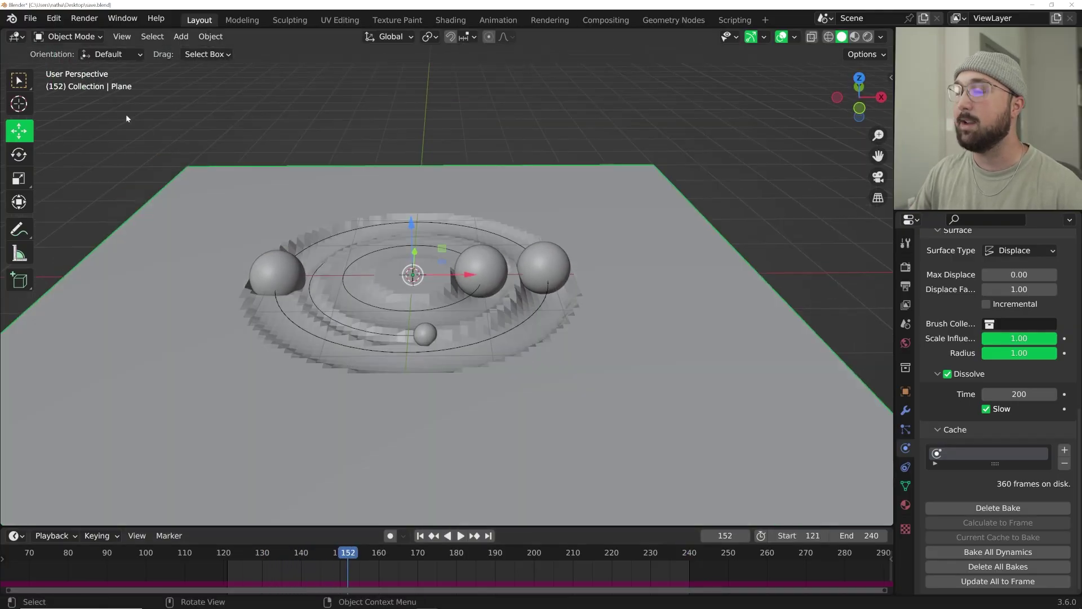
Step: Save the file and rewind the animation to frame 121
{"action": "key", "text": "ctrl+s"}
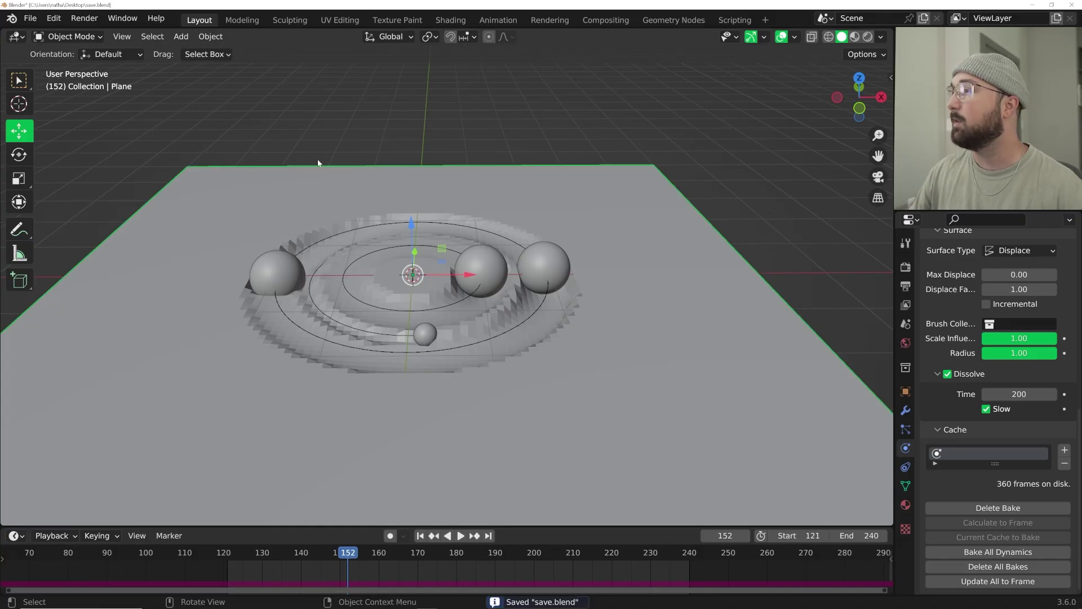
{"action": "left_click", "coordinate": [906, 410]}
{"action": "middle_click_drag", "start_coordinate": [682, 336], "coordinate": [605, 366]}
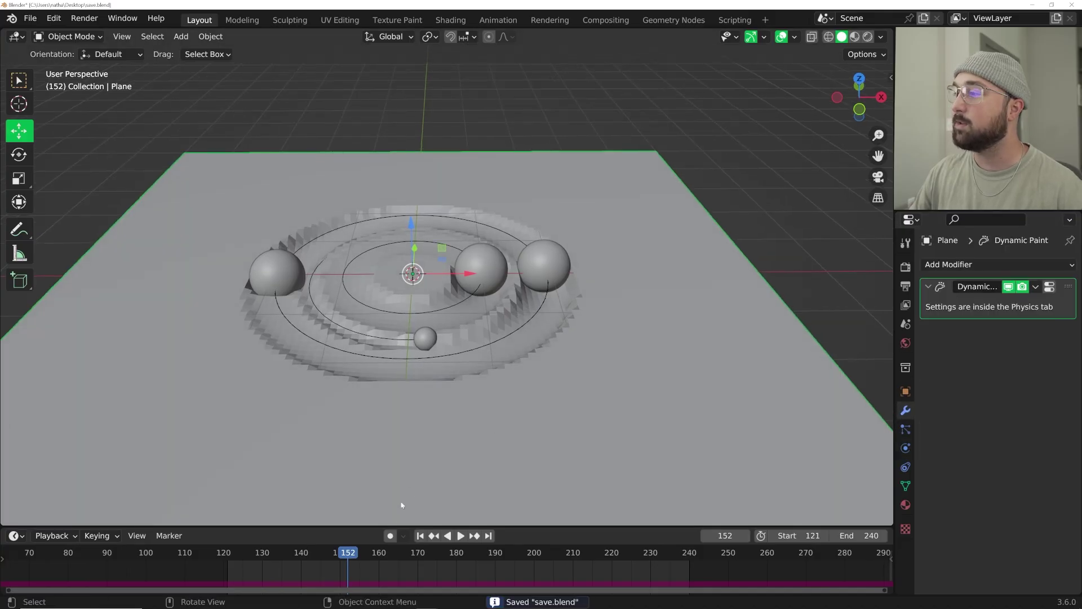
{"action": "left_click", "coordinate": [420, 536]}
{"action": "middle_click_drag", "start_coordinate": [558, 304], "coordinate": [564, 347]}
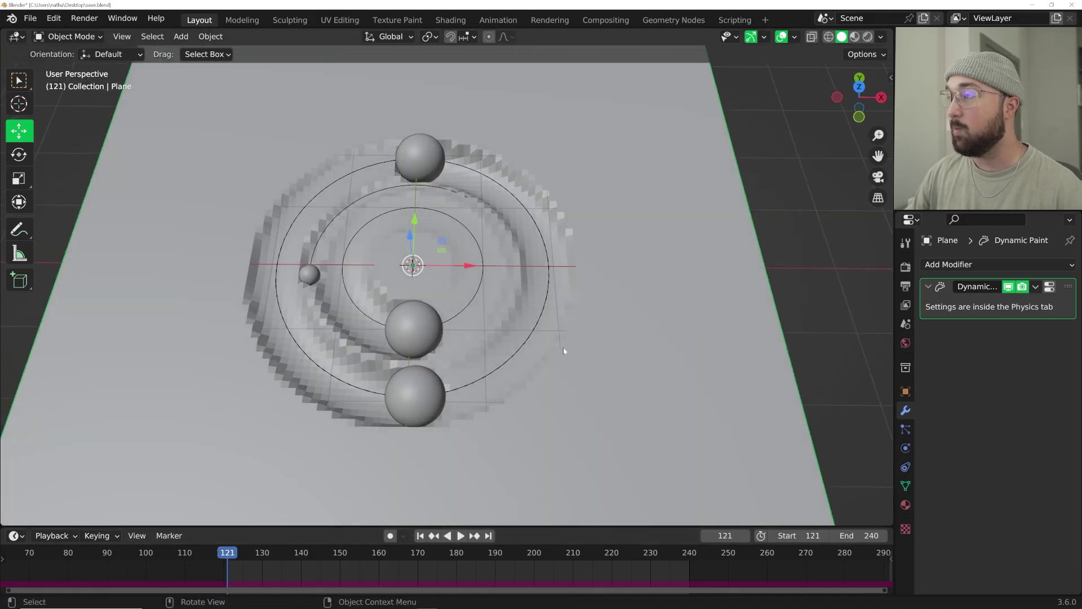
Step: Subdivide the plane's mesh once in Edit Mode and save the file
{"action": "key", "text": "Tab"}
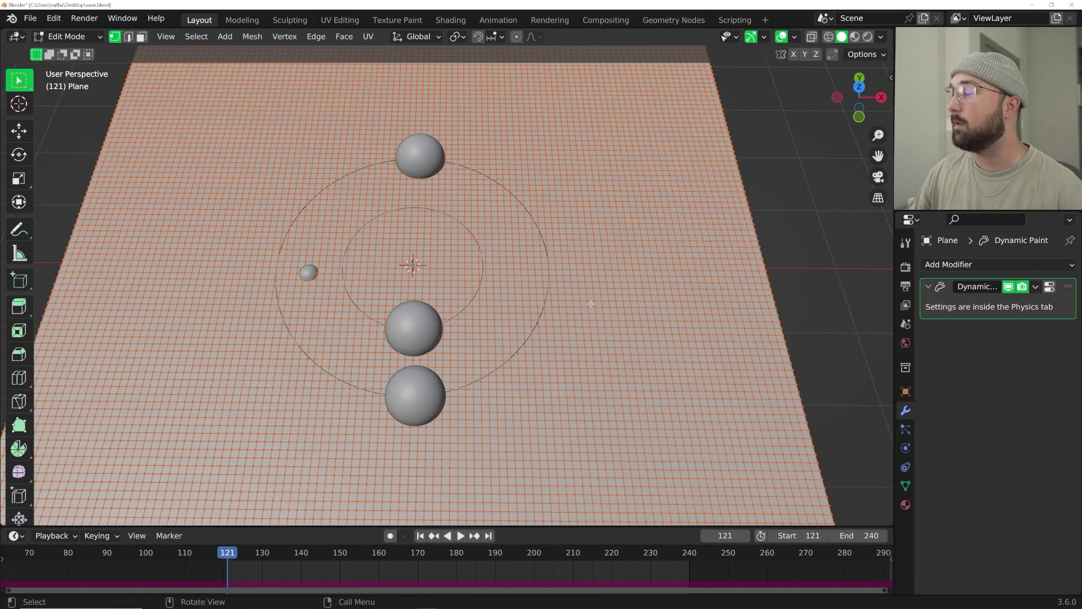
{"action": "right_click", "coordinate": [591, 304]}
{"action": "left_click", "coordinate": [588, 304]}
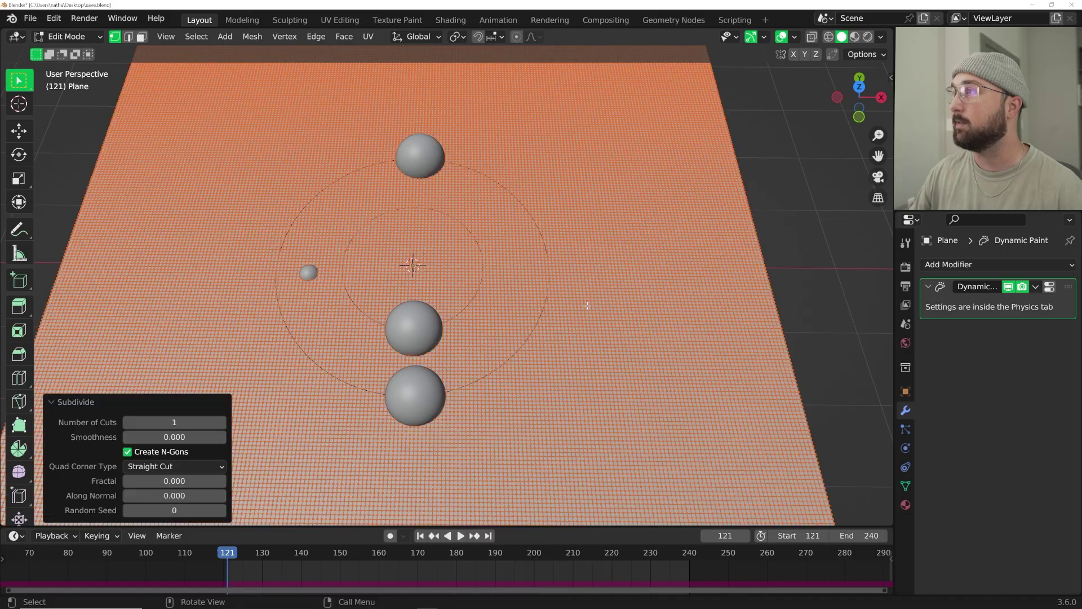
{"action": "key", "text": "Tab"}
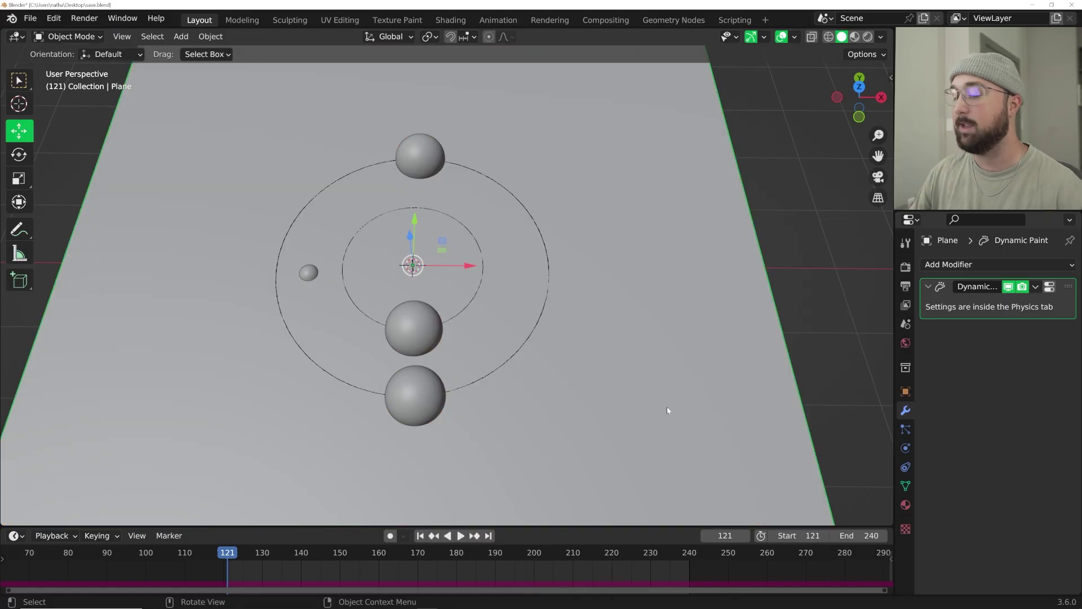
{"action": "key", "text": "ctrl+s"}
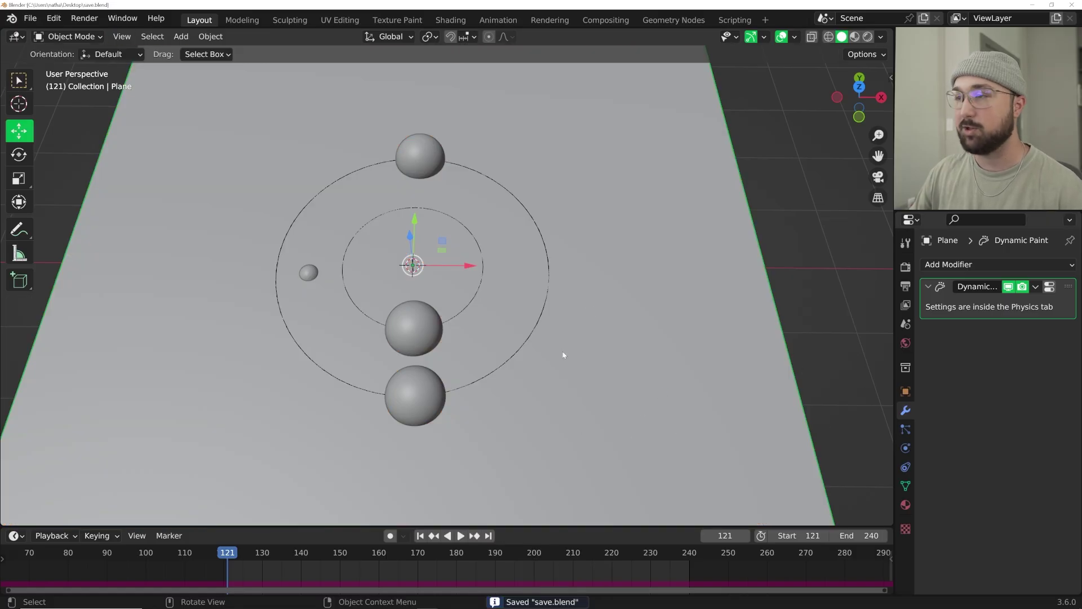
Step: Open the plane's Dynamic Paint settings and play the animation to check the finer ruts
{"action": "left_click", "coordinate": [906, 449]}
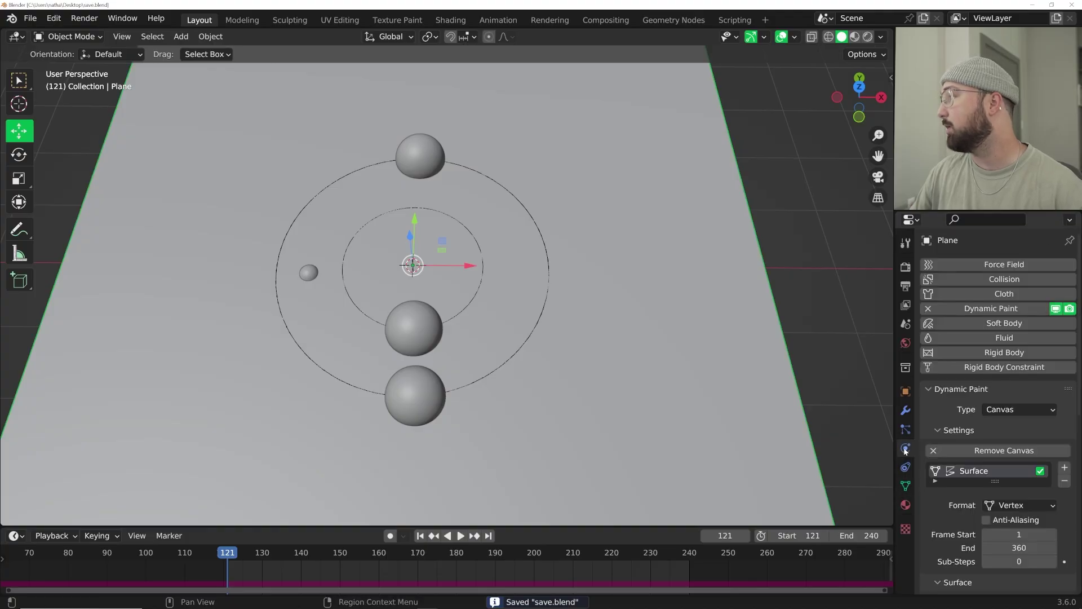
{"action": "scroll", "coordinate": [987, 504], "scroll_direction": "down", "scroll_amount": 10}
{"action": "key", "text": "space"}
{"action": "middle_click_drag", "start_coordinate": [428, 316], "coordinate": [232, 262]}
{"action": "key", "text": "space"}
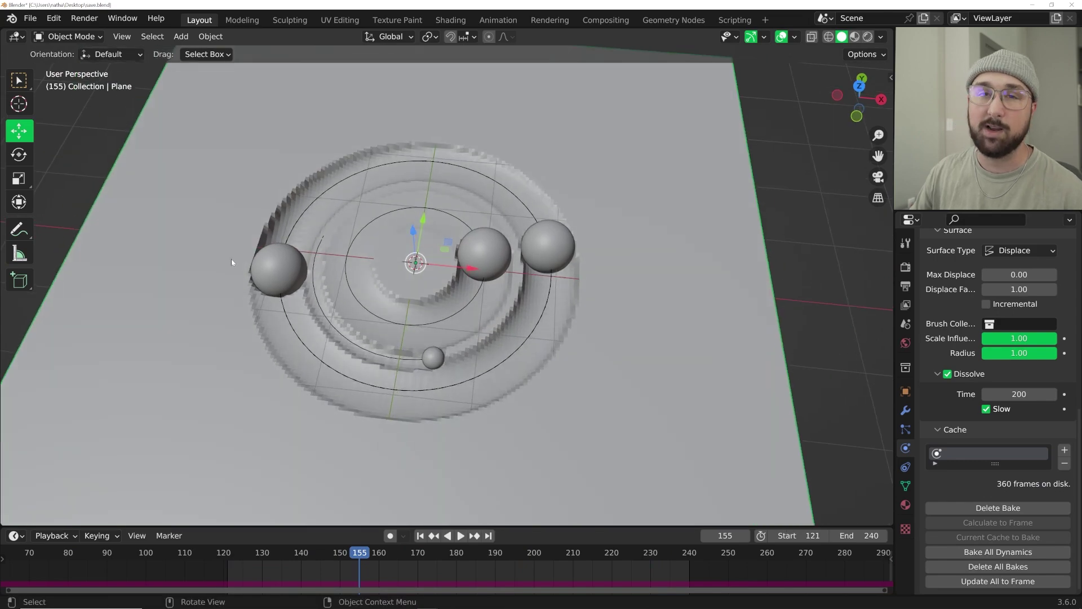
{"action": "key", "text": "space"}
Step: Shade the plane smooth and add a Smooth modifier to it
{"action": "middle_click_drag", "start_coordinate": [231, 259], "coordinate": [328, 244]}
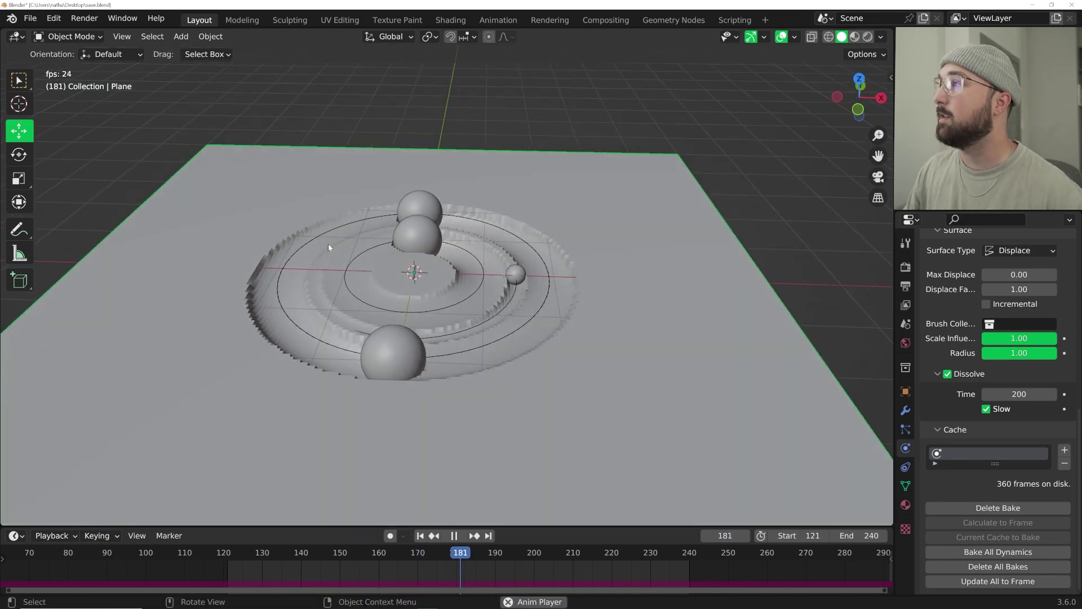
{"action": "scroll", "coordinate": [338, 254], "scroll_direction": "up", "scroll_amount": 4}
{"action": "key", "text": "space"}
{"action": "right_click", "coordinate": [676, 258]}
{"action": "left_click", "coordinate": [705, 260]}
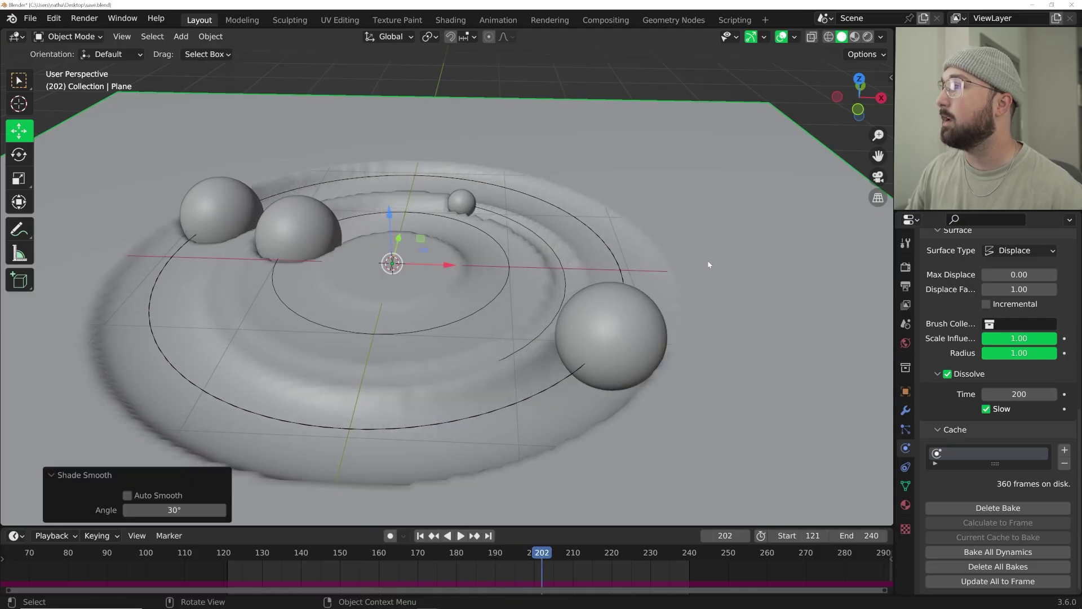
{"action": "left_click", "coordinate": [906, 410]}
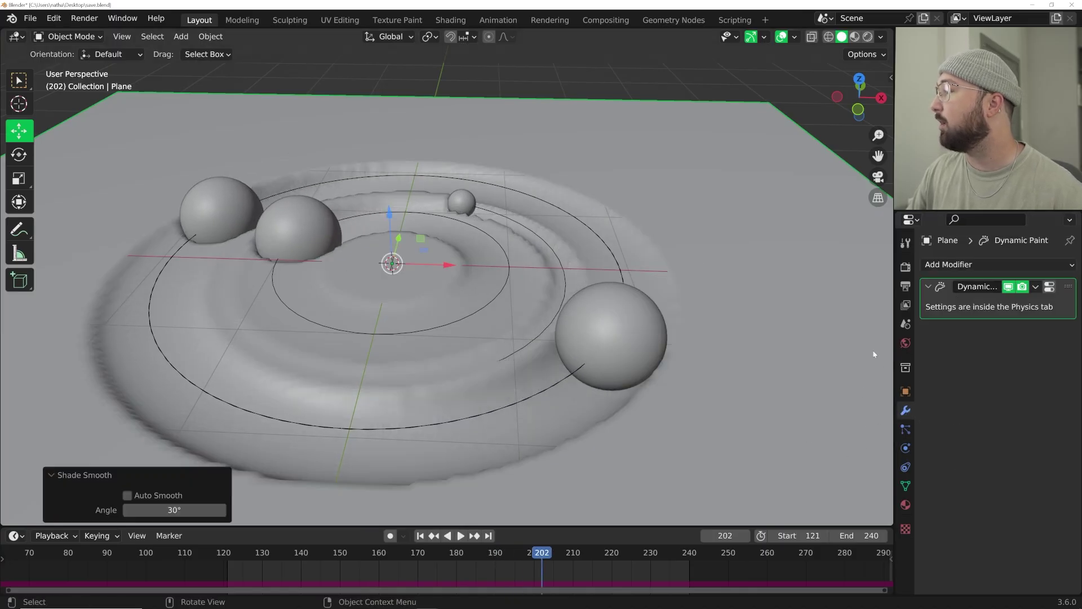
{"action": "left_click", "coordinate": [975, 270]}
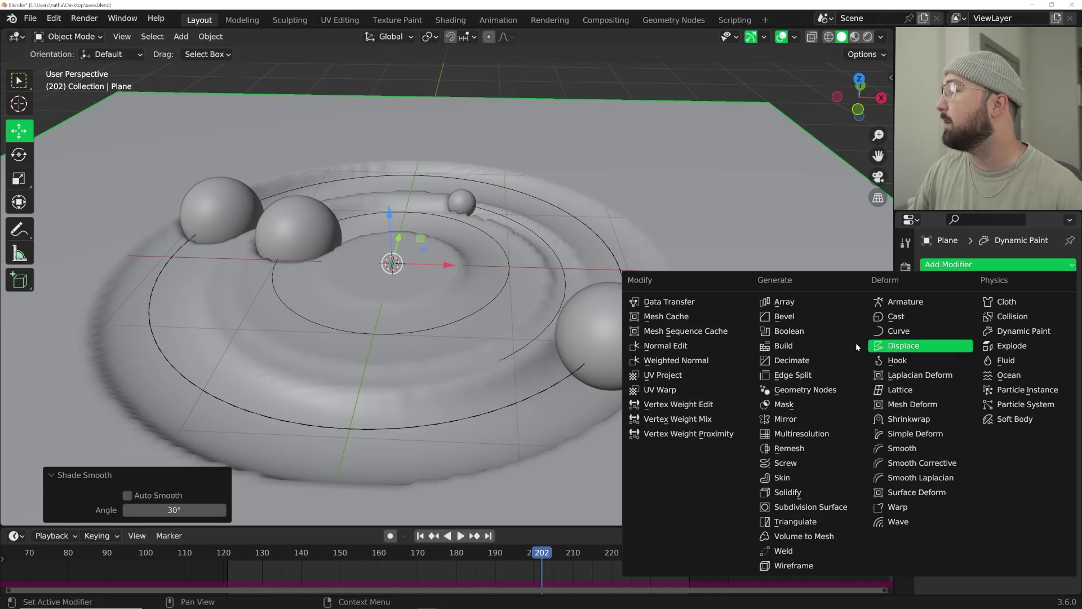
{"action": "left_click", "coordinate": [920, 448]}
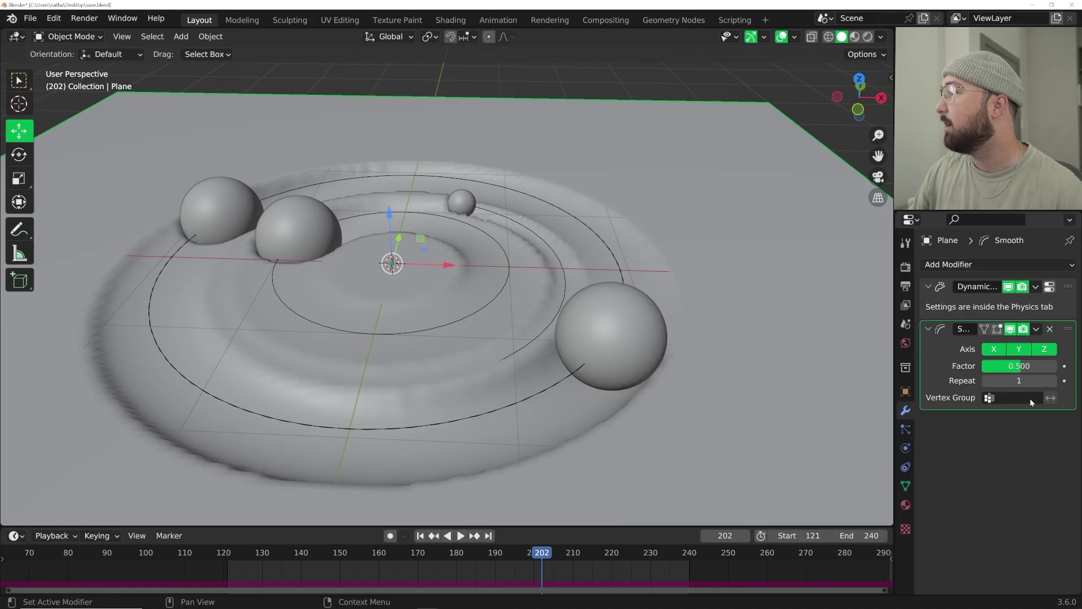
Step: Enable viewport cavity shading with ridge 2 and valley about 1.45
{"action": "middle_click_drag", "start_coordinate": [564, 293], "coordinate": [567, 220]}
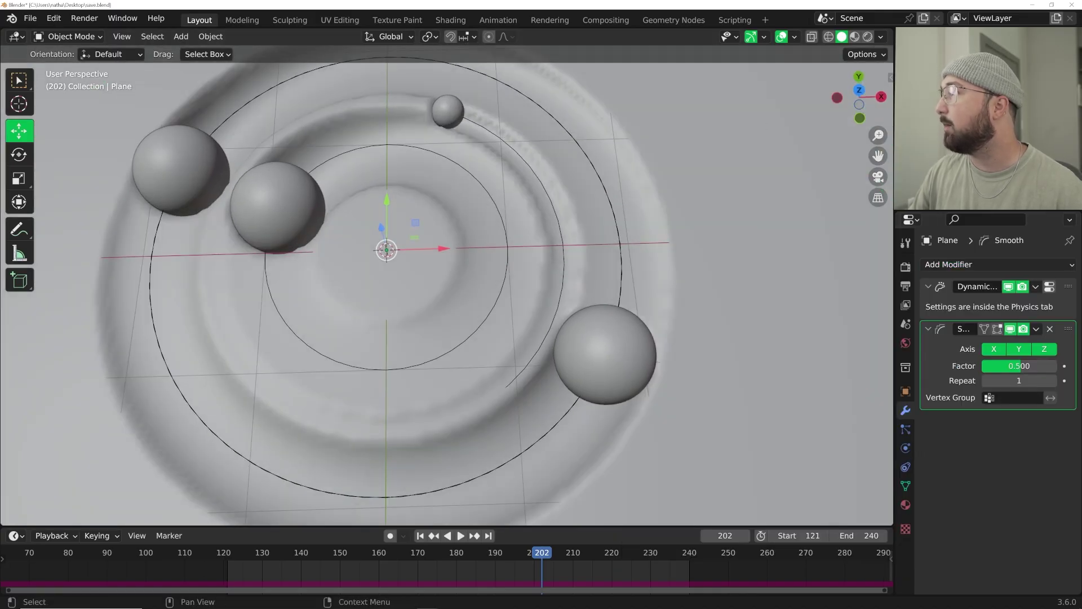
{"action": "left_click", "coordinate": [881, 38]}
{"action": "left_click", "coordinate": [805, 336]}
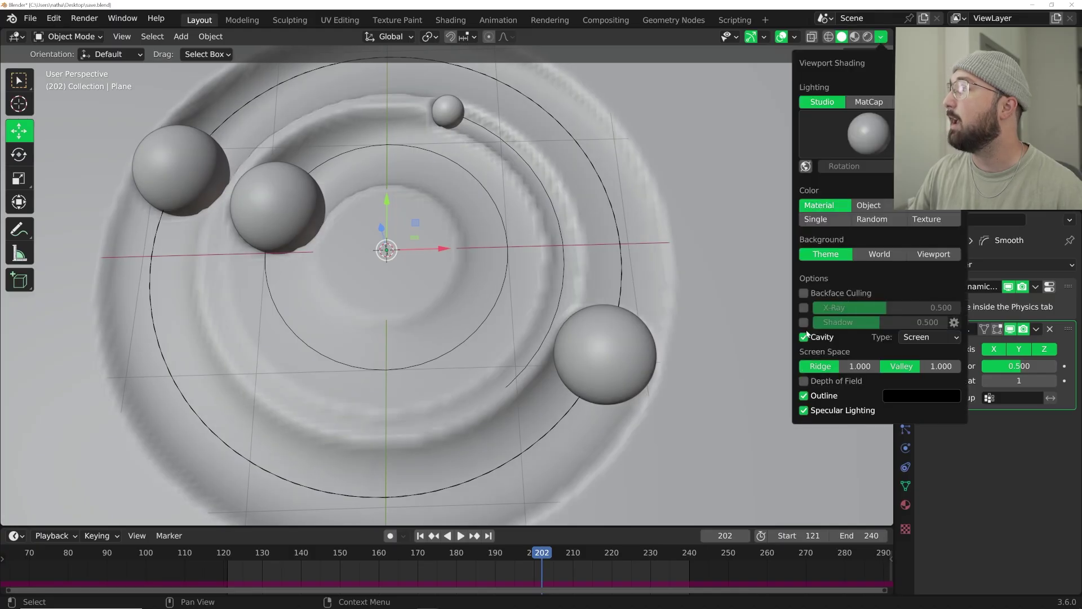
{"action": "left_click", "coordinate": [860, 366]}
{"action": "type", "text": "2"}
{"action": "key", "text": "Return"}
{"action": "left_click", "coordinate": [914, 372]}
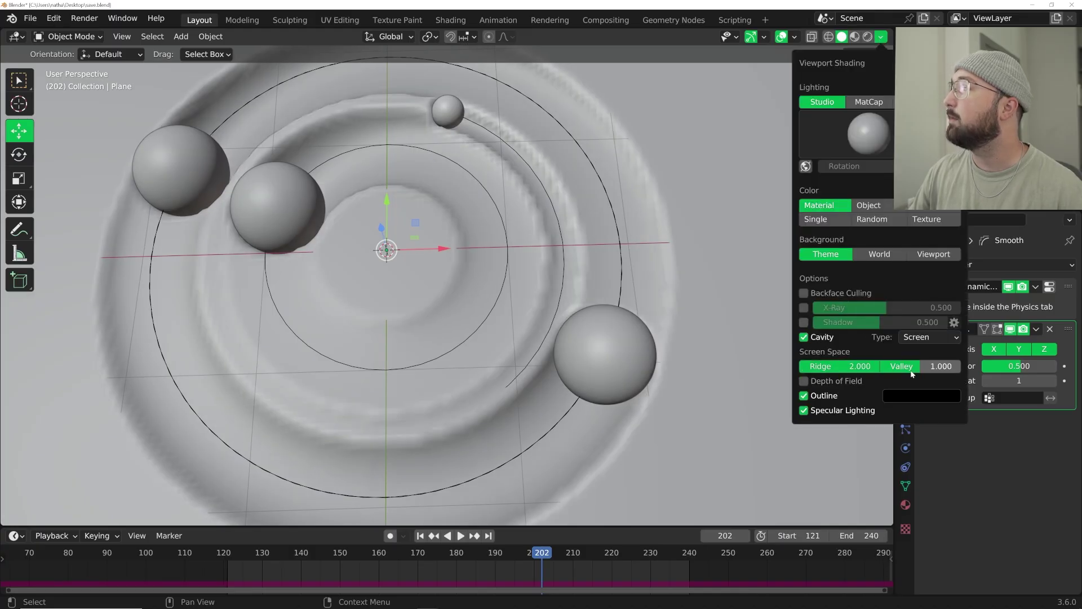
{"action": "type", "text": "2"}
{"action": "key", "text": "Return"}
{"action": "left_click_drag", "start_coordinate": [959, 366], "coordinate": [940, 368]}
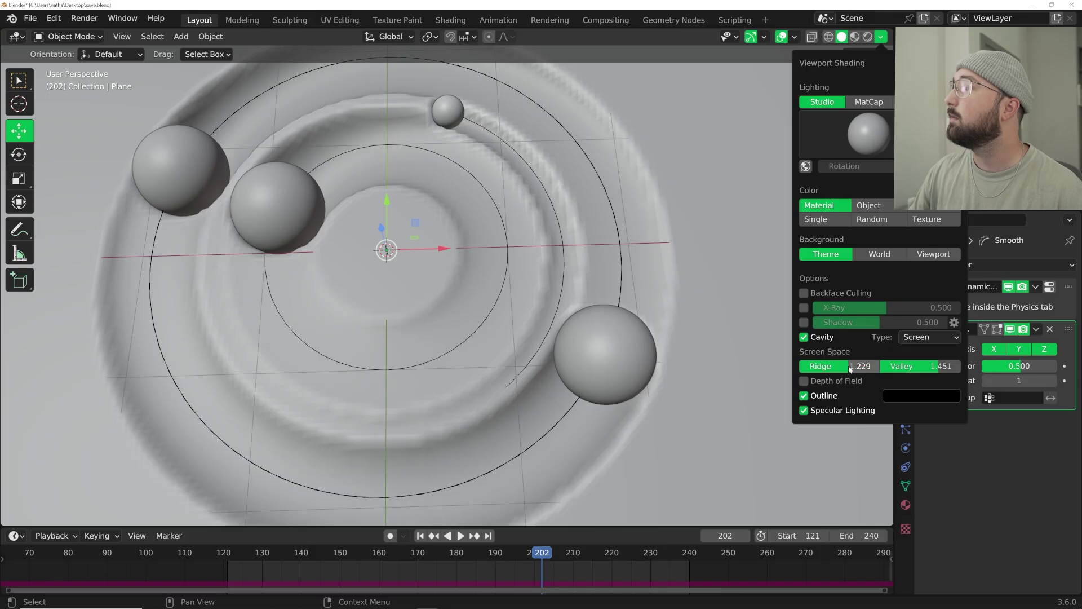
{"action": "middle_click_drag", "start_coordinate": [818, 395], "coordinate": [823, 356]}
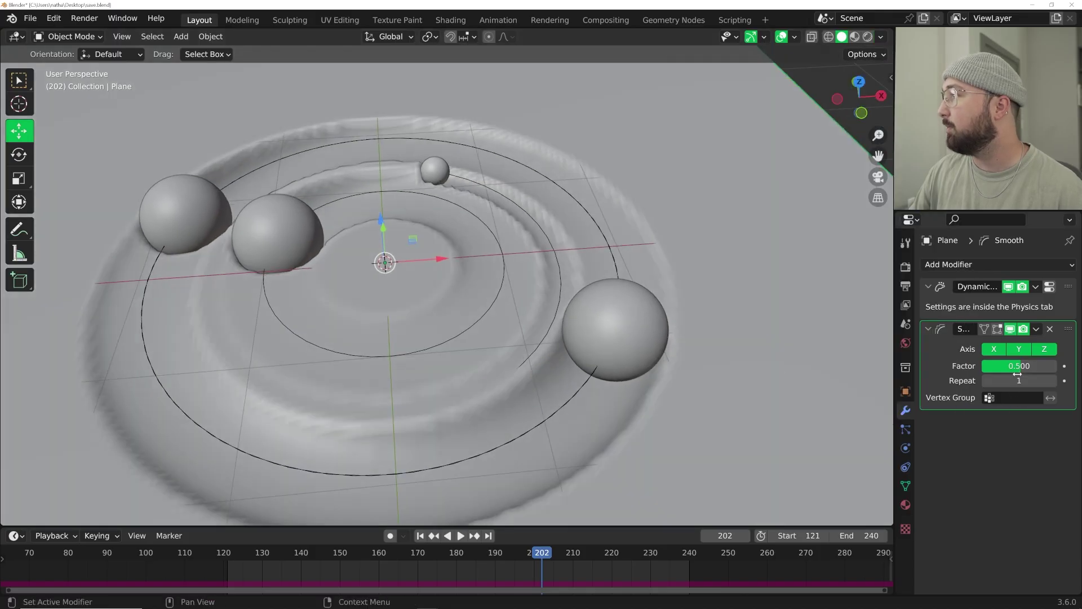
Step: Raise the Smooth modifier's Repeat to 19 and play the animation to check the ripples
{"action": "left_click_drag", "start_coordinate": [1017, 380], "coordinate": [1052, 381]}
{"action": "middle_click_drag", "start_coordinate": [544, 295], "coordinate": [481, 340]}
{"action": "key", "text": "space"}
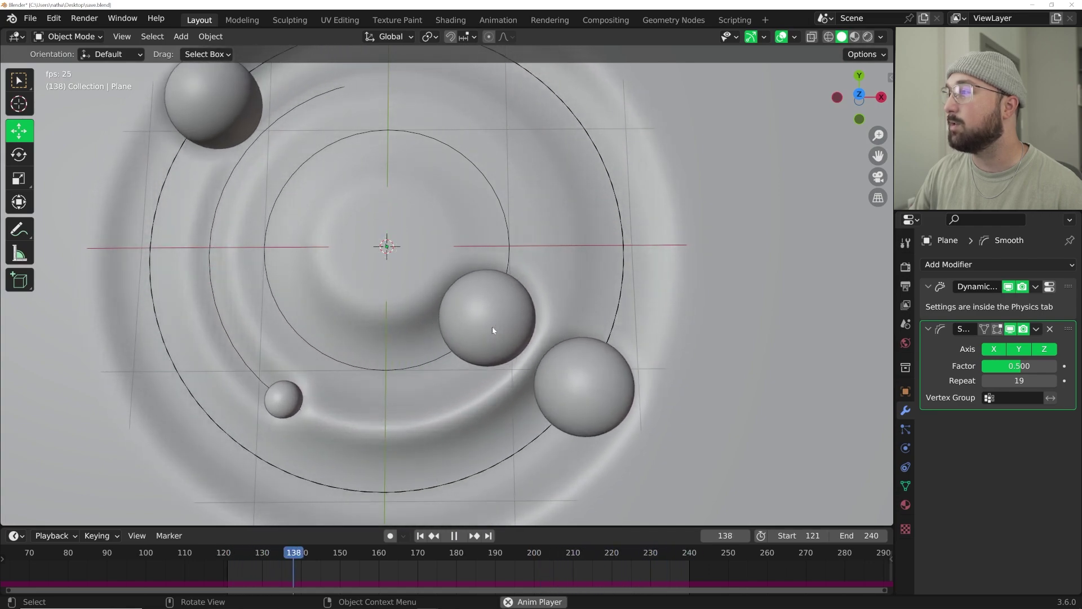
{"action": "key", "text": "space"}
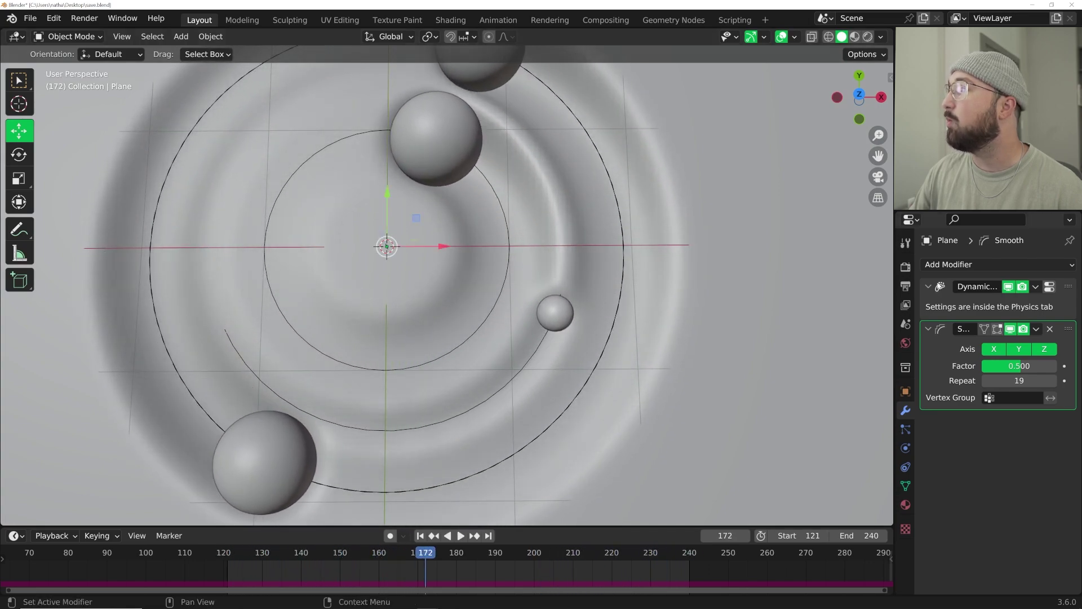
Step: Add a Subdivision Surface modifier with render level 1, hidden from the viewport
{"action": "left_click", "coordinate": [973, 268]}
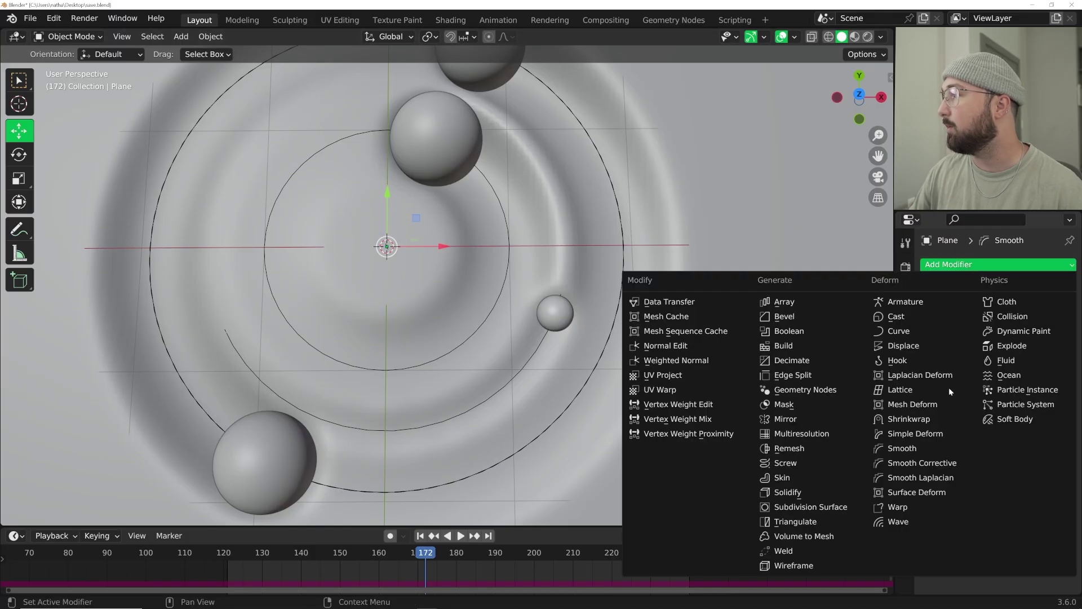
{"action": "left_click", "coordinate": [830, 507]}
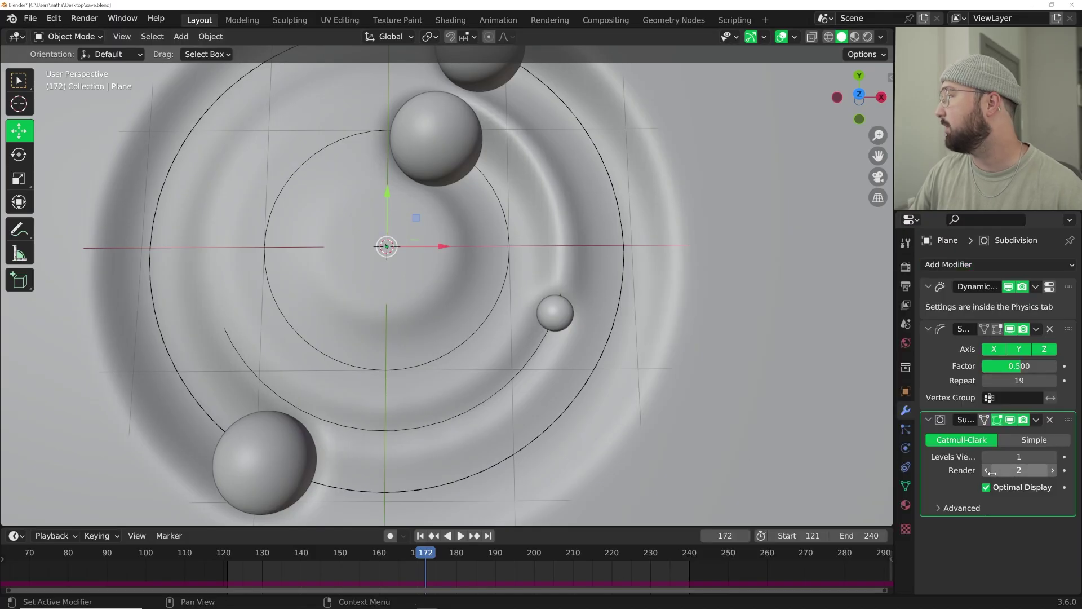
{"action": "left_click", "coordinate": [987, 470]}
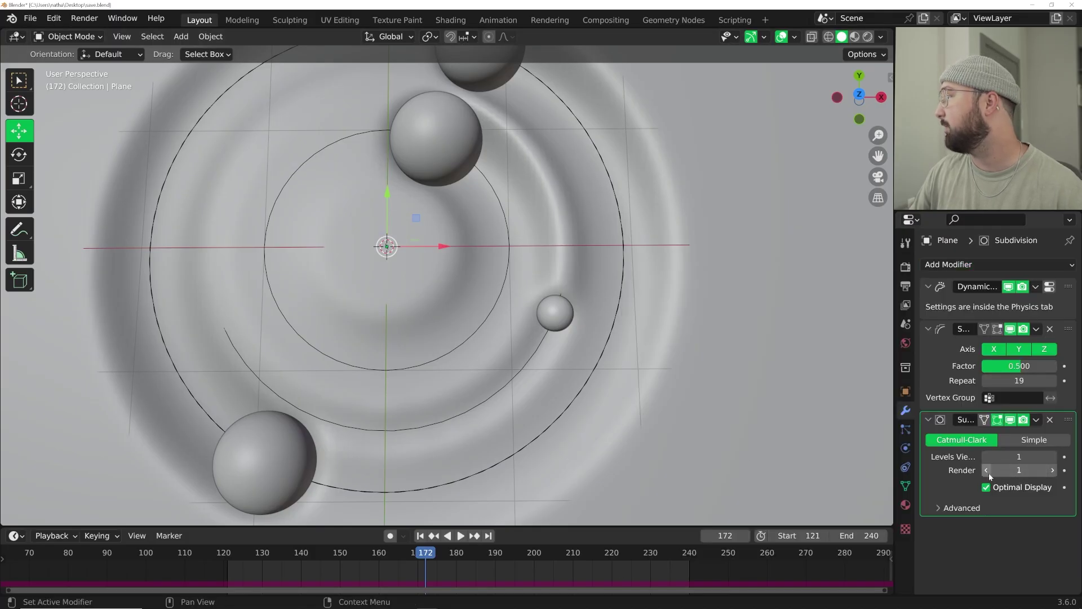
{"action": "left_click", "coordinate": [1010, 420]}
Step: Play the animation to review the plane, then save the file
{"action": "middle_click_drag", "start_coordinate": [538, 361], "coordinate": [545, 300]}
{"action": "key", "text": "space"}
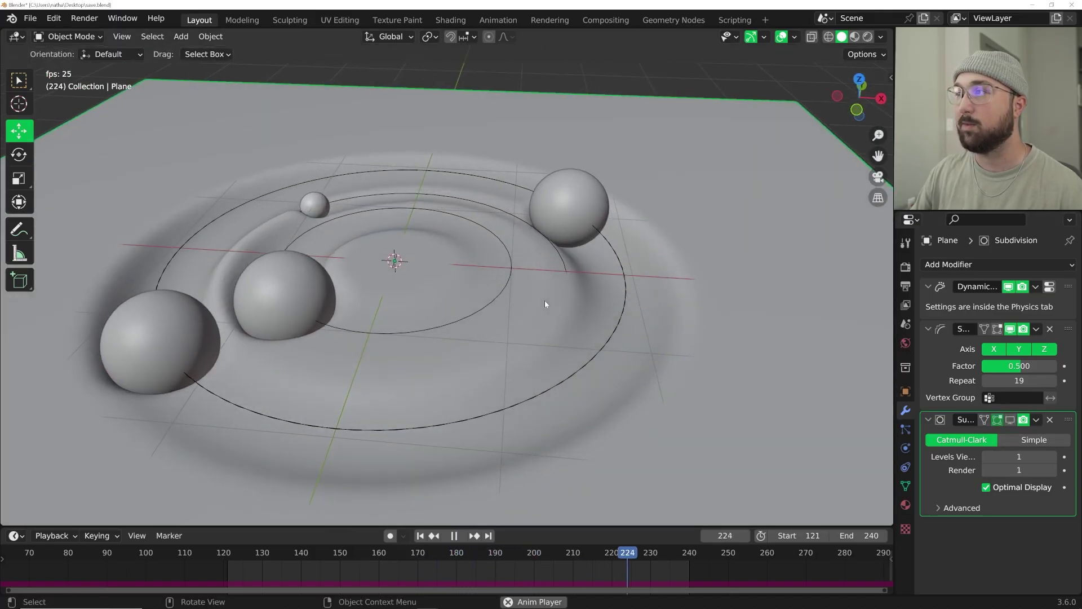
{"action": "middle_click_drag", "start_coordinate": [534, 299], "coordinate": [530, 314]}
{"action": "key", "text": "space"}
{"action": "key", "text": "ctrl+s"}
Step: Switch to top orthographic view and add a camera aligned to that view
{"action": "key", "text": "grave"}
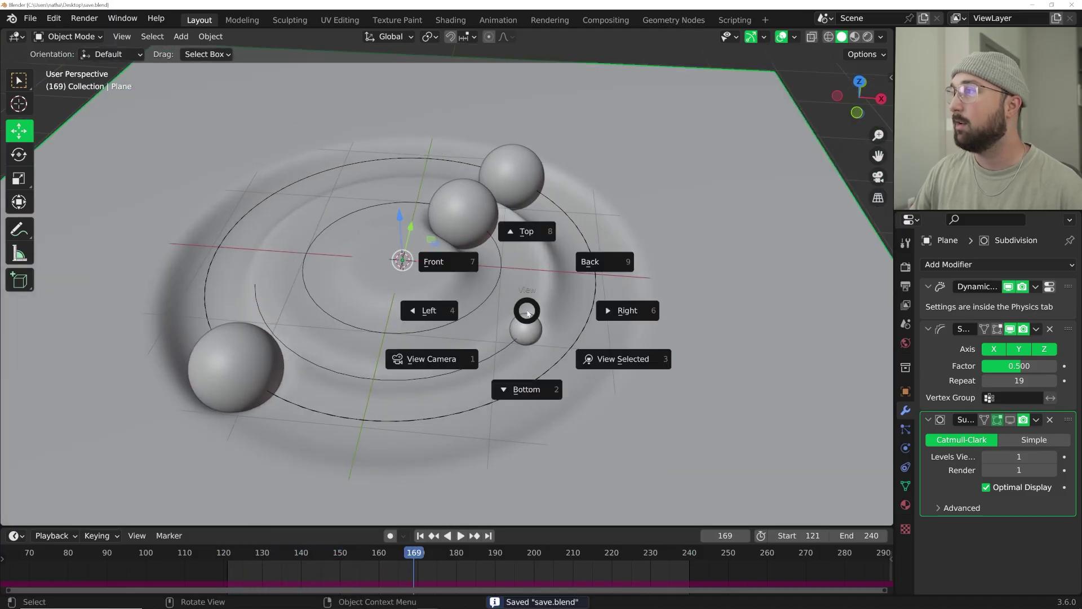
{"action": "left_click", "coordinate": [527, 254]}
{"action": "key", "text": "shift+a"}
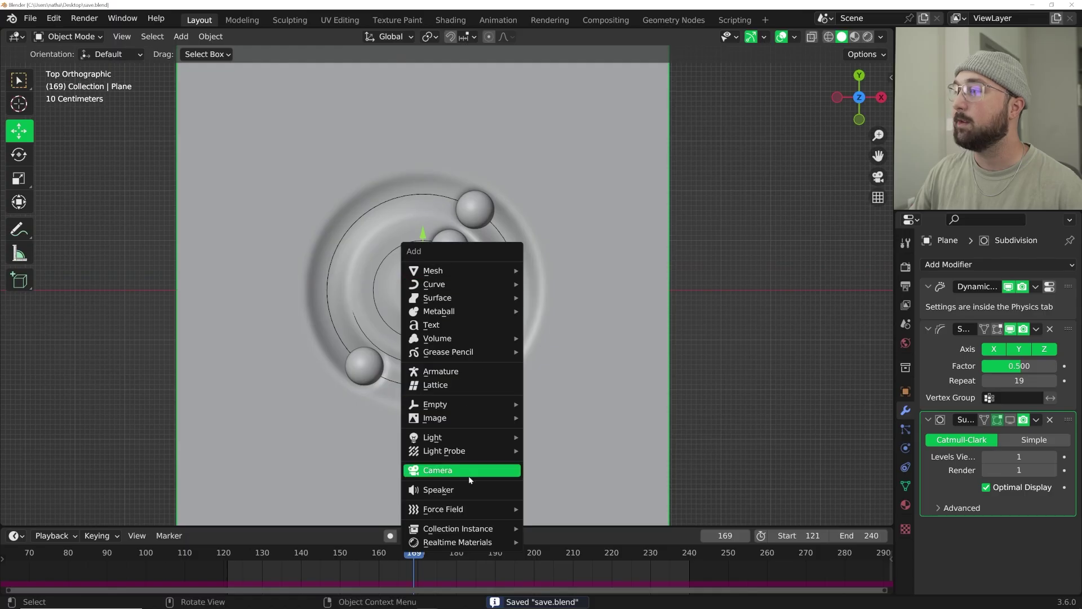
{"action": "left_click", "coordinate": [449, 471]}
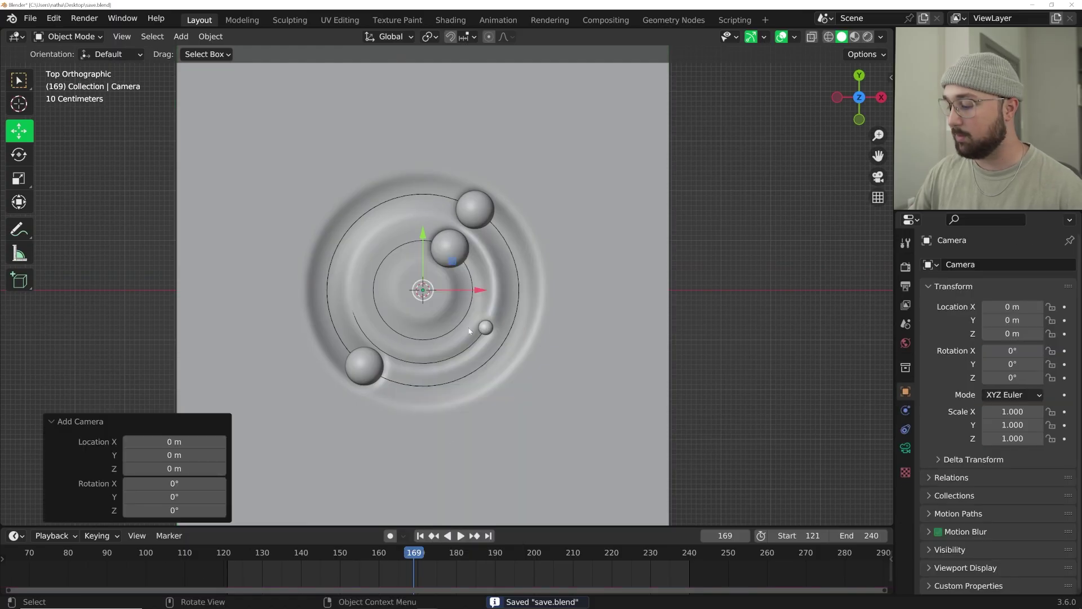
{"action": "key", "text": "ctrl+alt+KP_0"}
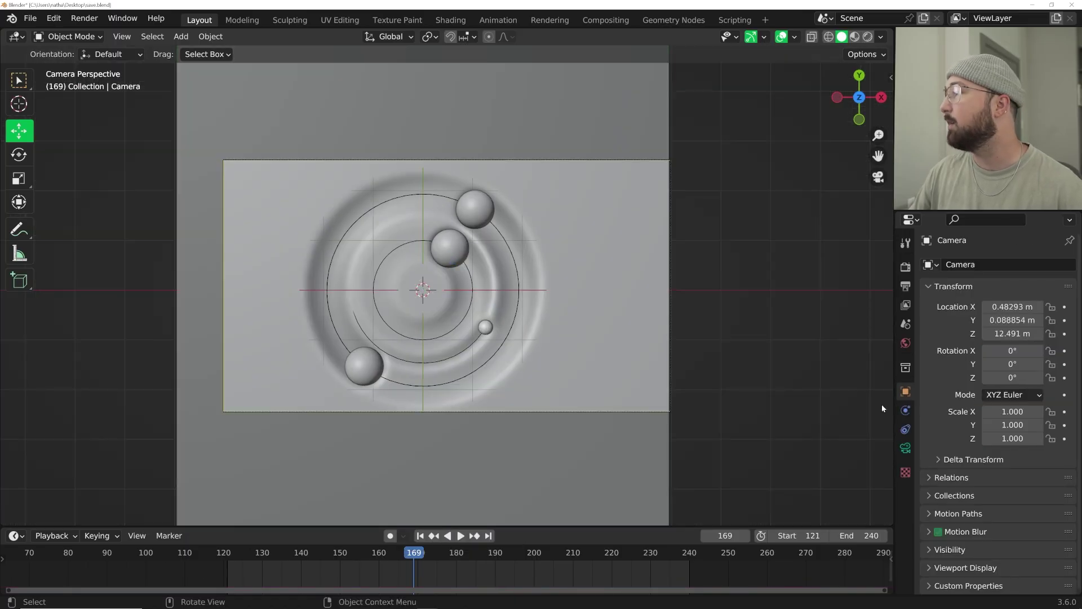
Step: Set the camera's focal length to 100 mm
{"action": "left_click", "coordinate": [905, 448]}
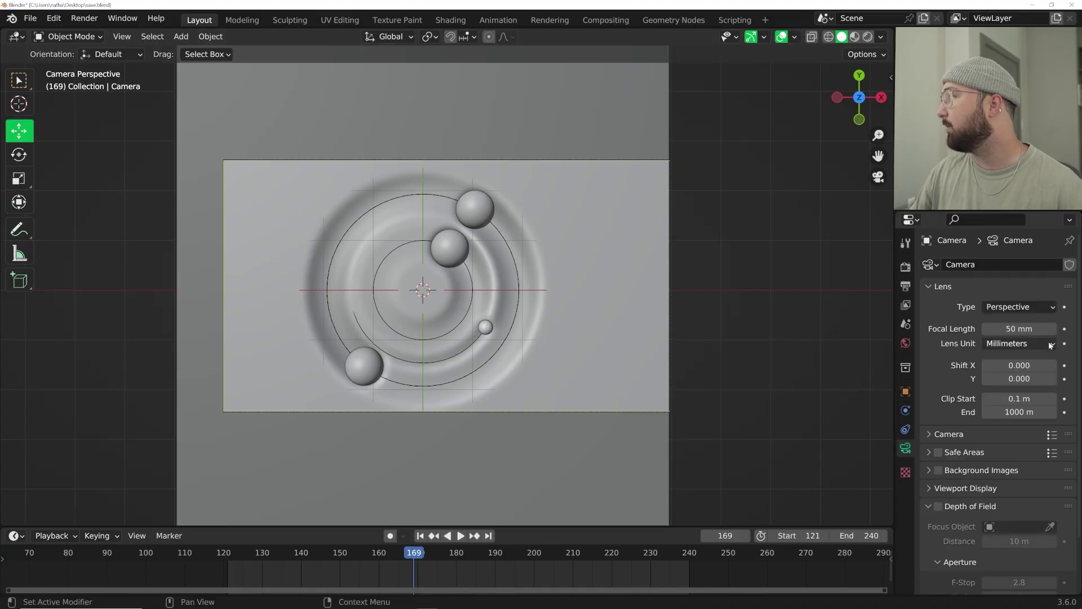
{"action": "left_click", "coordinate": [1019, 329]}
{"action": "type", "text": "100"}
{"action": "key", "text": "Return"}
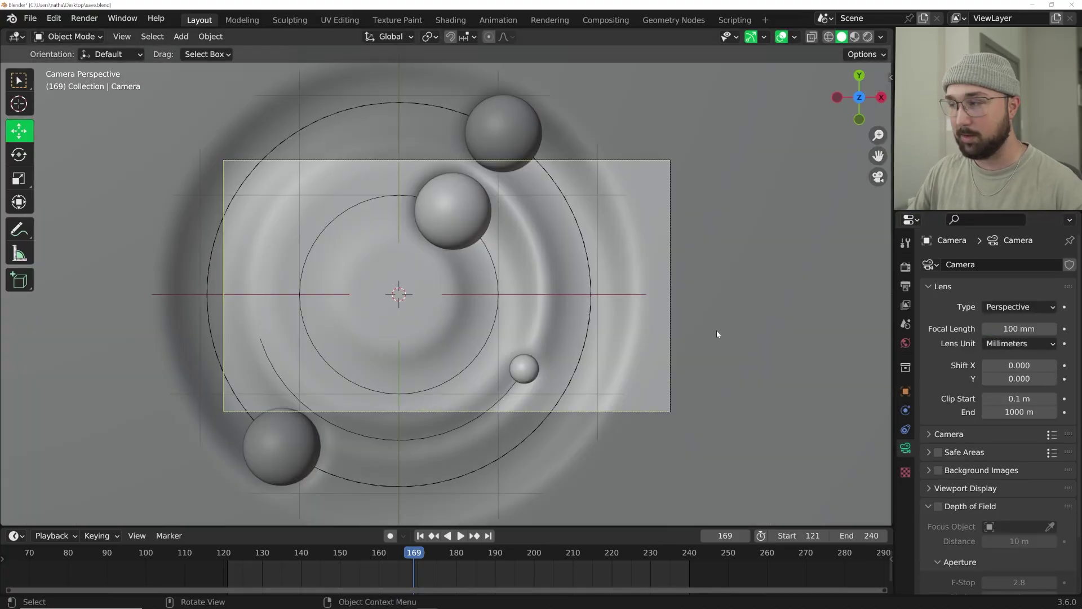
Step: Reposition the camera sideways and pull it back about 15 m along its Z axis
{"action": "key", "text": "g"}
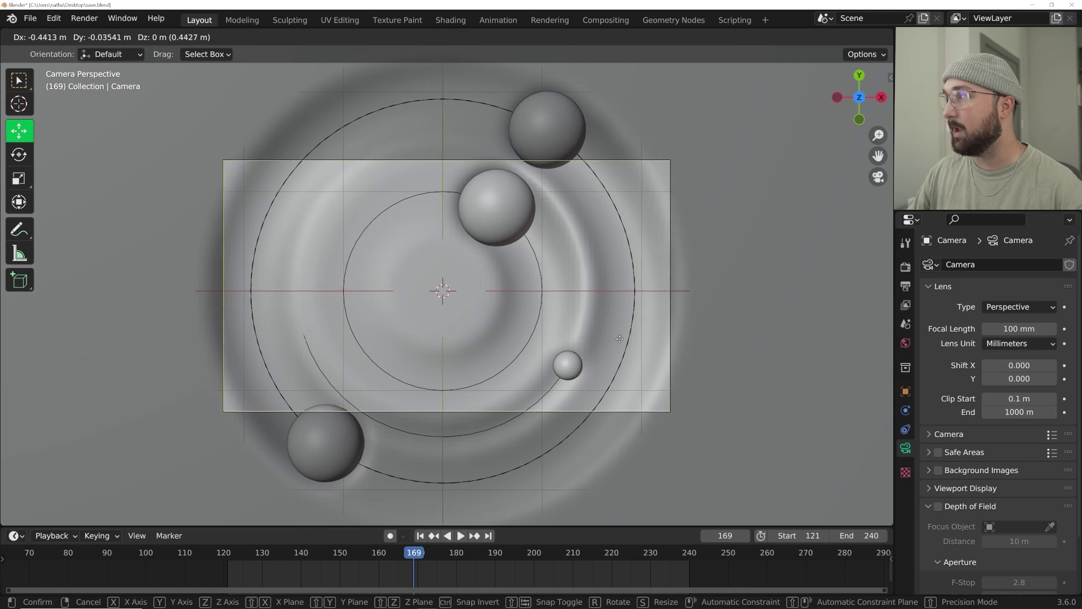
{"action": "left_click", "coordinate": [604, 315]}
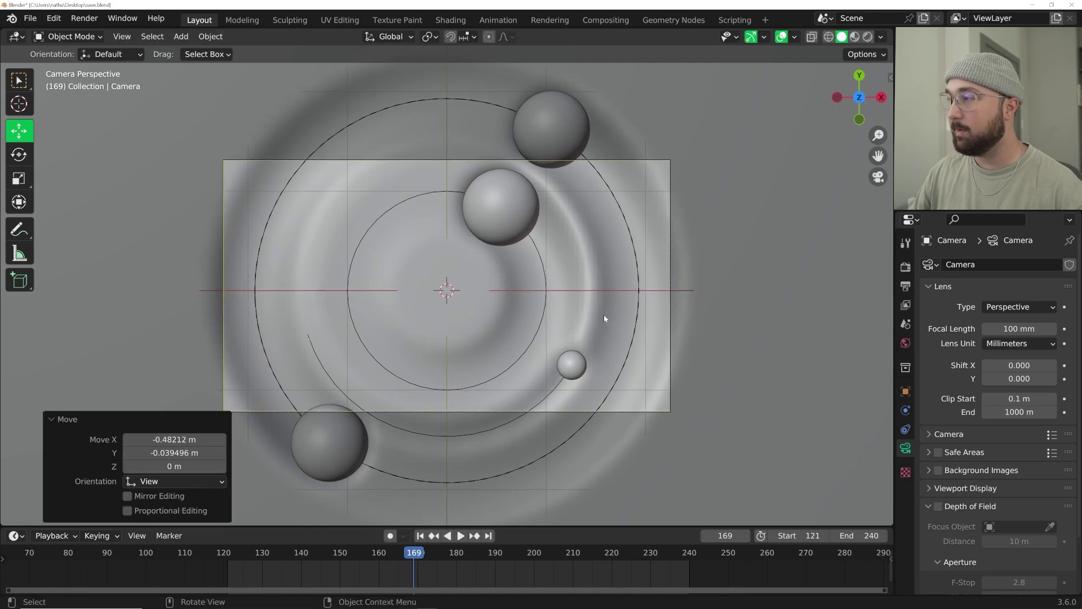
{"action": "key", "text": "g"}
{"action": "key", "text": "z"}
{"action": "key", "text": "z"}
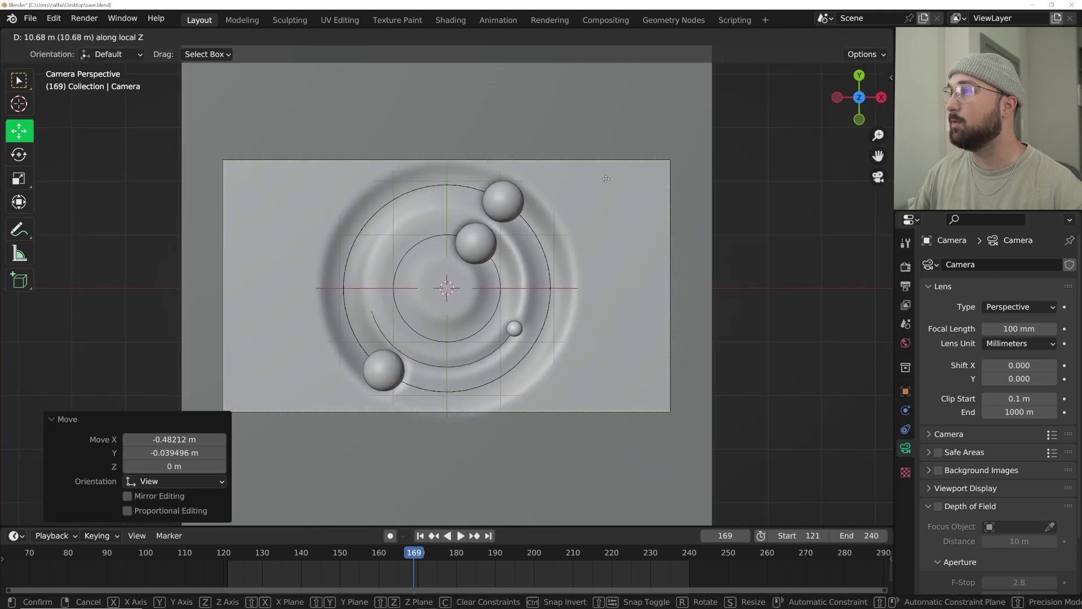
{"action": "left_click", "coordinate": [608, 237]}
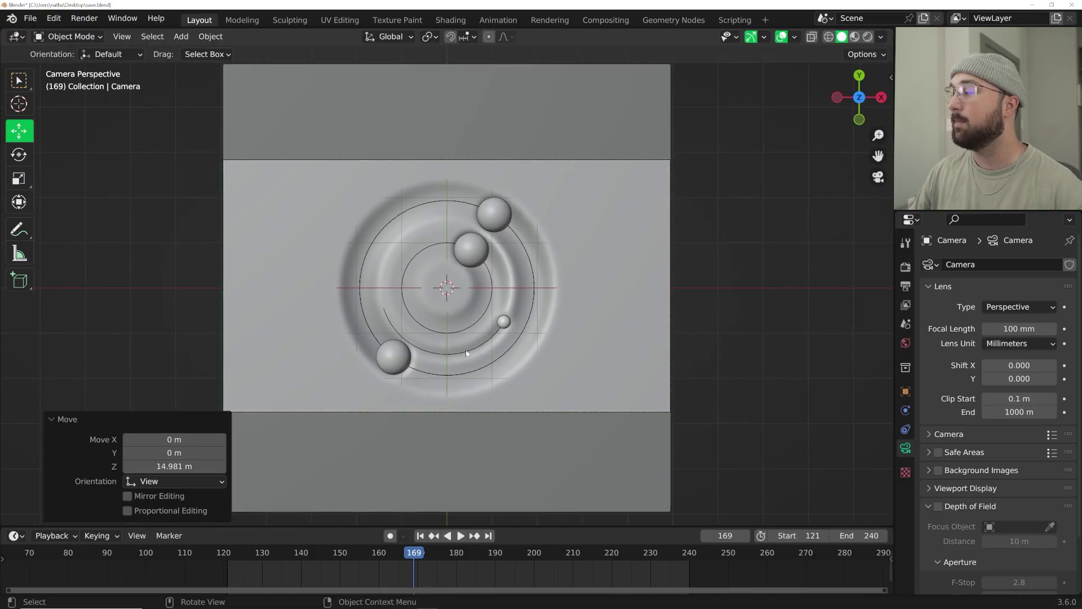
{"action": "key", "text": "KP_0"}
{"action": "scroll", "coordinate": [496, 293], "scroll_direction": "up", "scroll_amount": 5}
Step: Add an area light and move it up and beside the plane
{"action": "key", "text": "shift+a"}
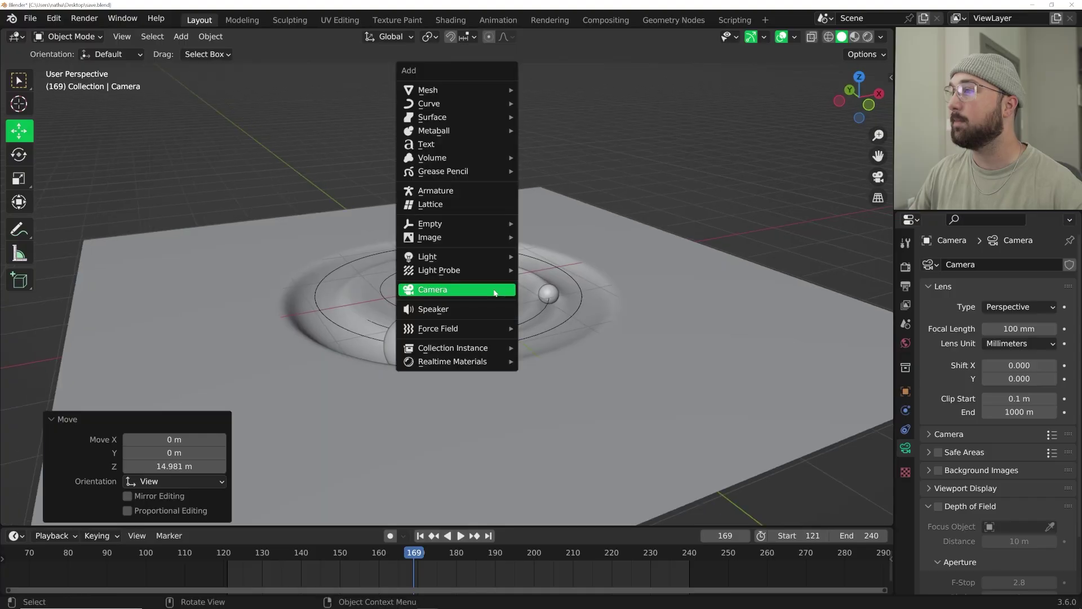
{"action": "mouse_move", "coordinate": [446, 257]}
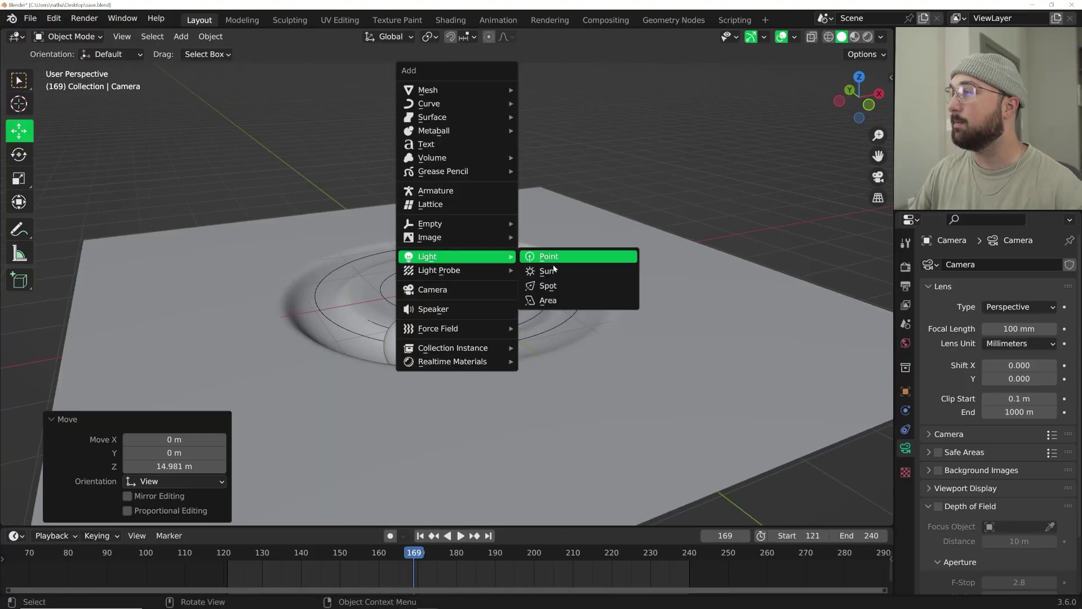
{"action": "left_click", "coordinate": [551, 301]}
{"action": "key", "text": "g"}
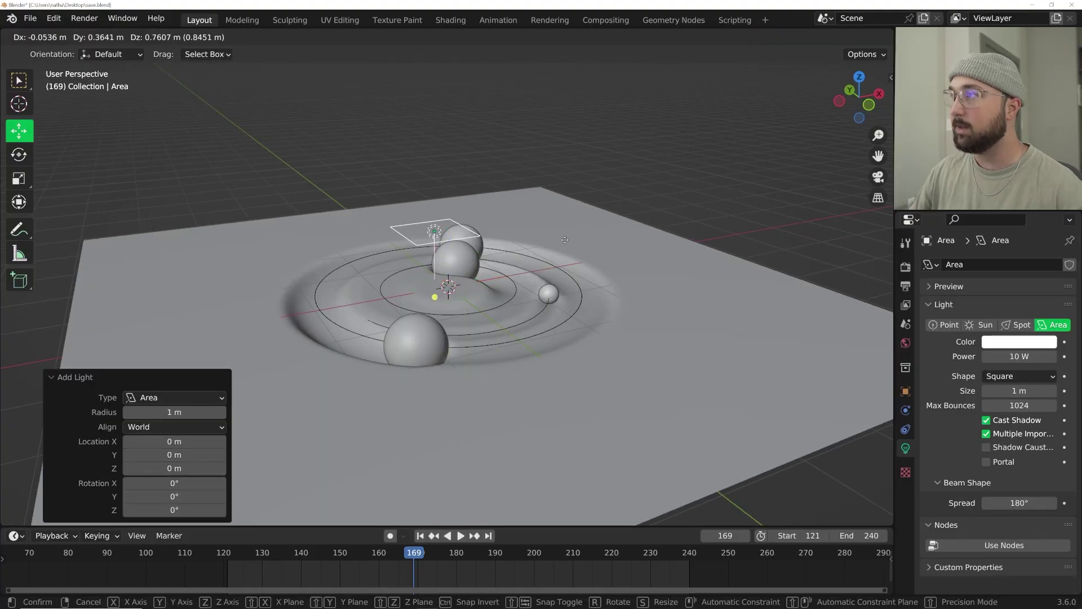
{"action": "left_click", "coordinate": [208, 157]}
{"action": "scroll", "coordinate": [377, 221], "scroll_direction": "down", "scroll_amount": 2}
{"action": "middle_click_drag", "start_coordinate": [209, 157], "coordinate": [384, 226], "text": "shift"}
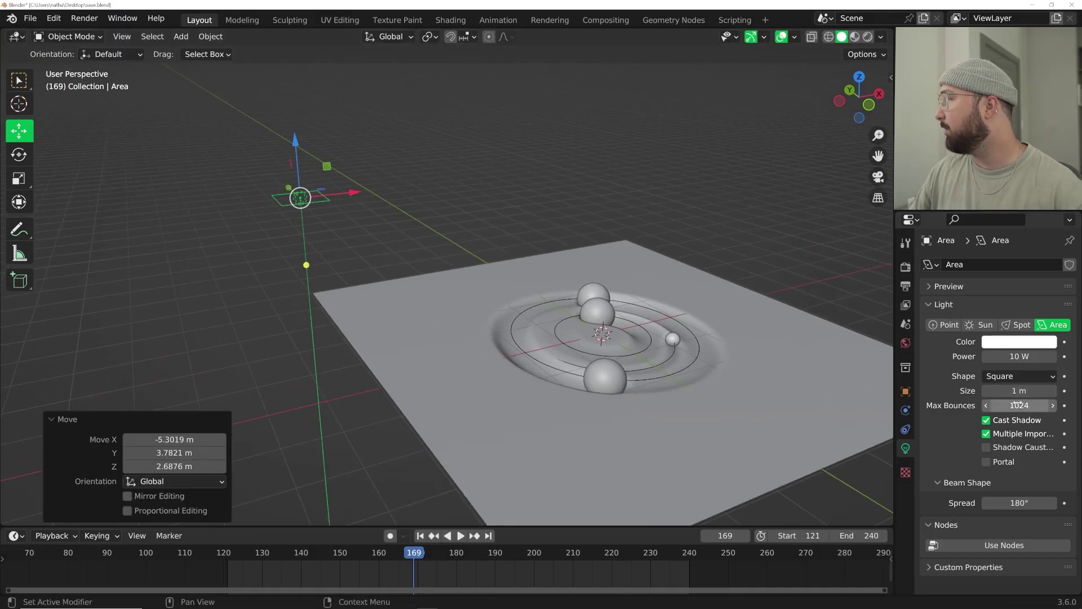
Step: Make the area light a Disk, switch to Rendered shading, and start rotating the light toward the spheres
{"action": "left_click", "coordinate": [1015, 376]}
{"action": "left_click", "coordinate": [1007, 422]}
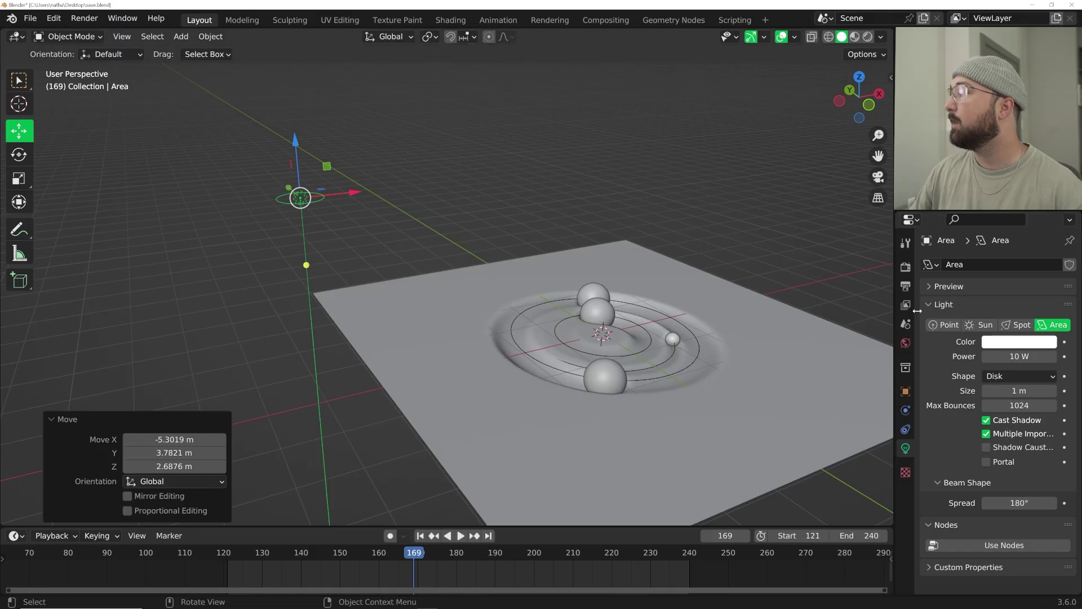
{"action": "left_click", "coordinate": [905, 267]}
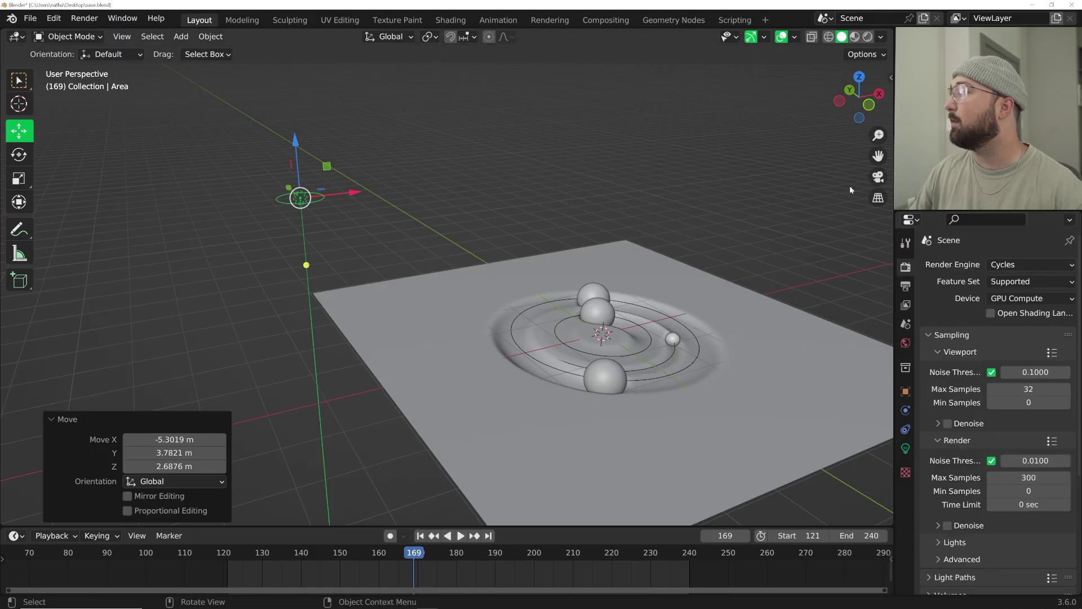
{"action": "left_click", "coordinate": [869, 37]}
{"action": "middle_click_drag", "start_coordinate": [447, 234], "coordinate": [580, 244]}
{"action": "key", "text": "r"}
{"action": "key", "text": "r"}
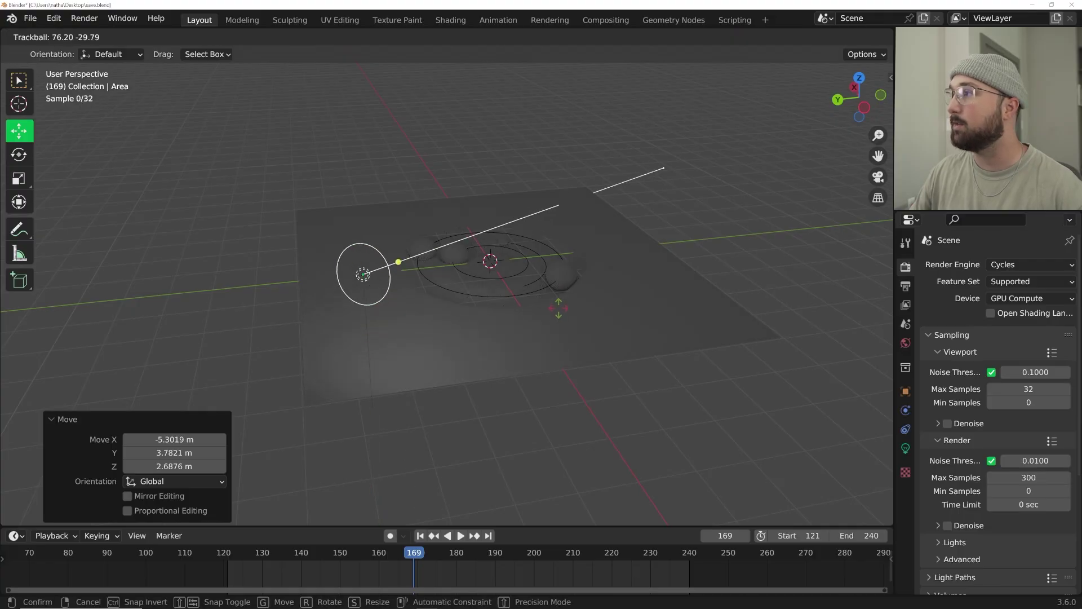
Step: Confirm the light's angle, return to camera view, and set its power to 1500 W
{"action": "left_click", "coordinate": [559, 302]}
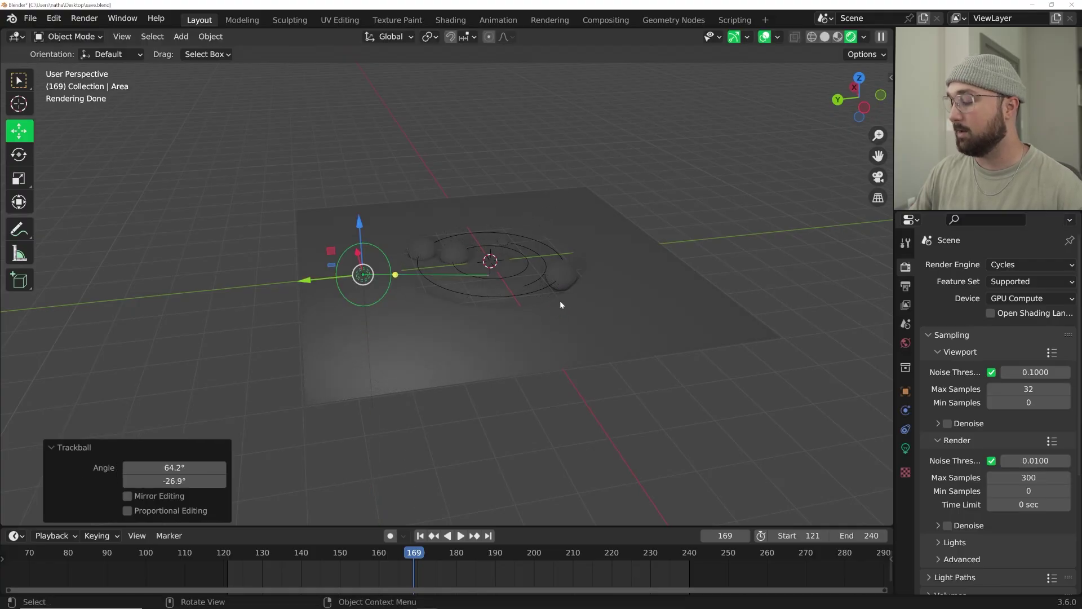
{"action": "key", "text": "KP_0"}
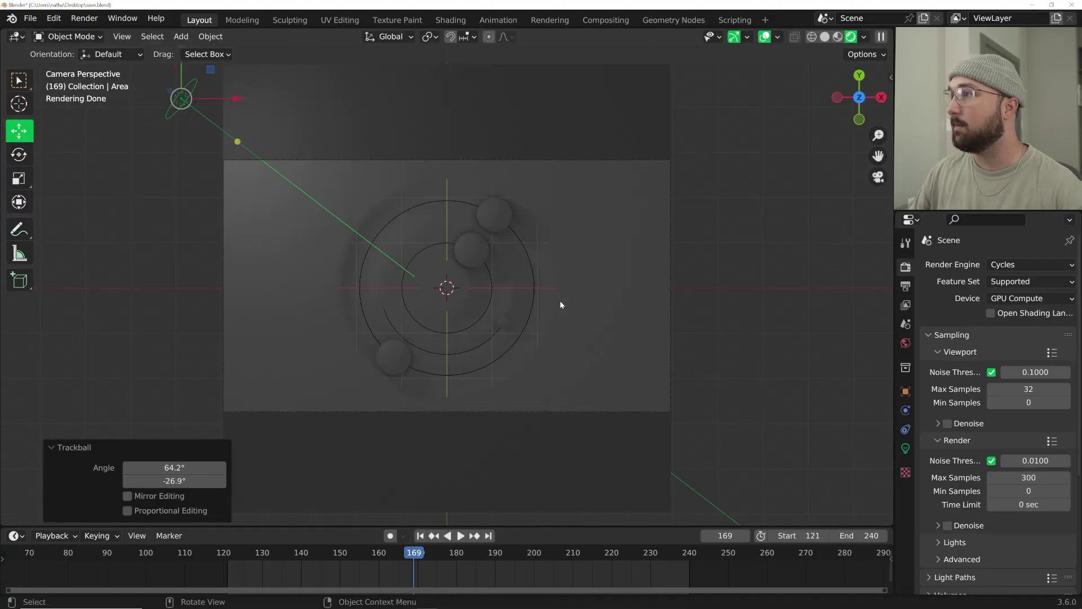
{"action": "left_click", "coordinate": [906, 449]}
{"action": "left_click", "coordinate": [1019, 356]}
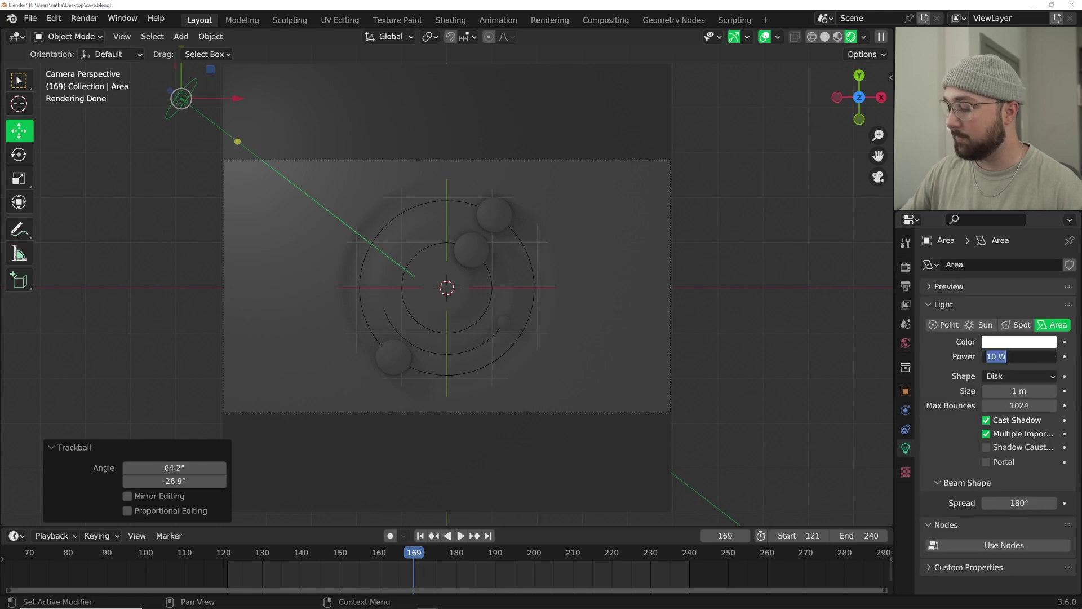
{"action": "type", "text": "1500"}
{"action": "key", "text": "Return"}
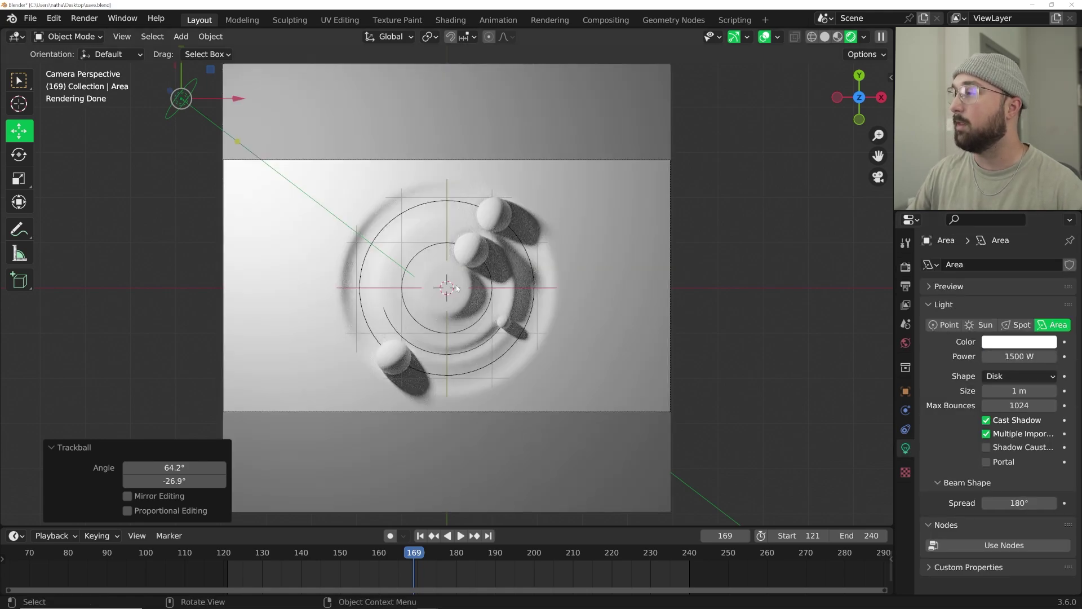
Step: Scale the area light to about 4.3 times and save save.blend
{"action": "scroll", "coordinate": [400, 257], "scroll_direction": "up", "scroll_amount": 1}
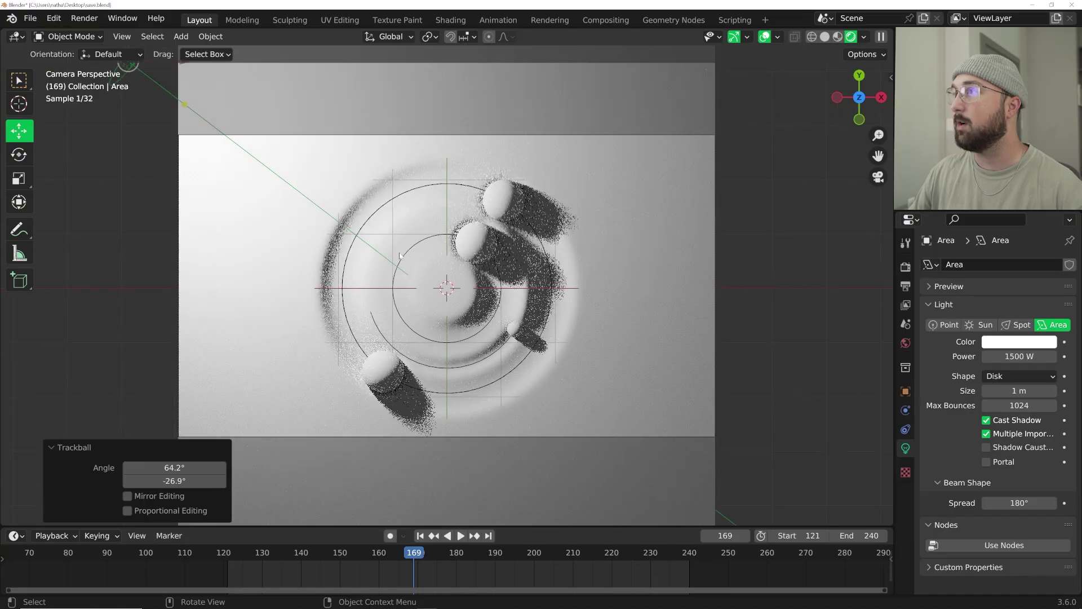
{"action": "scroll", "coordinate": [400, 256], "scroll_direction": "down", "scroll_amount": 2}
{"action": "key", "text": "s"}
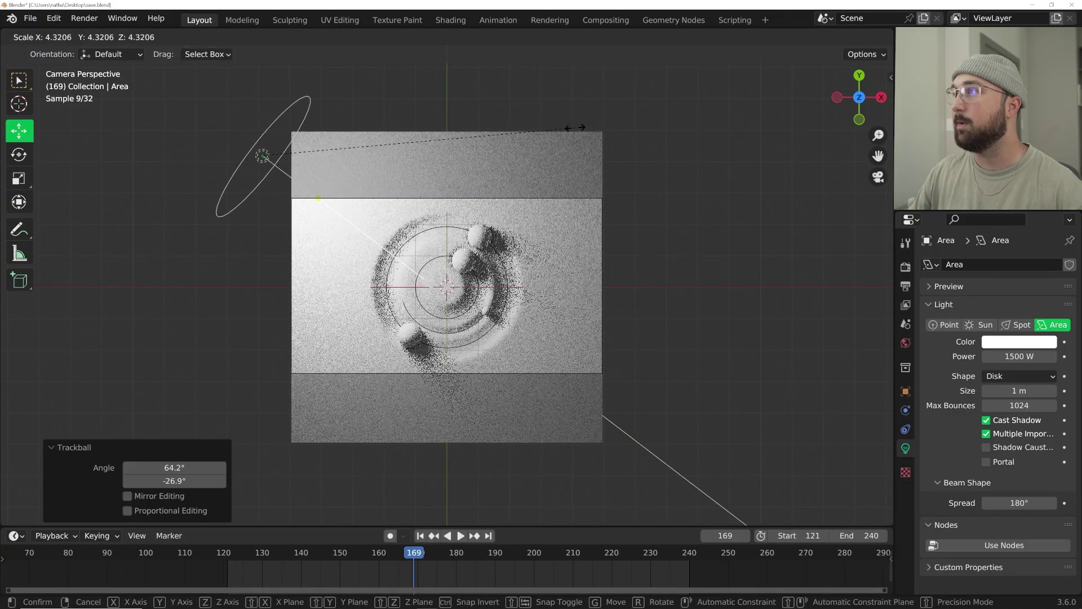
{"action": "left_click", "coordinate": [575, 127]}
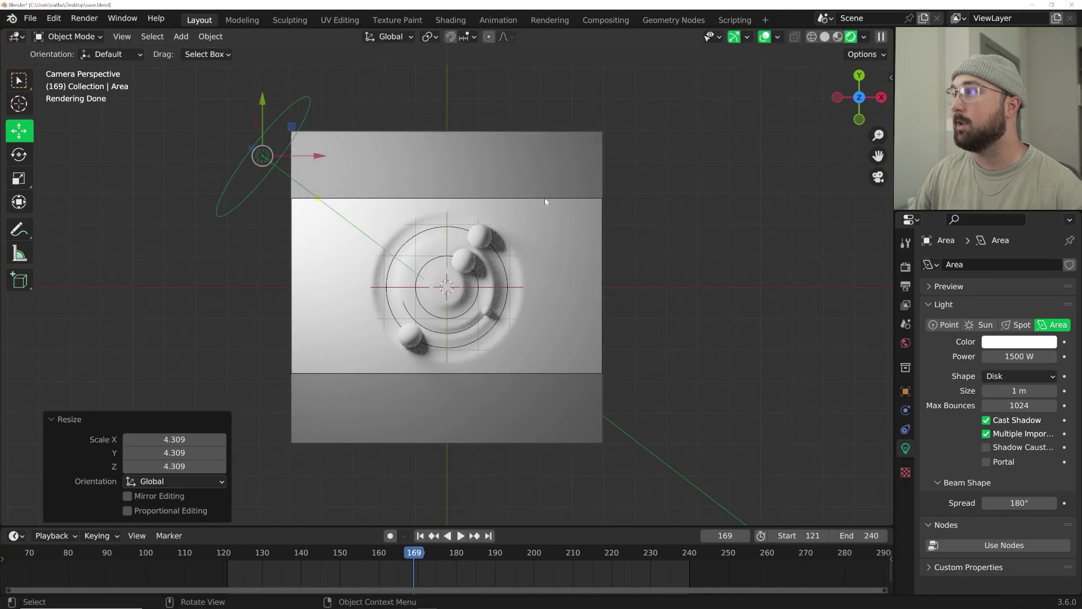
{"action": "scroll", "coordinate": [514, 337], "scroll_direction": "up", "scroll_amount": 3}
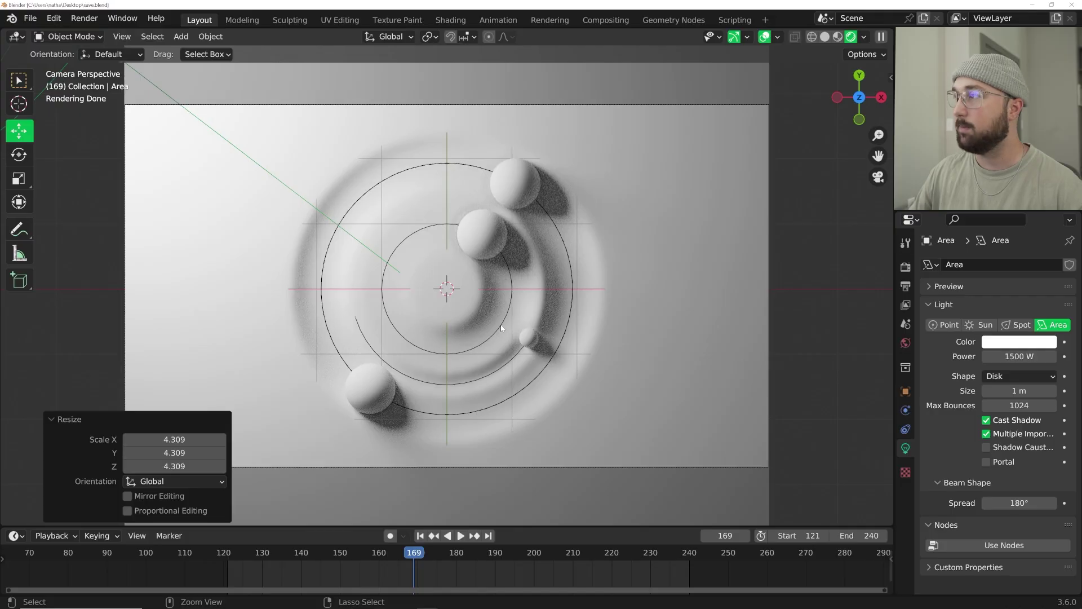
{"action": "key", "text": "ctrl+s"}
Step: Play the animation with overlays hidden, then select the ground plane
{"action": "key", "text": "space"}
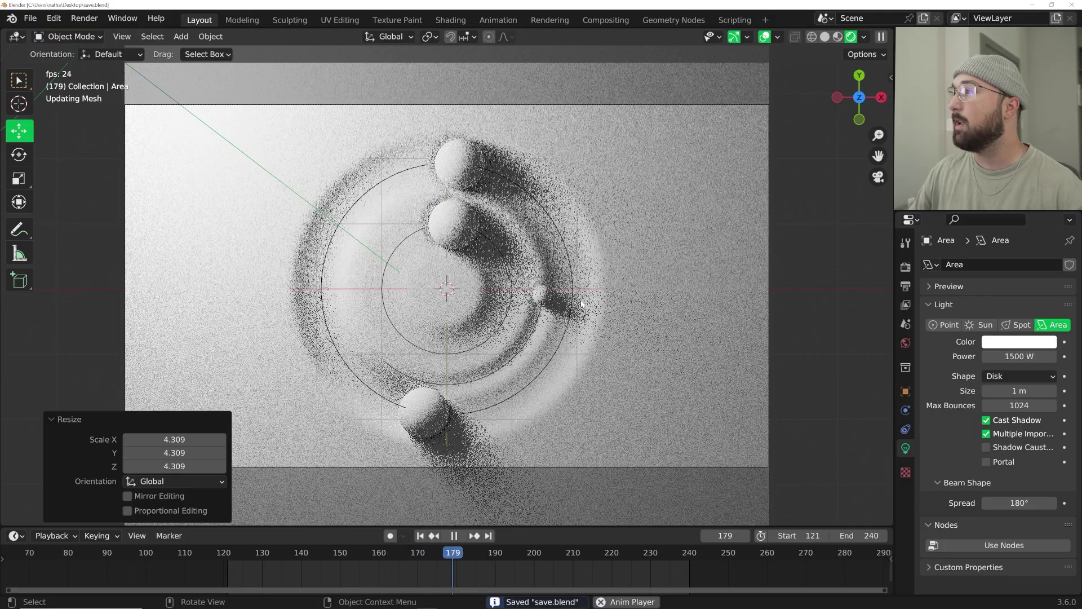
{"action": "left_click", "coordinate": [765, 36]}
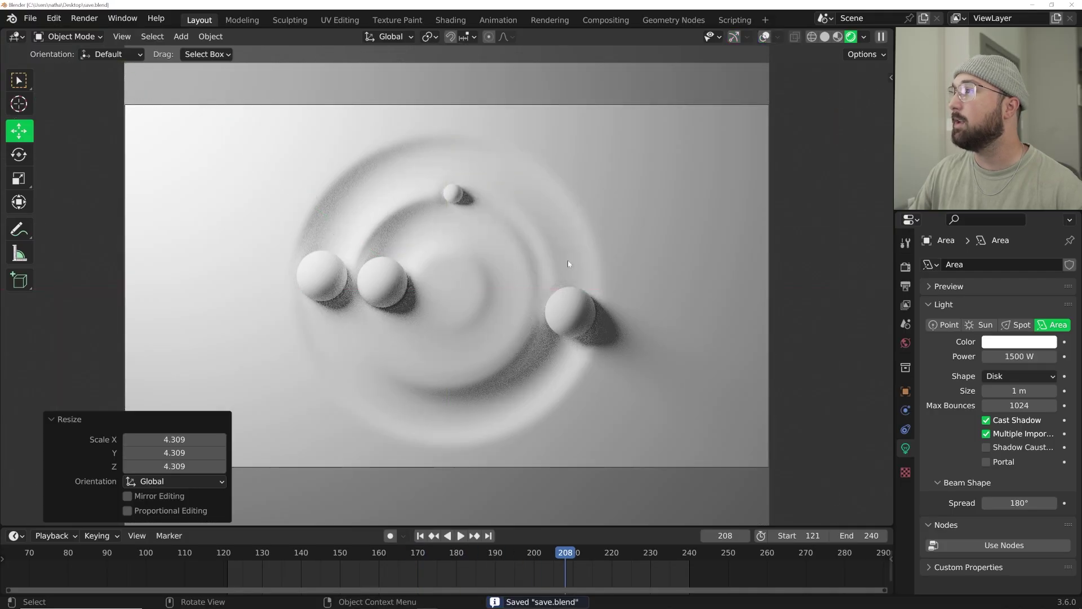
{"action": "key", "text": "space"}
{"action": "key", "text": "space"}
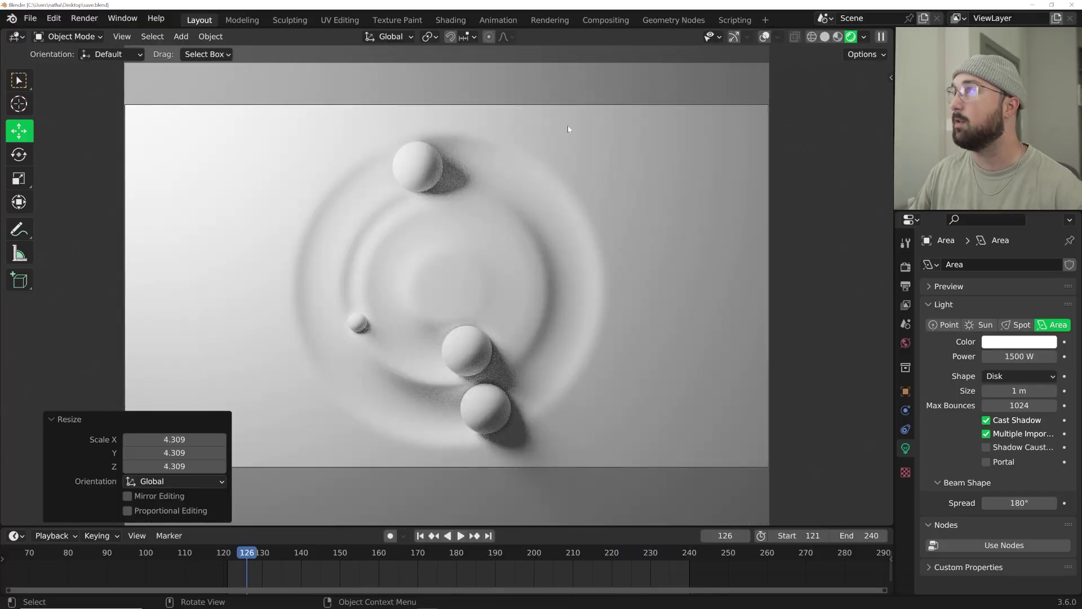
{"action": "left_click", "coordinate": [662, 244]}
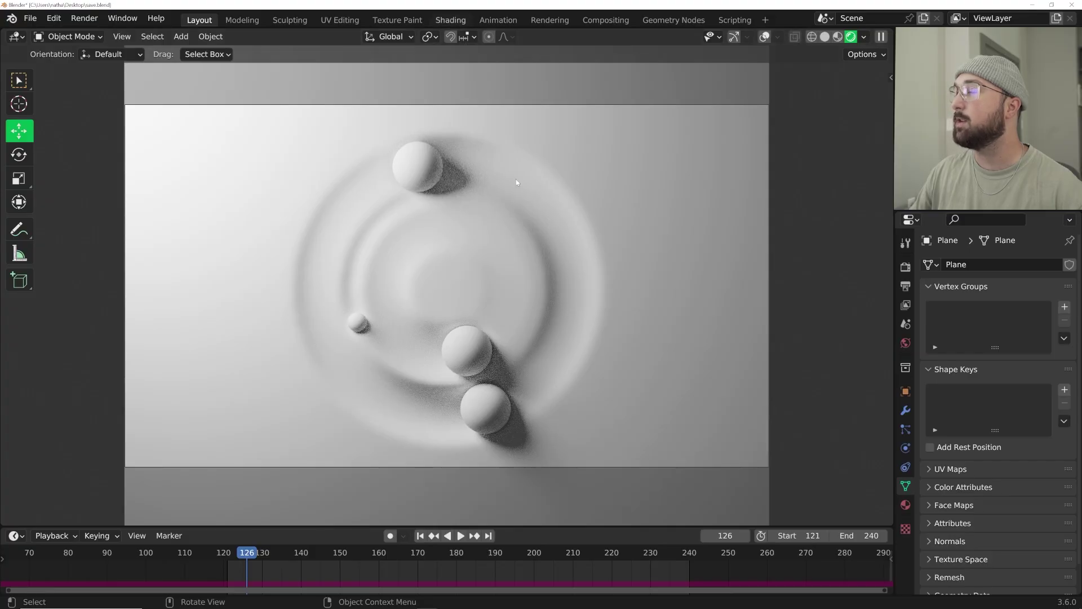
Step: Switch to the Shading workspace and merge away the file browser and image panels
{"action": "left_click", "coordinate": [450, 20]}
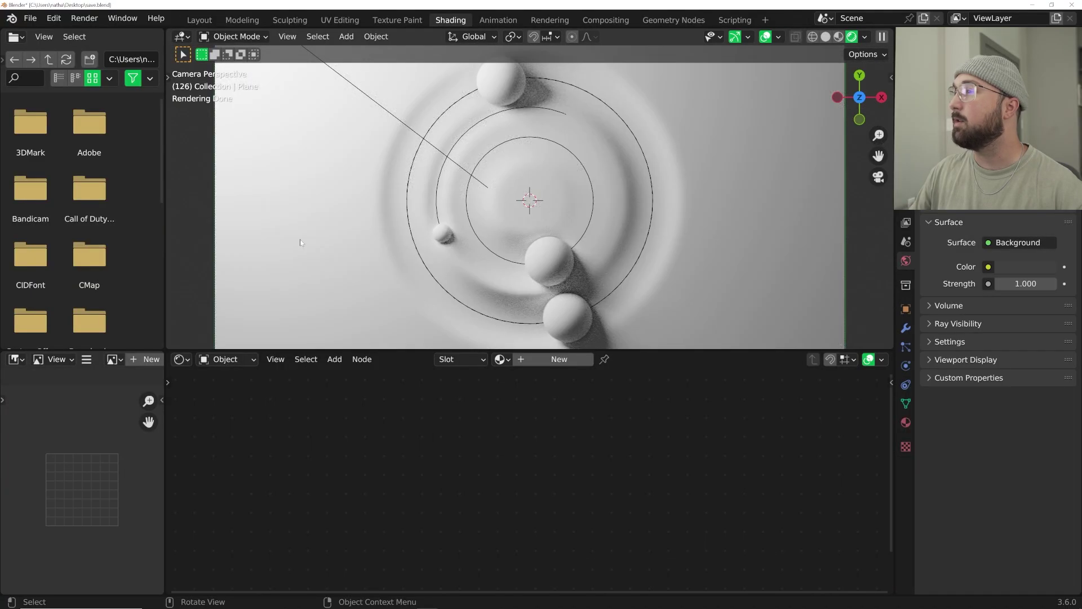
{"action": "left_click_drag", "start_coordinate": [163, 349], "coordinate": [162, 355]}
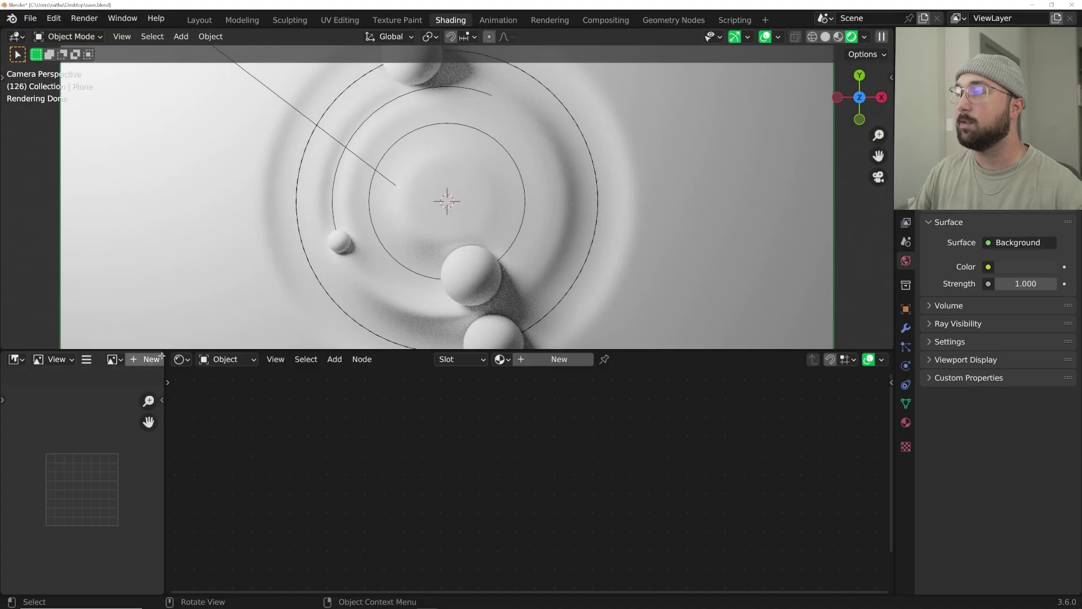
{"action": "left_click_drag", "start_coordinate": [166, 358], "coordinate": [73, 364]}
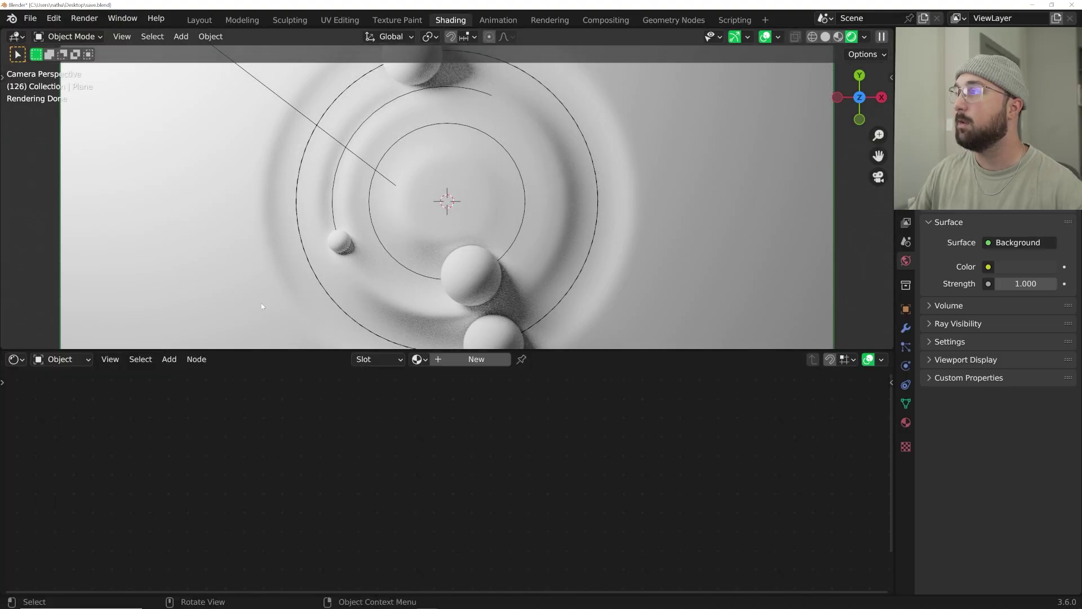
{"action": "scroll", "coordinate": [449, 417], "scroll_direction": "down", "scroll_amount": 5}
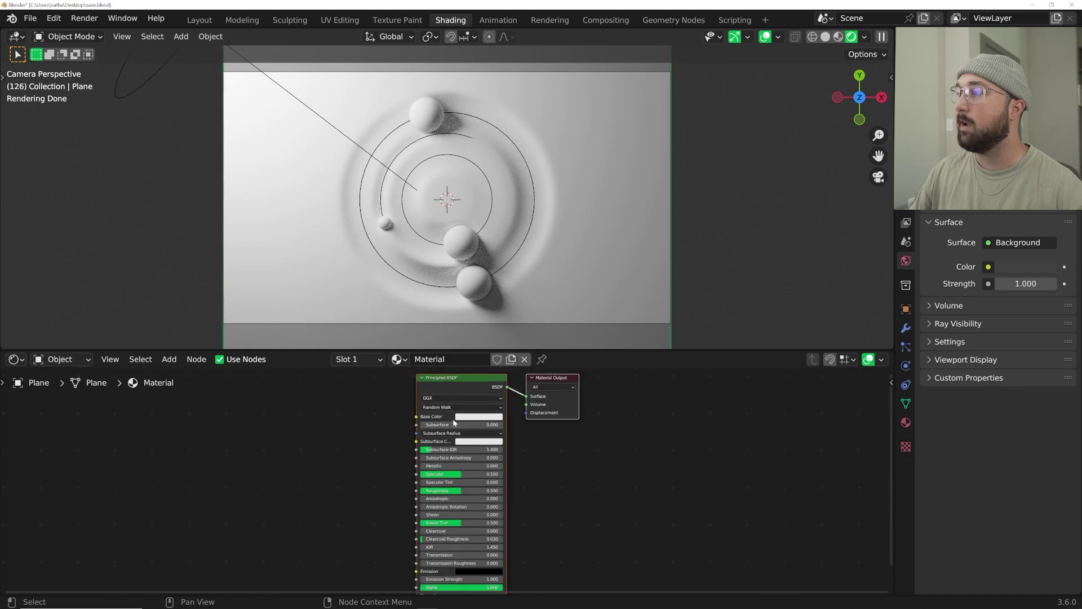
Step: Add a flipped Color Ramp node and connect its Color to the shader's Base Color
{"action": "key", "text": "shift+a"}
{"action": "left_click", "coordinate": [328, 406]}
{"action": "type", "text": "col"}
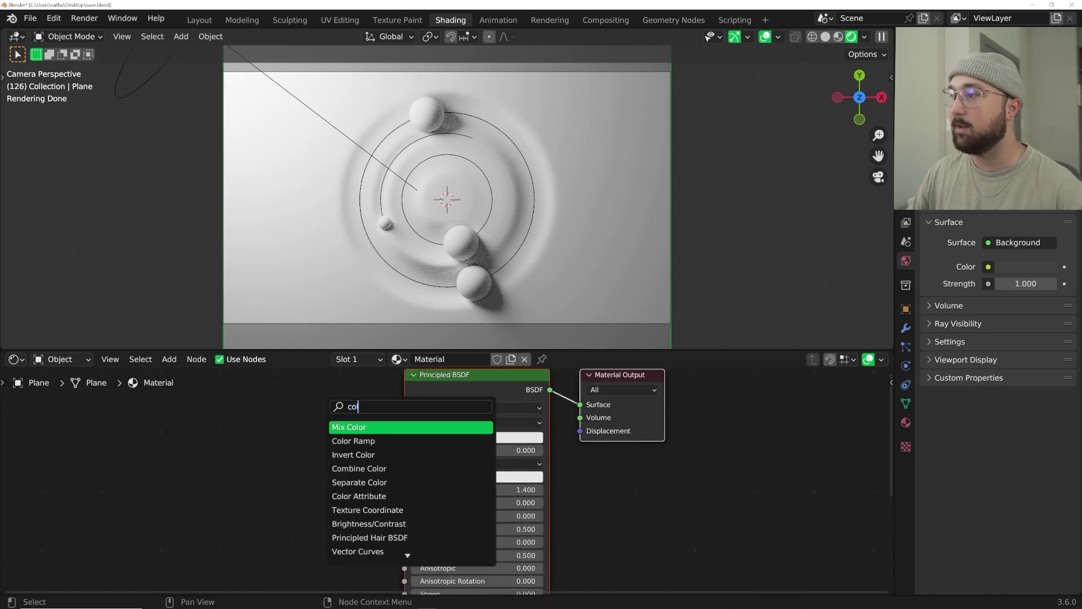
{"action": "left_click", "coordinate": [353, 441]}
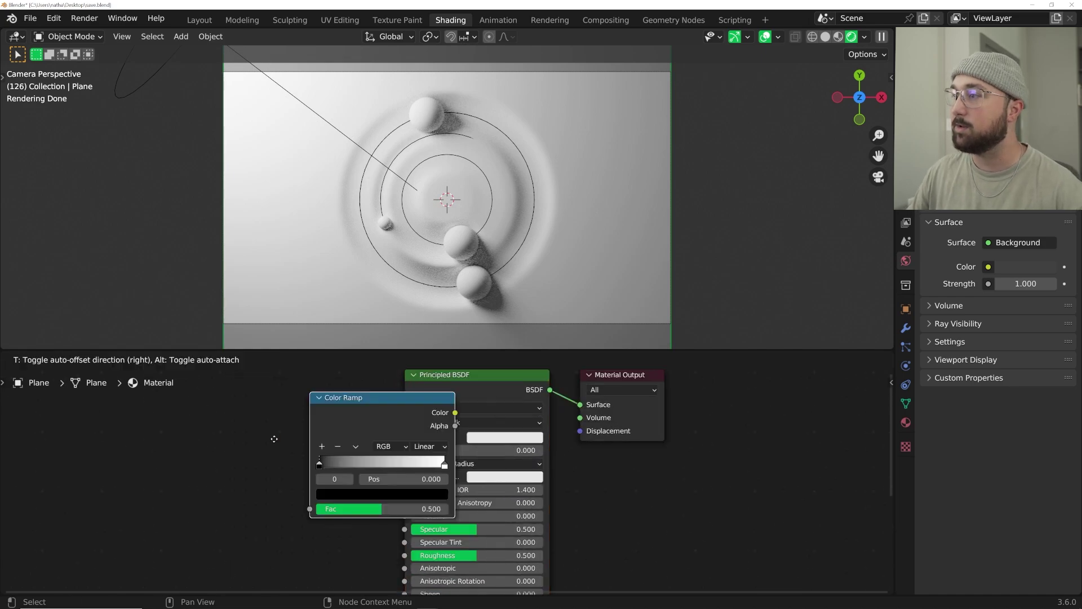
{"action": "left_click", "coordinate": [237, 445]}
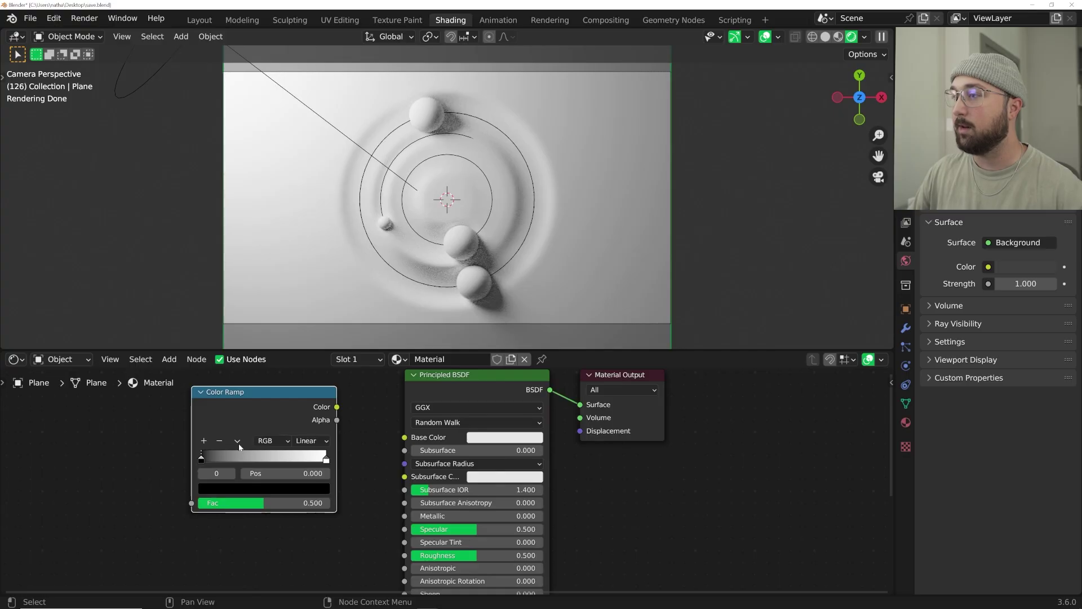
{"action": "left_click", "coordinate": [237, 442]}
{"action": "left_click", "coordinate": [247, 455]}
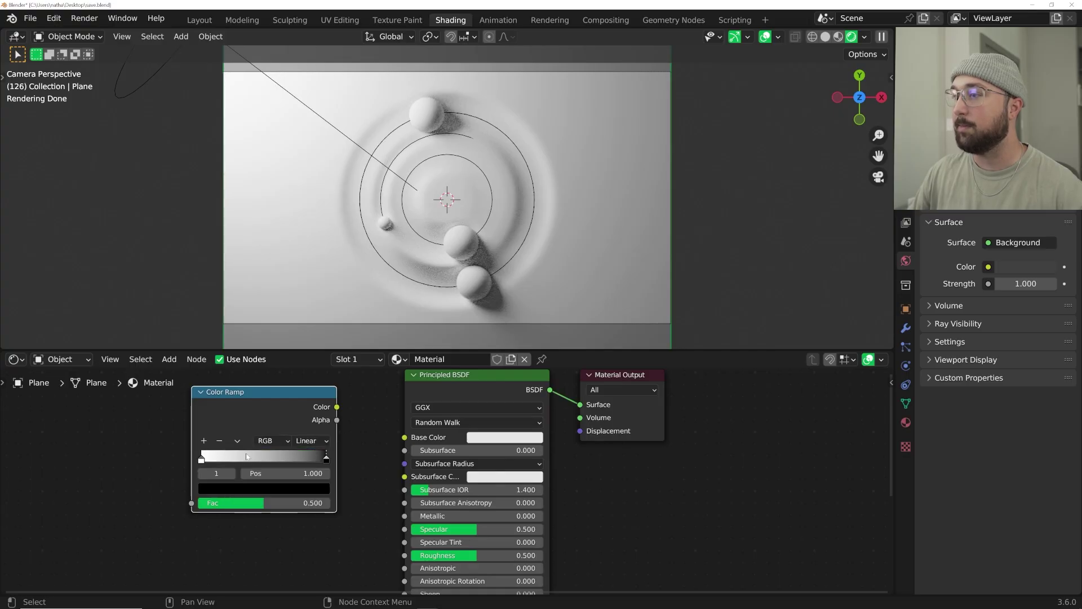
{"action": "left_click_drag", "start_coordinate": [337, 407], "coordinate": [404, 437]}
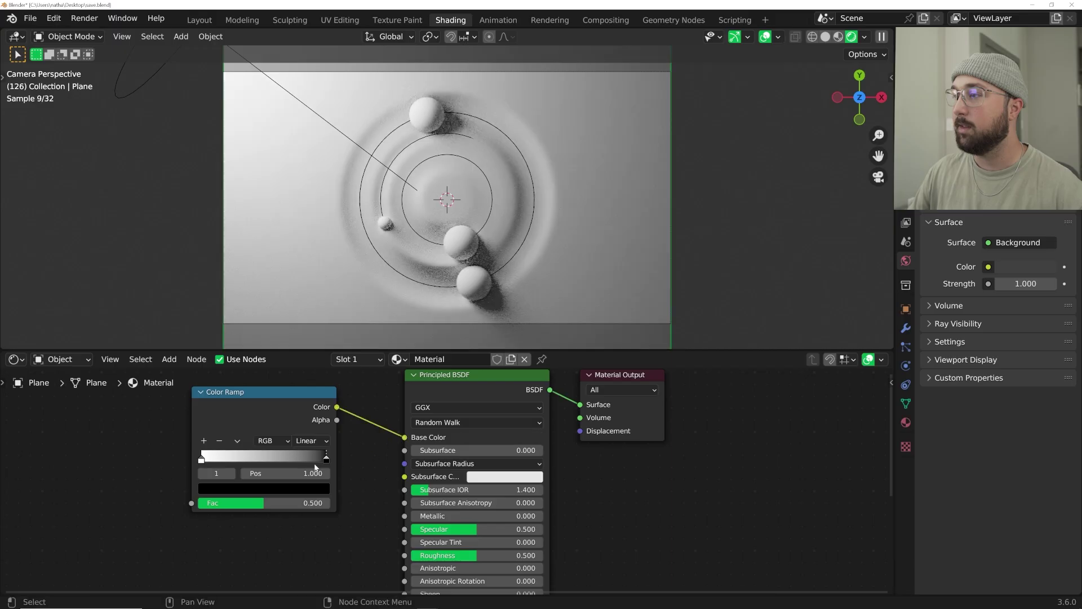
Step: Set the ramp's end stop to red (R = 1) and make room for another node
{"action": "left_click", "coordinate": [315, 488]}
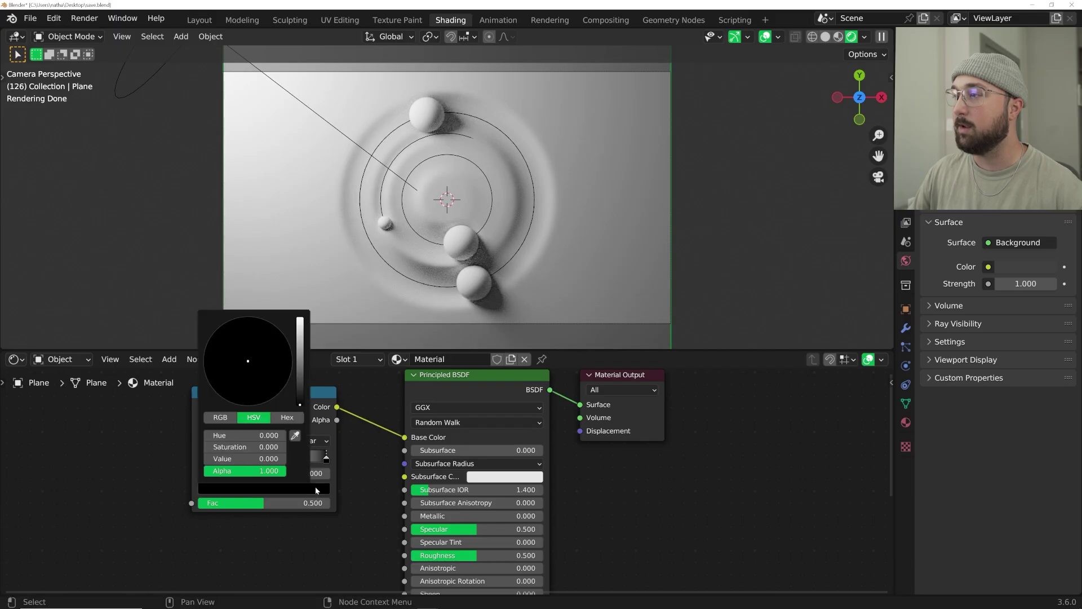
{"action": "left_click", "coordinate": [220, 418]}
{"action": "left_click", "coordinate": [225, 435]}
{"action": "type", "text": "1"}
{"action": "key", "text": "Return"}
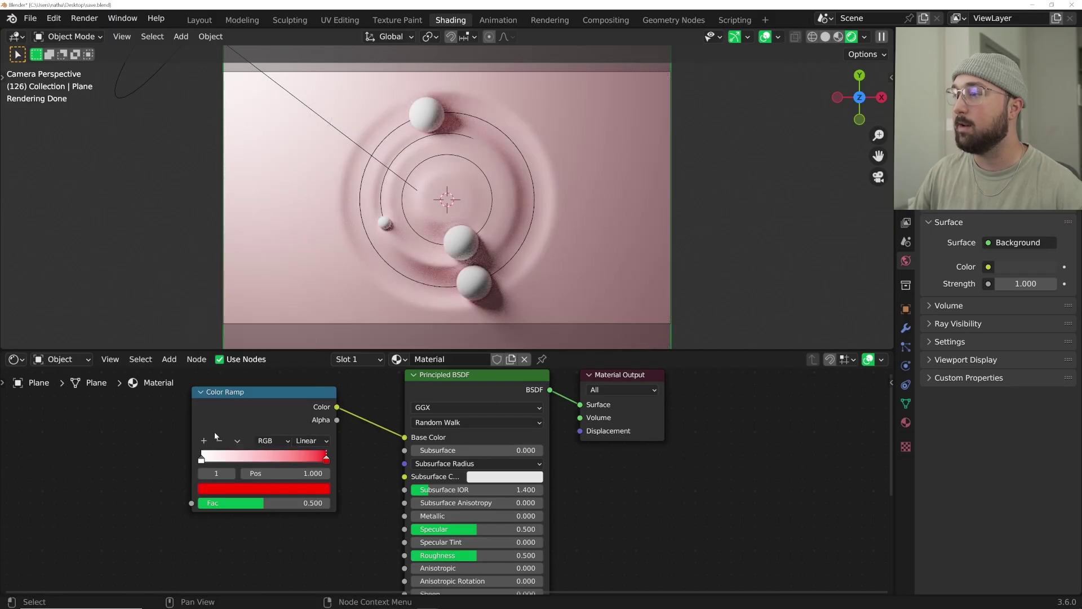
{"action": "middle_click_drag", "start_coordinate": [216, 436], "coordinate": [403, 444]}
{"action": "key", "text": "shift+a"}
{"action": "left_click", "coordinate": [220, 409]}
Step: Add a Layer Weight node, feed Facing into the ramp's Fac, and set Blend to 0.980
{"action": "type", "text": "lay"}
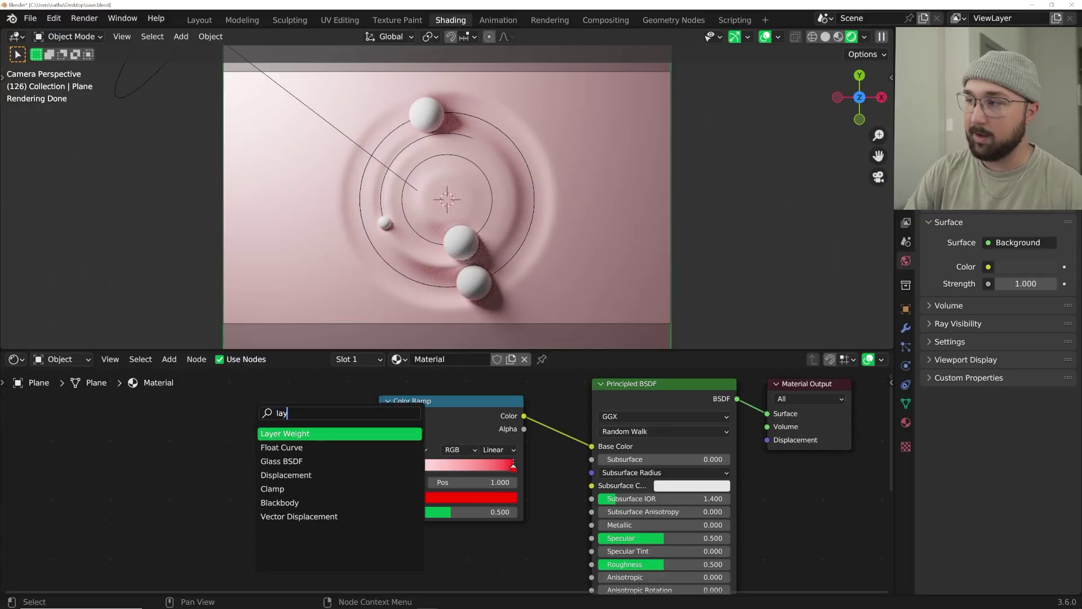
{"action": "key", "text": "Return"}
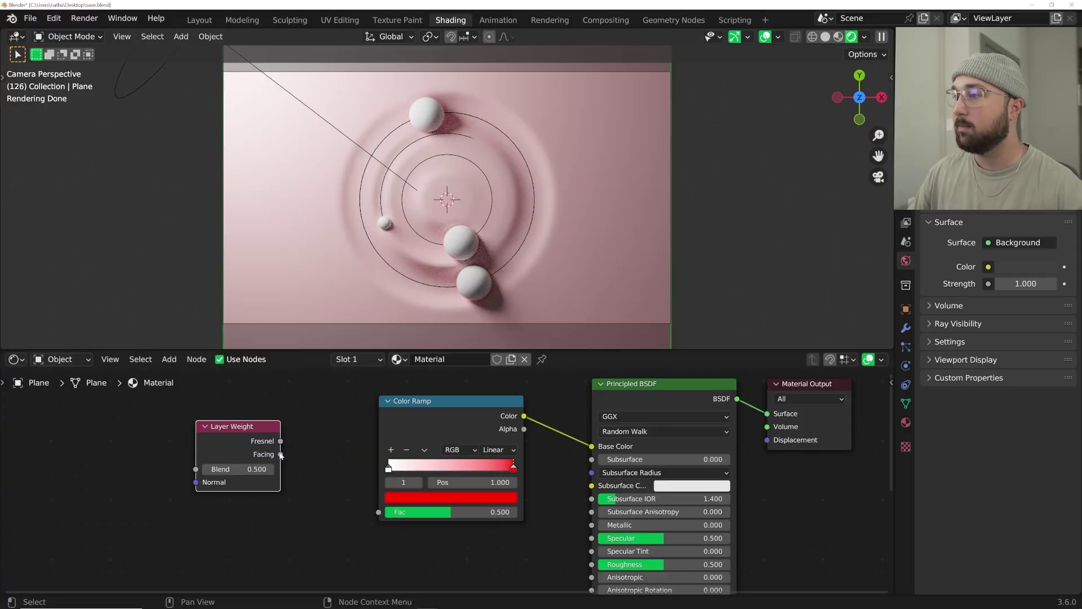
{"action": "left_click_drag", "start_coordinate": [281, 454], "coordinate": [378, 512]}
{"action": "scroll", "coordinate": [455, 452], "scroll_direction": "right", "scroll_amount": 5, "text": "ctrl"}
{"action": "scroll", "coordinate": [455, 452], "scroll_direction": "down", "scroll_amount": 4, "text": "shift"}
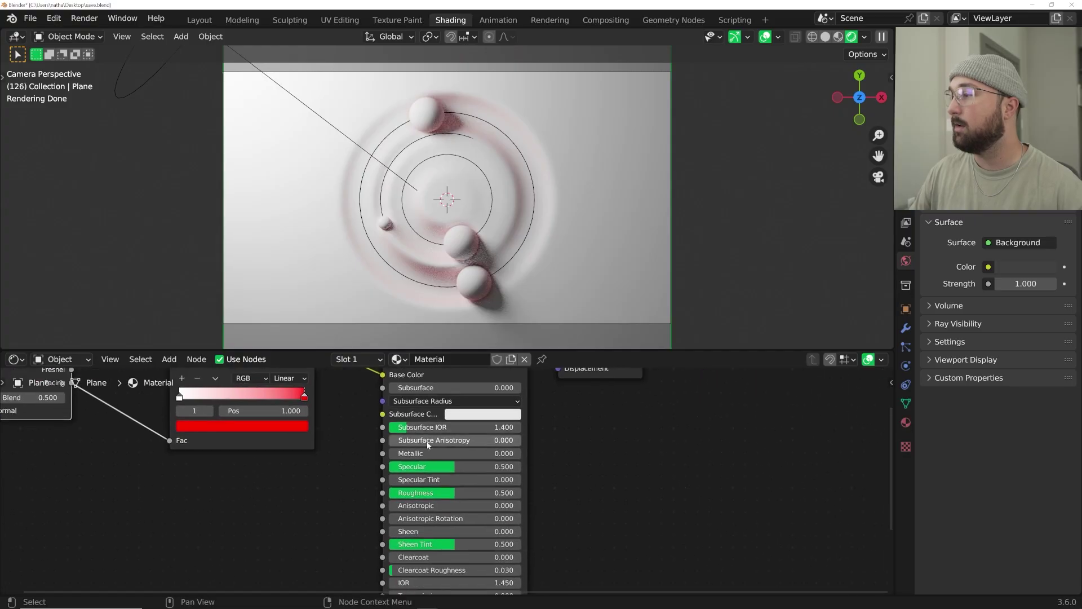
{"action": "scroll", "coordinate": [427, 417], "scroll_direction": "up", "scroll_amount": 4, "text": "shift"}
{"action": "scroll", "coordinate": [428, 417], "scroll_direction": "left", "scroll_amount": 4, "text": "ctrl"}
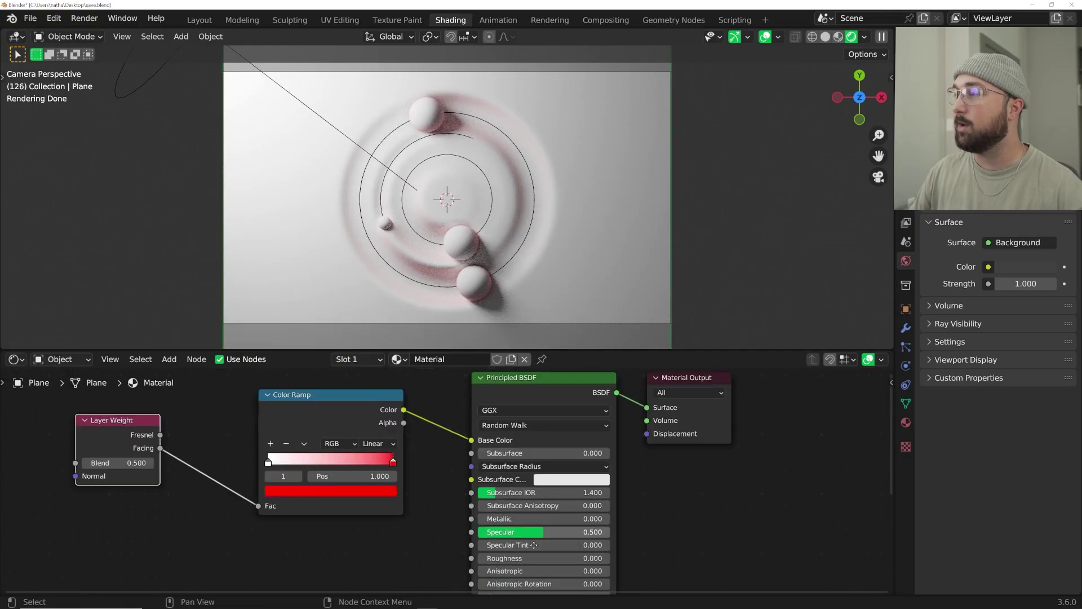
{"action": "scroll", "coordinate": [237, 478], "scroll_direction": "up", "scroll_amount": 2}
{"action": "scroll", "coordinate": [237, 478], "scroll_direction": "left", "scroll_amount": 3, "text": "ctrl"}
{"action": "left_click_drag", "start_coordinate": [237, 463], "coordinate": [320, 464]}
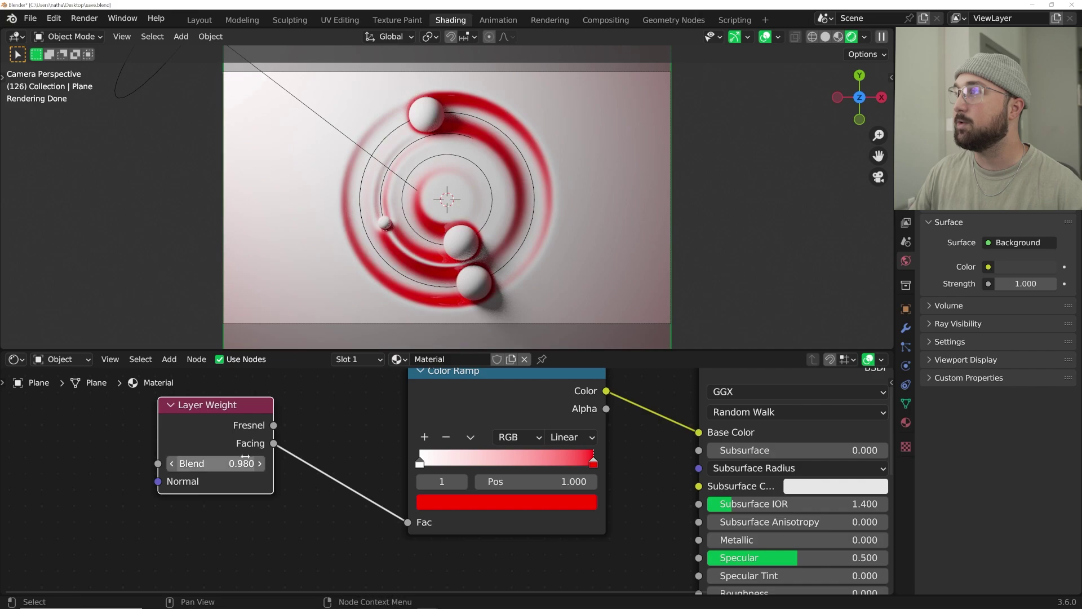
Step: Check the spheres' materials, then select the background plane again
{"action": "scroll", "coordinate": [358, 235], "scroll_direction": "up", "scroll_amount": 5}
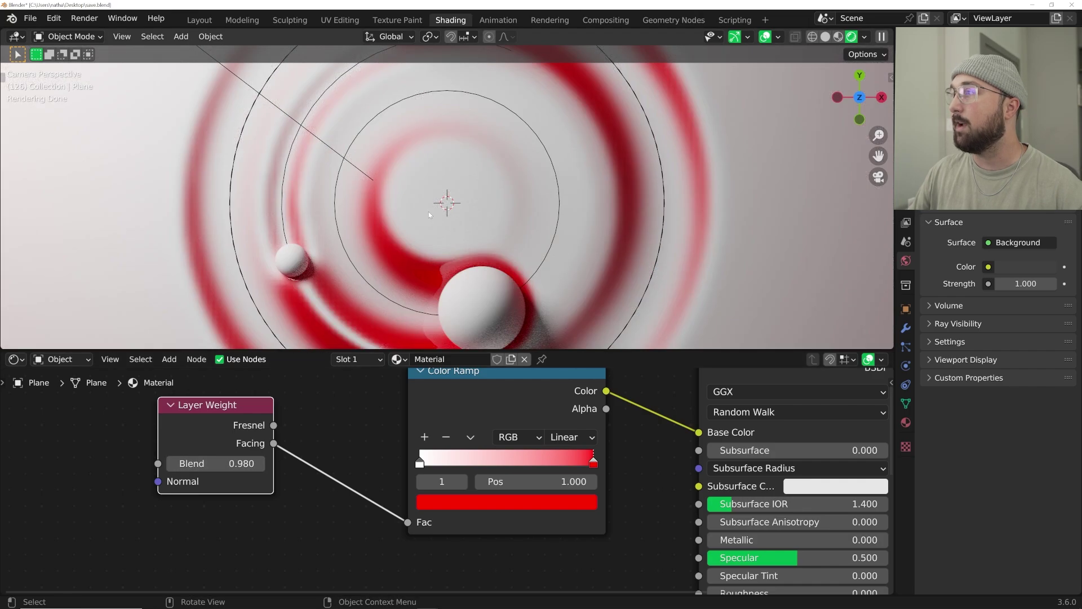
{"action": "scroll", "coordinate": [429, 212], "scroll_direction": "down", "scroll_amount": 4}
{"action": "left_click", "coordinate": [475, 283]}
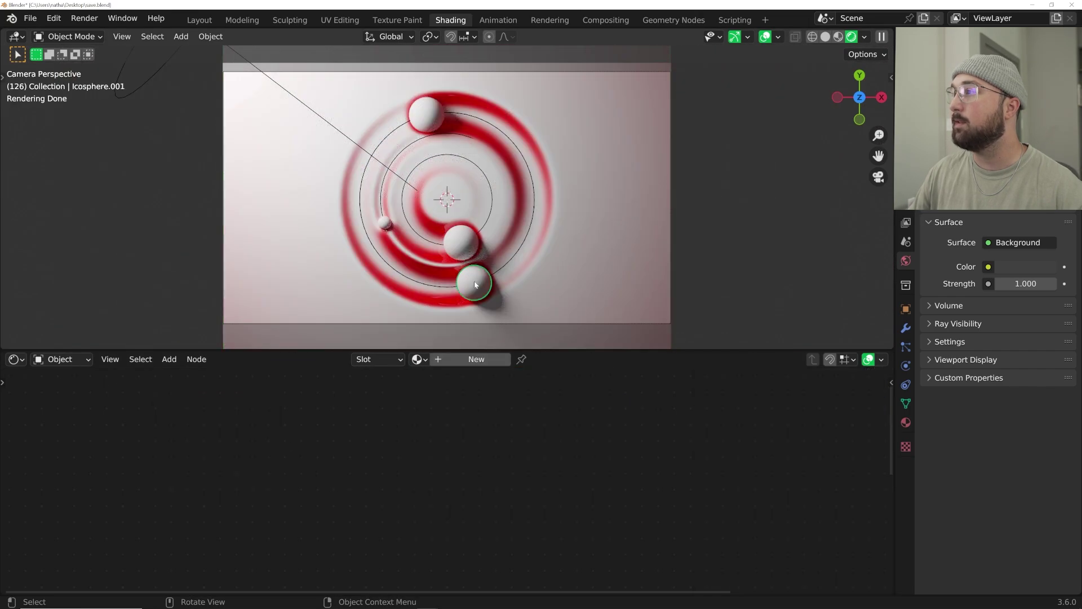
{"action": "left_click", "coordinate": [461, 245]}
{"action": "scroll", "coordinate": [490, 190], "scroll_direction": "up", "scroll_amount": 4}
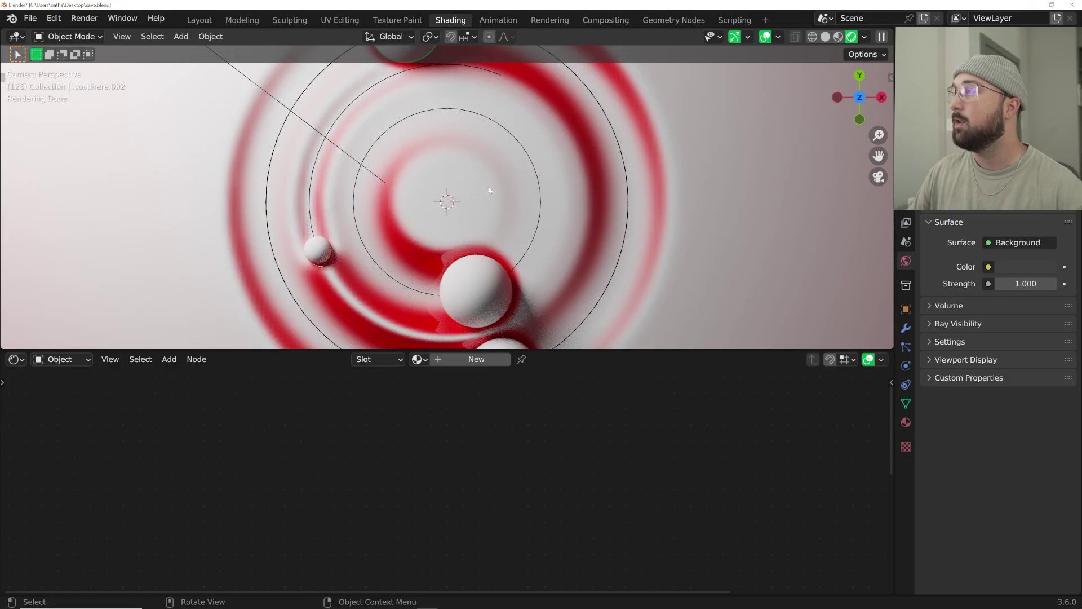
{"action": "scroll", "coordinate": [405, 243], "scroll_direction": "down", "scroll_amount": 3}
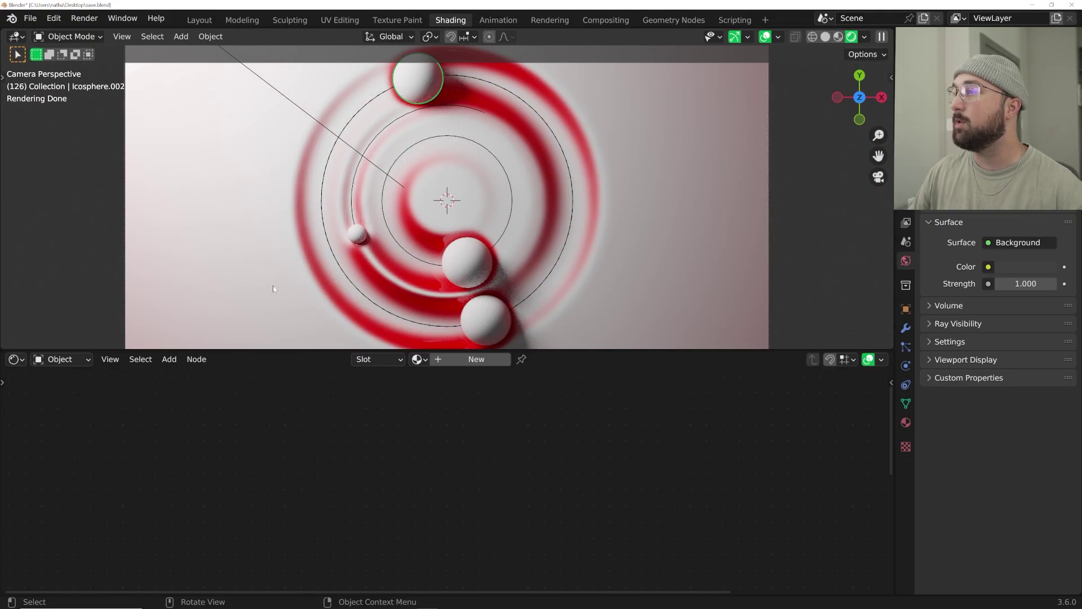
{"action": "left_click", "coordinate": [273, 285]}
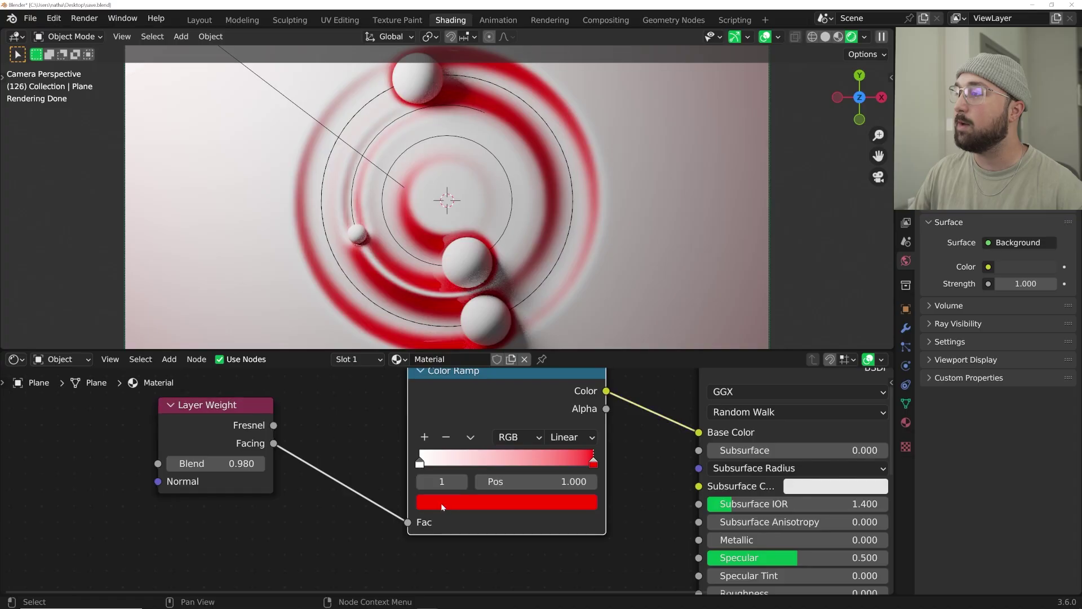
Step: Tint the ramp's white stop pale mint green and select the Layer Weight and Color Ramp nodes
{"action": "left_click", "coordinate": [421, 481]}
{"action": "left_click", "coordinate": [490, 503]}
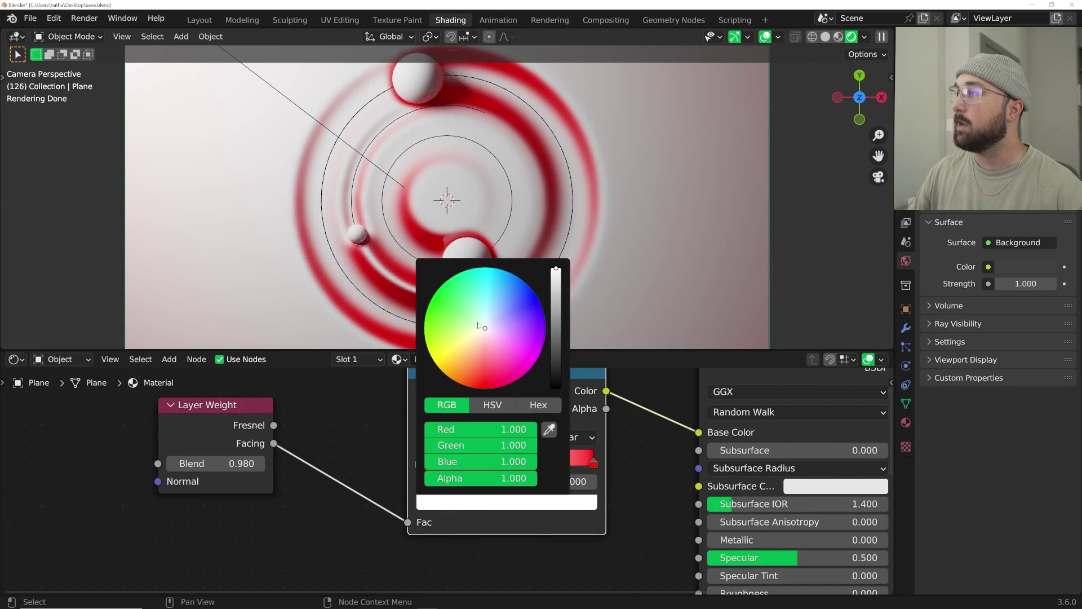
{"action": "left_click_drag", "start_coordinate": [478, 325], "coordinate": [475, 315]}
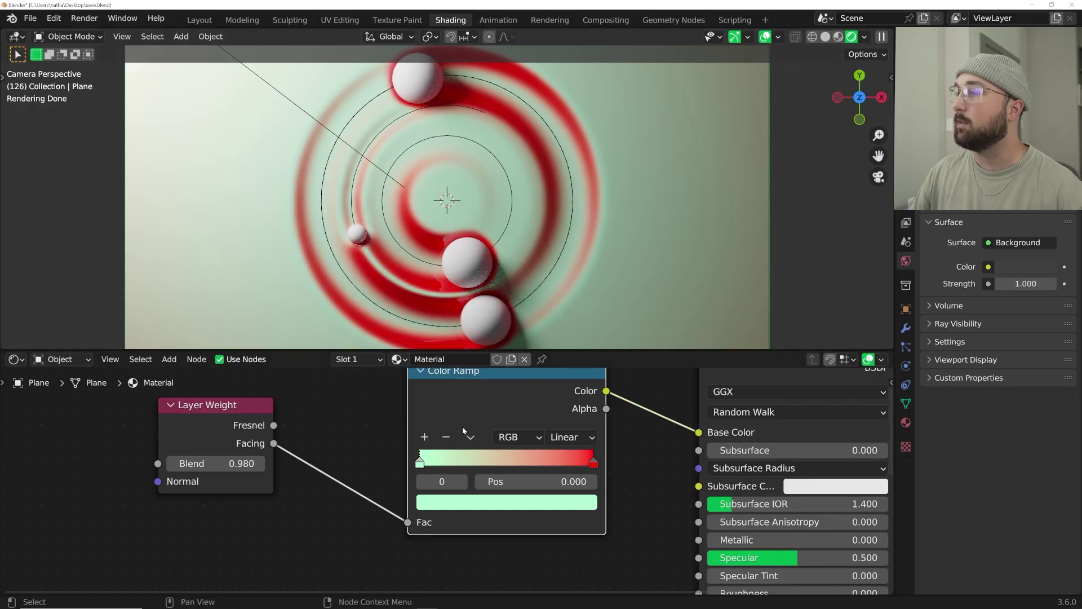
{"action": "scroll", "coordinate": [462, 426], "scroll_direction": "down", "scroll_amount": 2}
{"action": "left_click_drag", "start_coordinate": [240, 386], "coordinate": [495, 492]}
{"action": "right_click", "coordinate": [445, 428]}
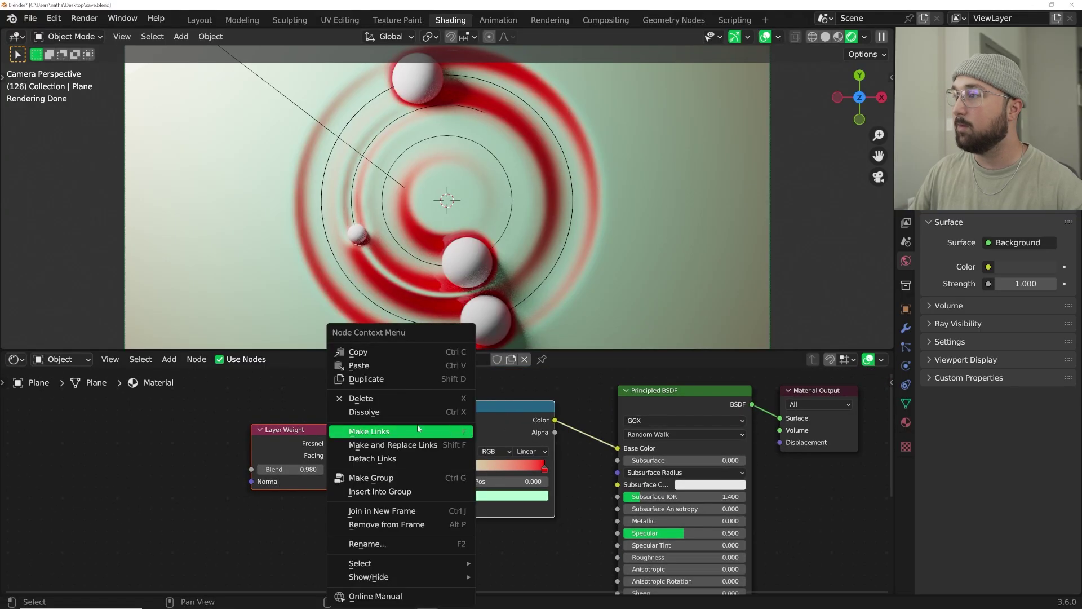
Step: Copy the Layer Weight and Color Ramp nodes into a new material on the sphere
{"action": "left_click", "coordinate": [367, 352]}
{"action": "left_click", "coordinate": [472, 268]}
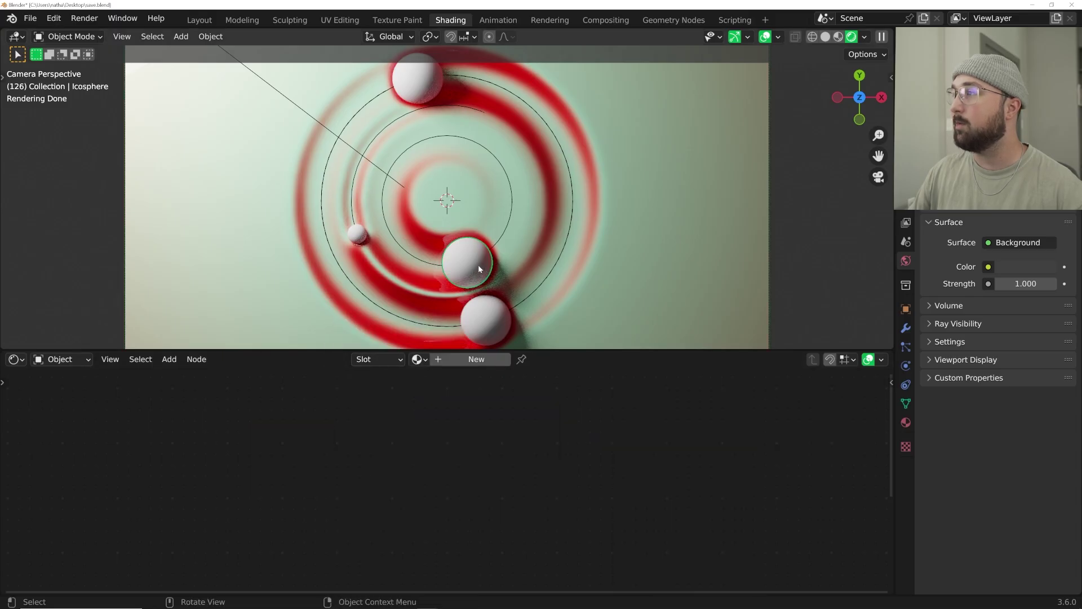
{"action": "left_click", "coordinate": [477, 364]}
{"action": "right_click", "coordinate": [361, 459]}
{"action": "left_click", "coordinate": [340, 365]}
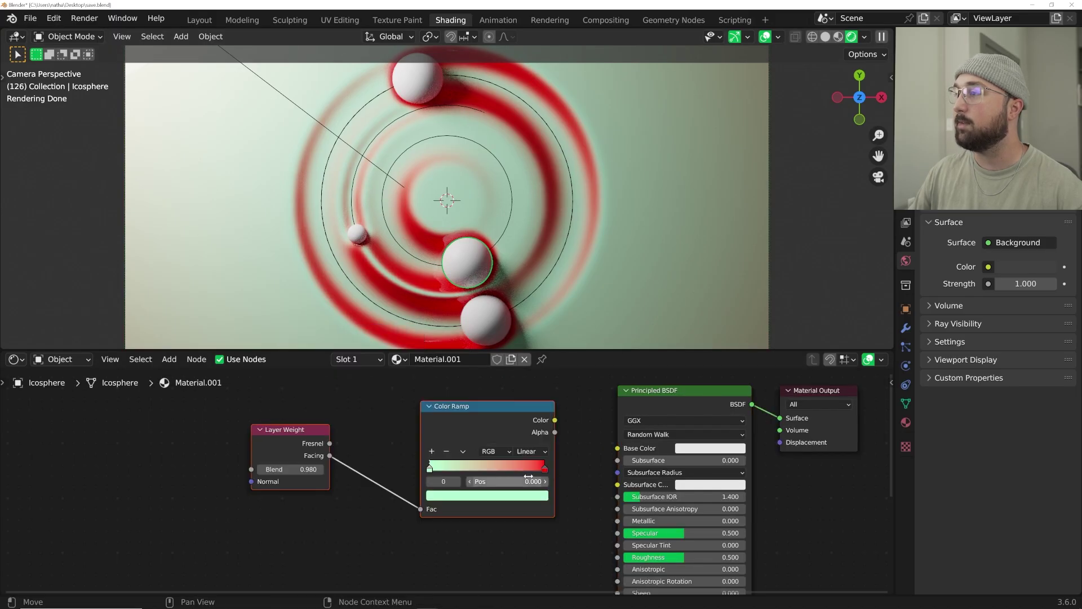
Step: Set the sphere's Roughness to 0.000 and connect the ramp Color to Base Color
{"action": "scroll", "coordinate": [657, 549], "scroll_direction": "down", "scroll_amount": 1}
{"action": "middle_click_drag", "start_coordinate": [658, 548], "coordinate": [503, 458]}
{"action": "scroll", "coordinate": [504, 458], "scroll_direction": "up", "scroll_amount": 2}
{"action": "left_click_drag", "start_coordinate": [503, 464], "coordinate": [490, 464]}
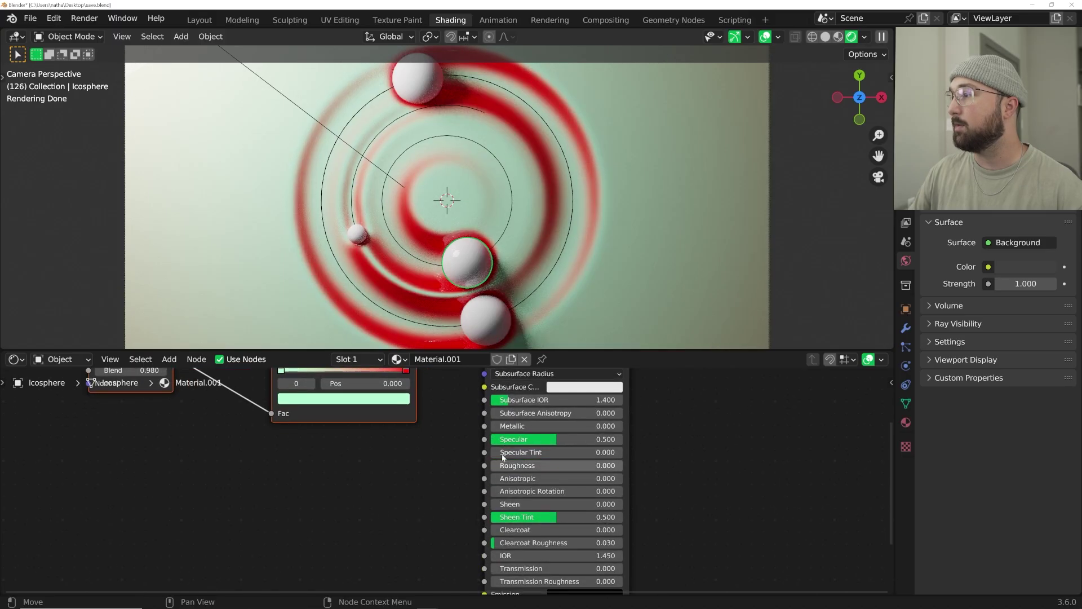
{"action": "middle_click_drag", "start_coordinate": [503, 457], "coordinate": [482, 550]}
{"action": "left_click_drag", "start_coordinate": [395, 410], "coordinate": [462, 441]}
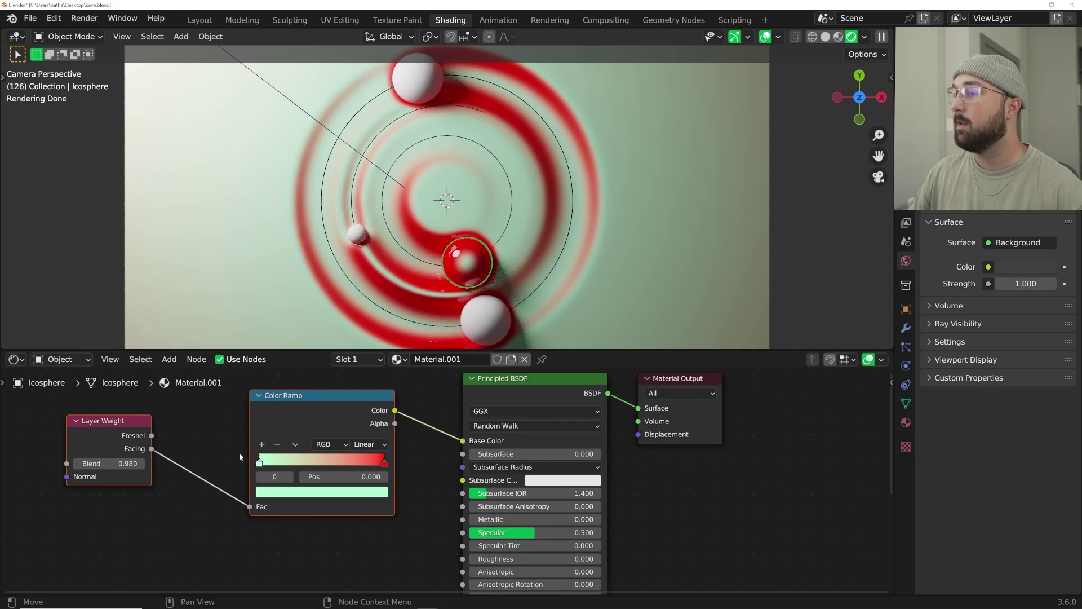
Step: Lower the Layer Weight Blend to 0.810 and fit the camera frame in view
{"action": "scroll", "coordinate": [239, 452], "scroll_direction": "up", "scroll_amount": 2}
{"action": "middle_click_drag", "start_coordinate": [88, 471], "coordinate": [286, 471]}
{"action": "left_click_drag", "start_coordinate": [221, 473], "coordinate": [169, 473]}
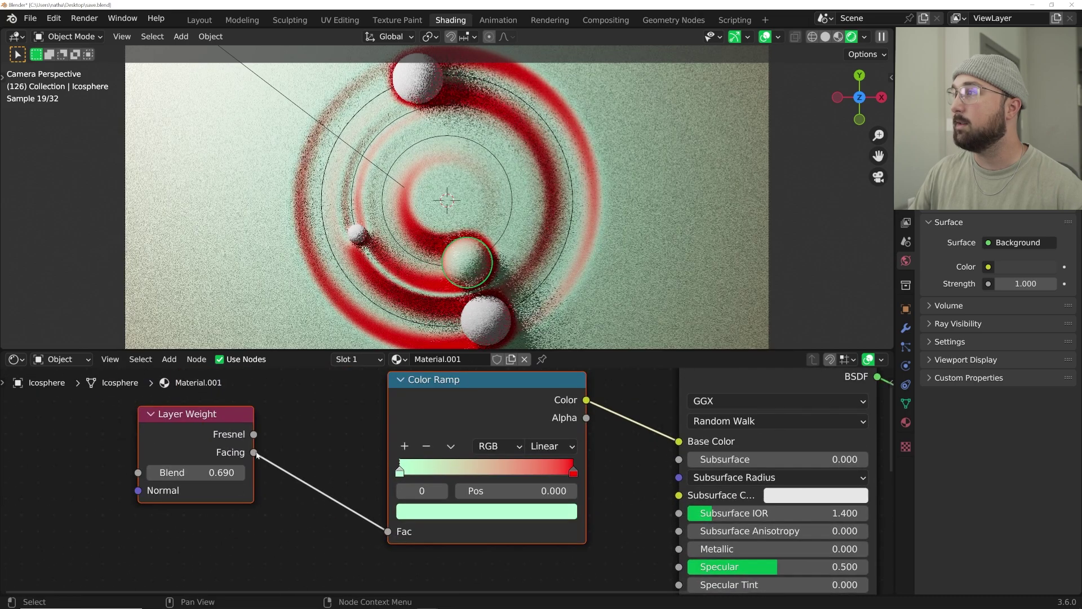
{"action": "left_click", "coordinate": [765, 37]}
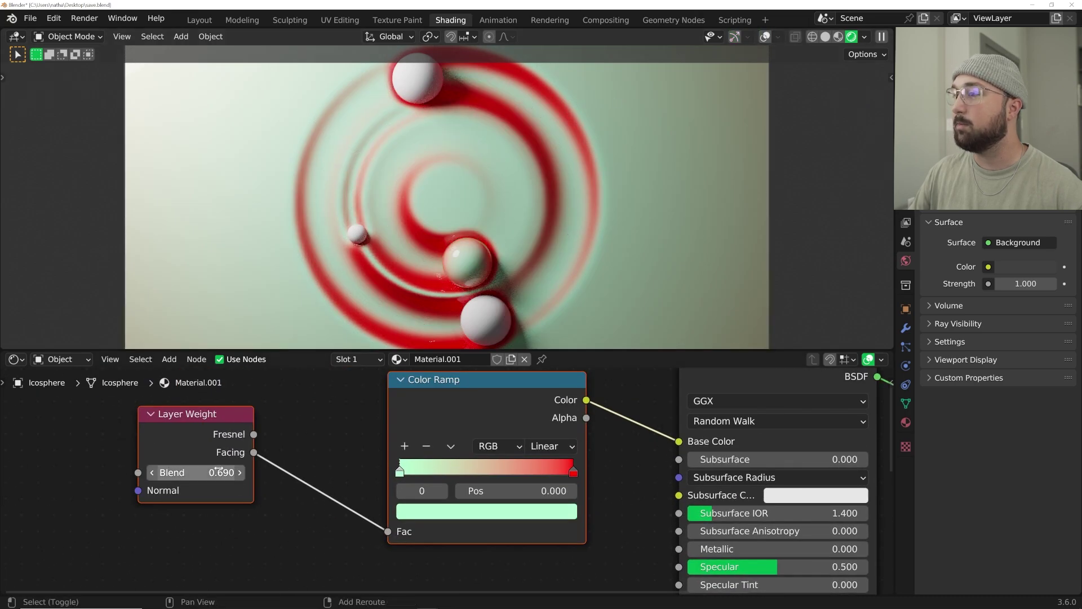
{"action": "mouse_move", "coordinate": [198, 473]}
{"action": "left_mouse_down", "text": "shift"}
{"action": "mouse_move", "coordinate": [237, 472]}
{"action": "mouse_move", "coordinate": [209, 472]}
{"action": "left_mouse_up", "text": "shift"}
{"action": "scroll", "coordinate": [513, 137], "scroll_direction": "up", "scroll_amount": 5}
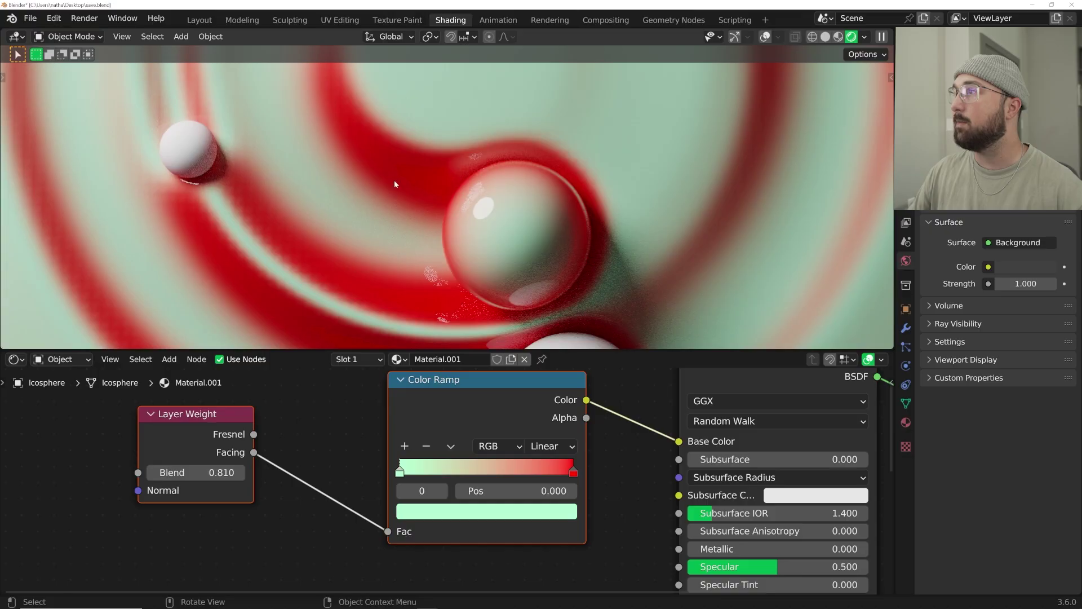
{"action": "key", "text": "Home"}
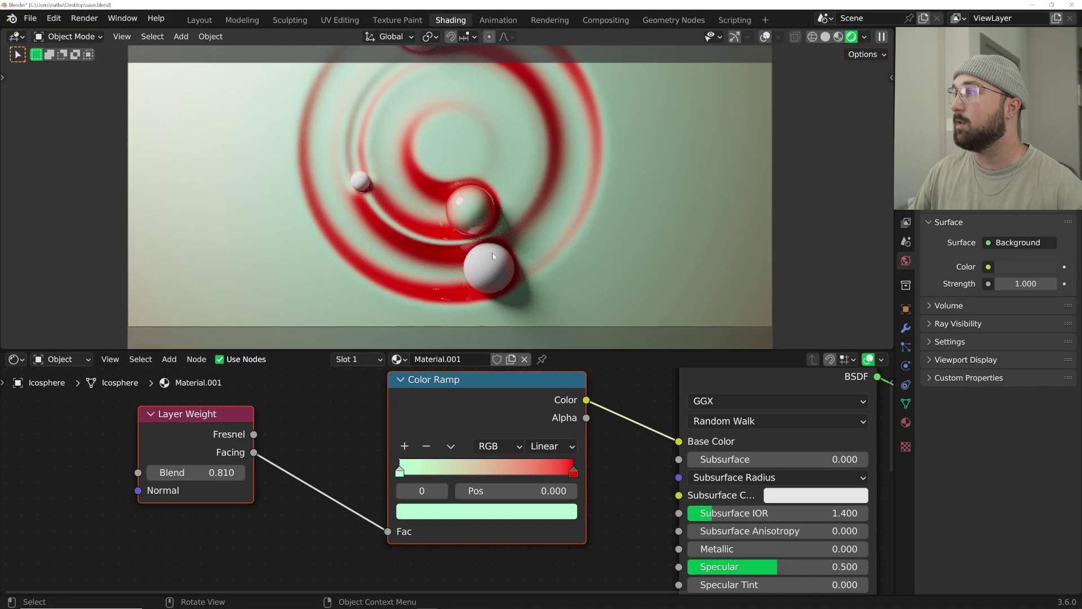
Step: Select all four spheres with the middle one active and link its material to the others
{"action": "left_click", "coordinate": [765, 37]}
{"action": "left_click", "coordinate": [734, 38]}
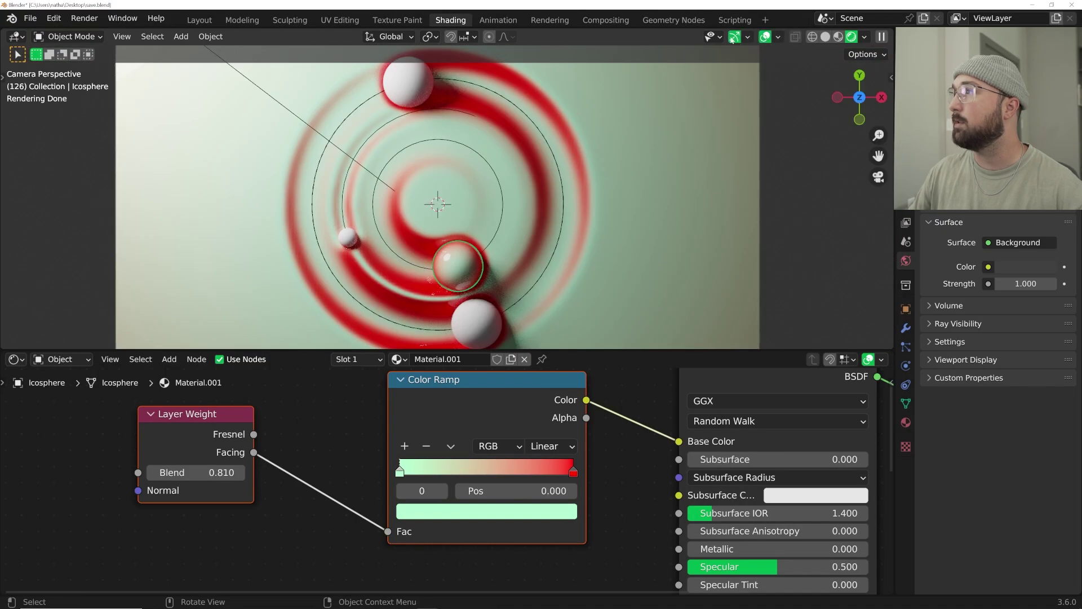
{"action": "left_click", "coordinate": [414, 88]}
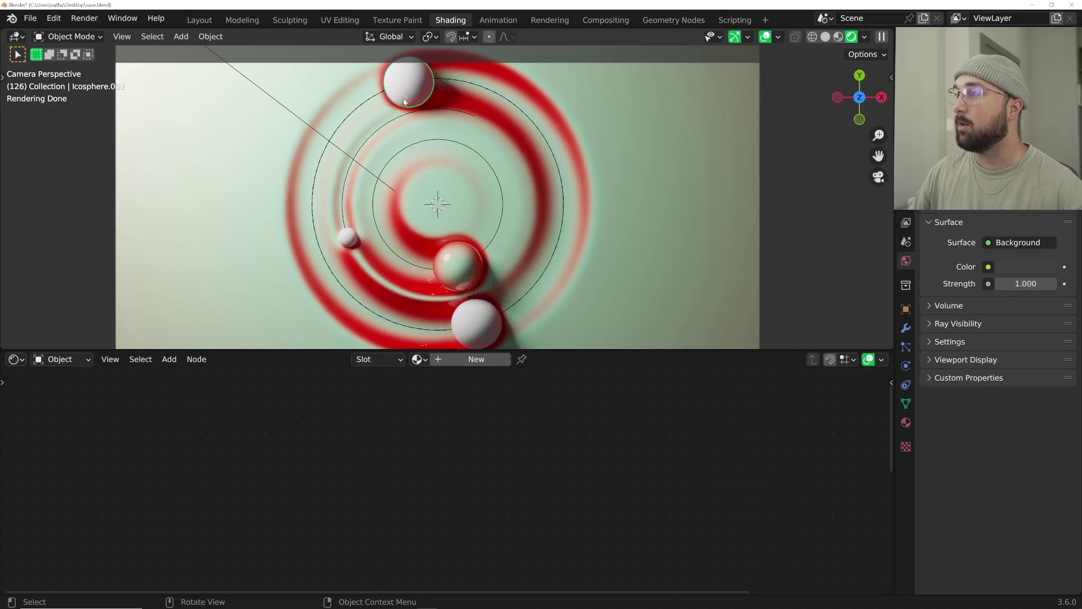
{"action": "left_click", "coordinate": [348, 237], "text": "shift"}
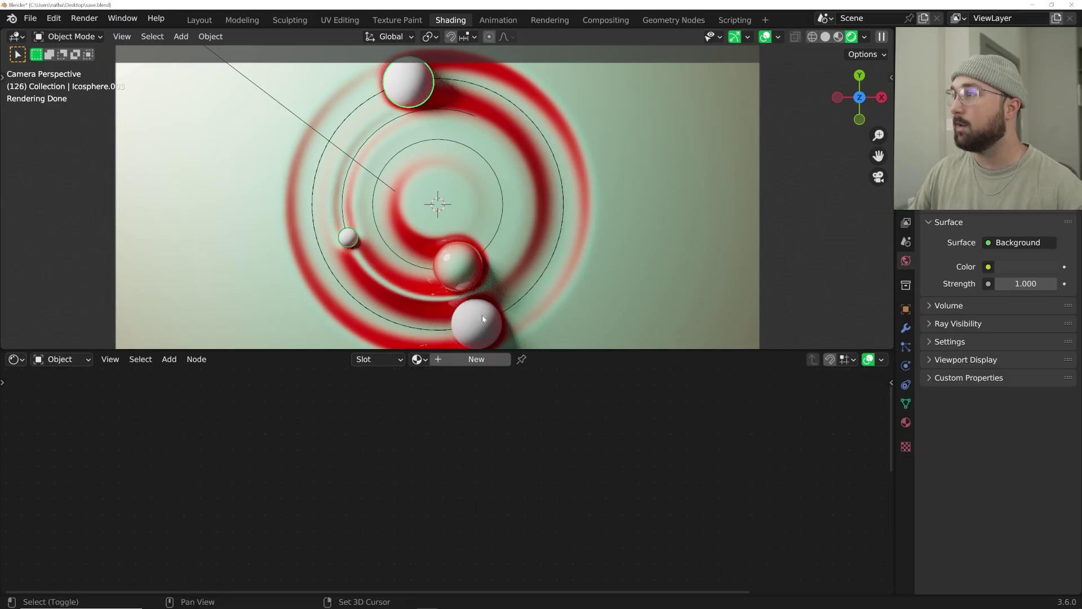
{"action": "left_click", "coordinate": [475, 307], "text": "shift"}
{"action": "left_click", "coordinate": [444, 261], "text": "shift"}
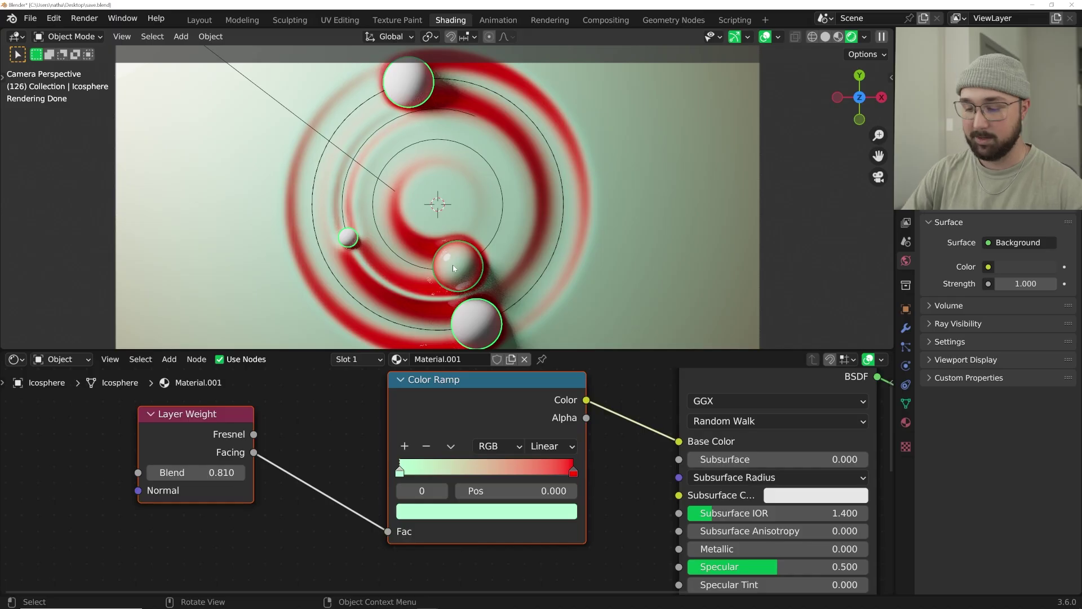
{"action": "key", "text": "ctrl+l"}
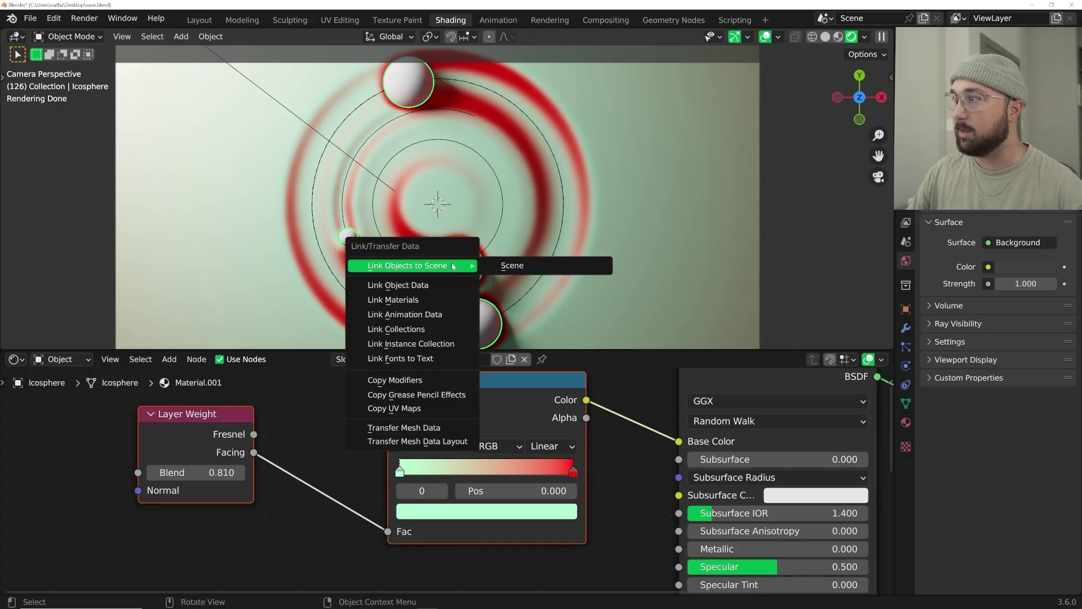
{"action": "left_click", "coordinate": [433, 303]}
Step: Select the plane, play and stop the animation, then return to the Layout workspace
{"action": "left_click", "coordinate": [682, 192]}
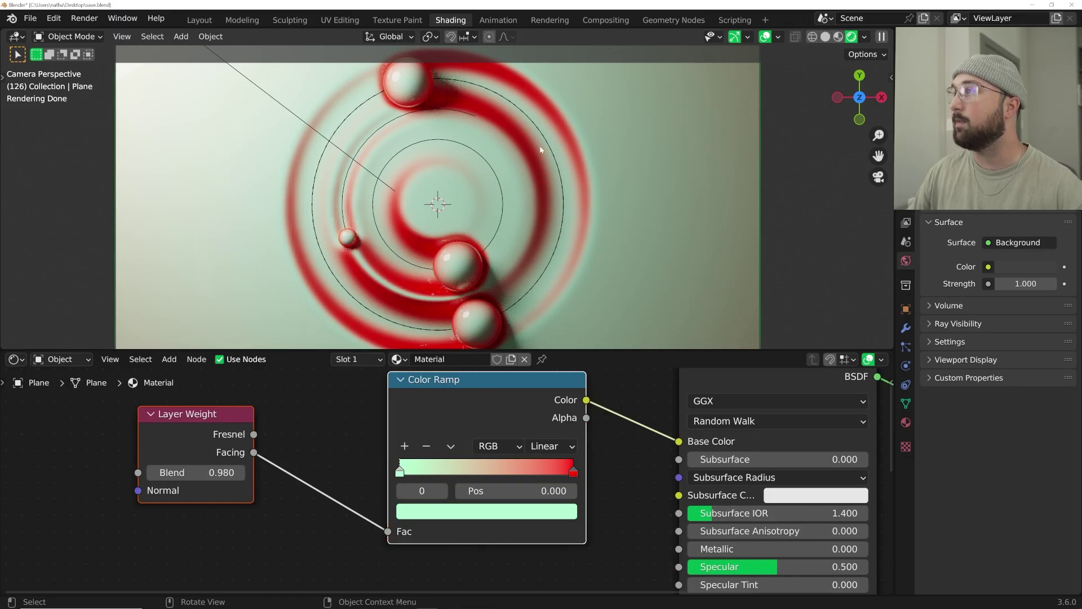
{"action": "key", "text": "space"}
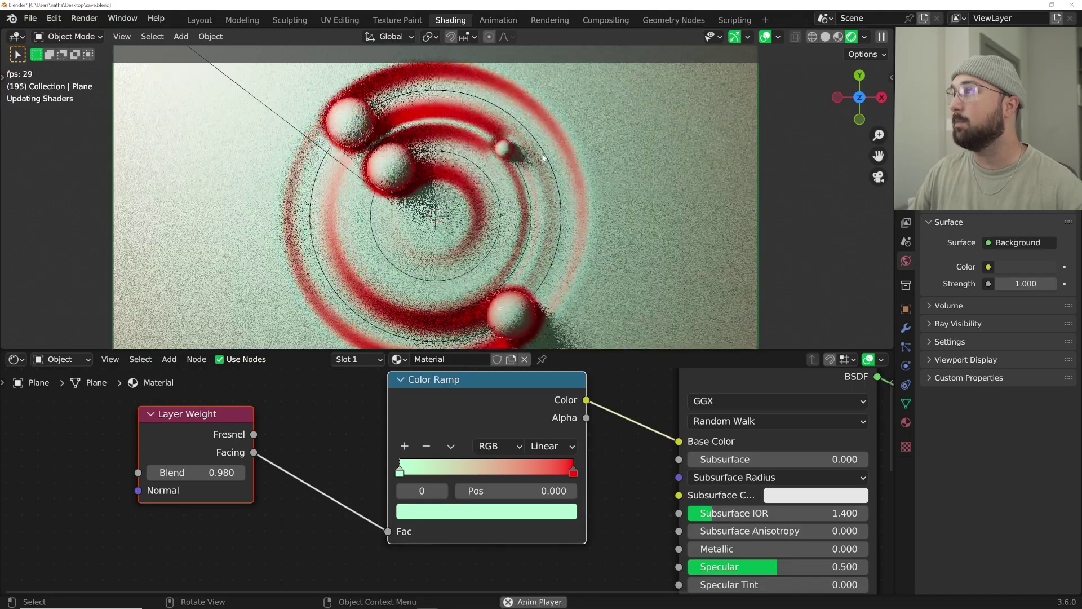
{"action": "key", "text": "space"}
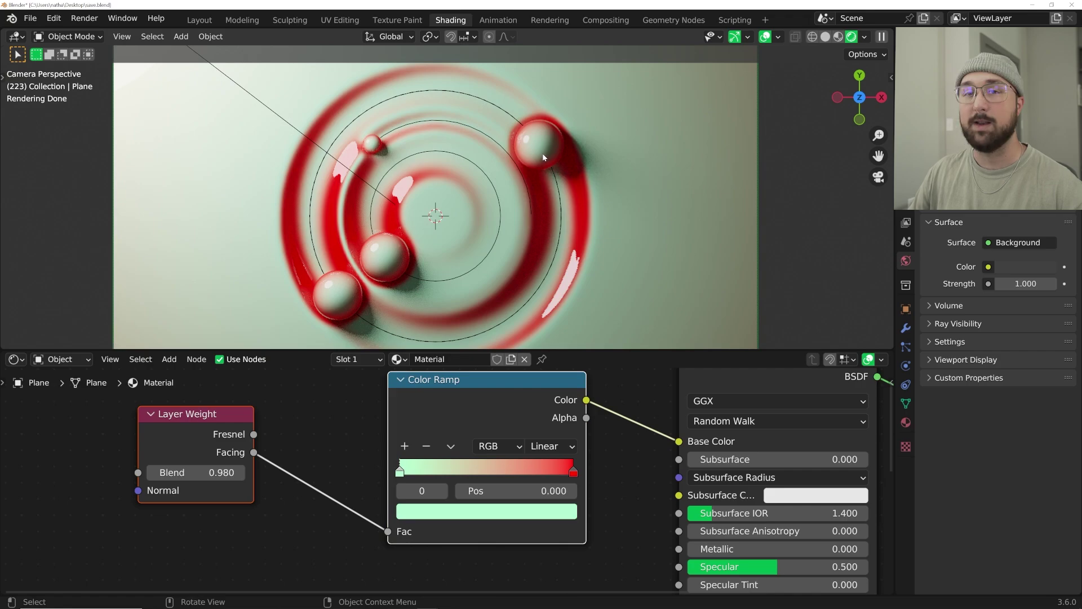
{"action": "scroll", "coordinate": [544, 157], "scroll_direction": "down", "scroll_amount": 2}
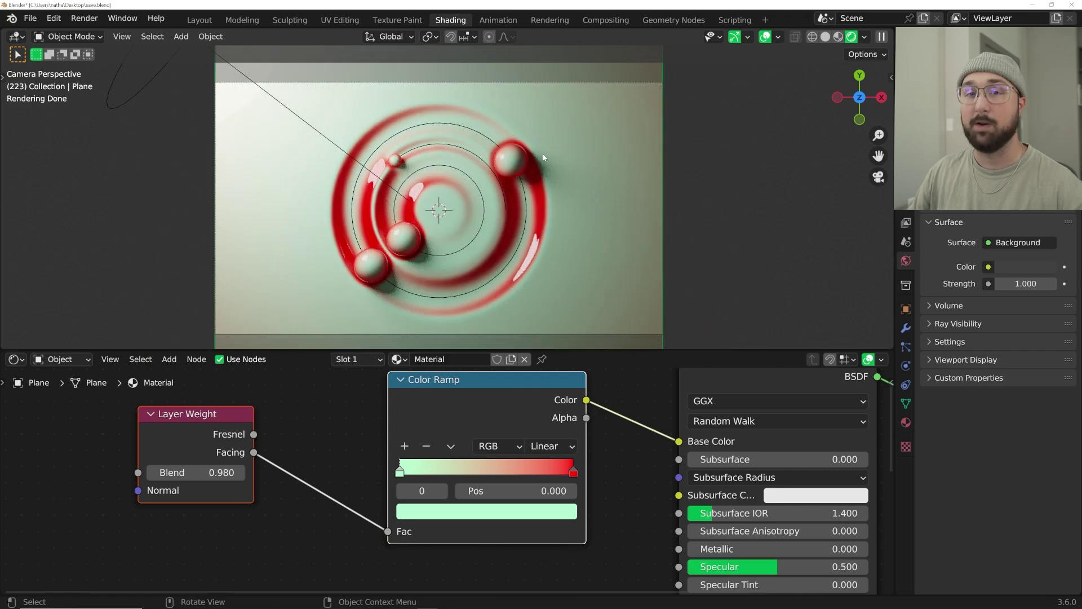
{"action": "left_click", "coordinate": [208, 21]}
Step: Set the Color Management look to High Contrast
{"action": "left_click", "coordinate": [905, 267]}
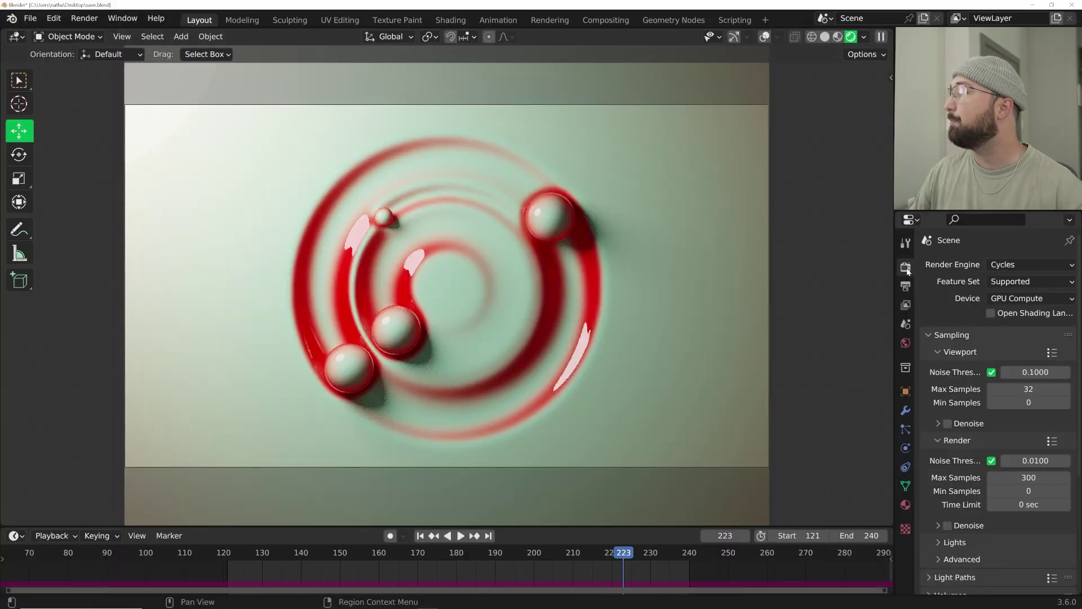
{"action": "scroll", "coordinate": [976, 401], "scroll_direction": "down", "scroll_amount": 5}
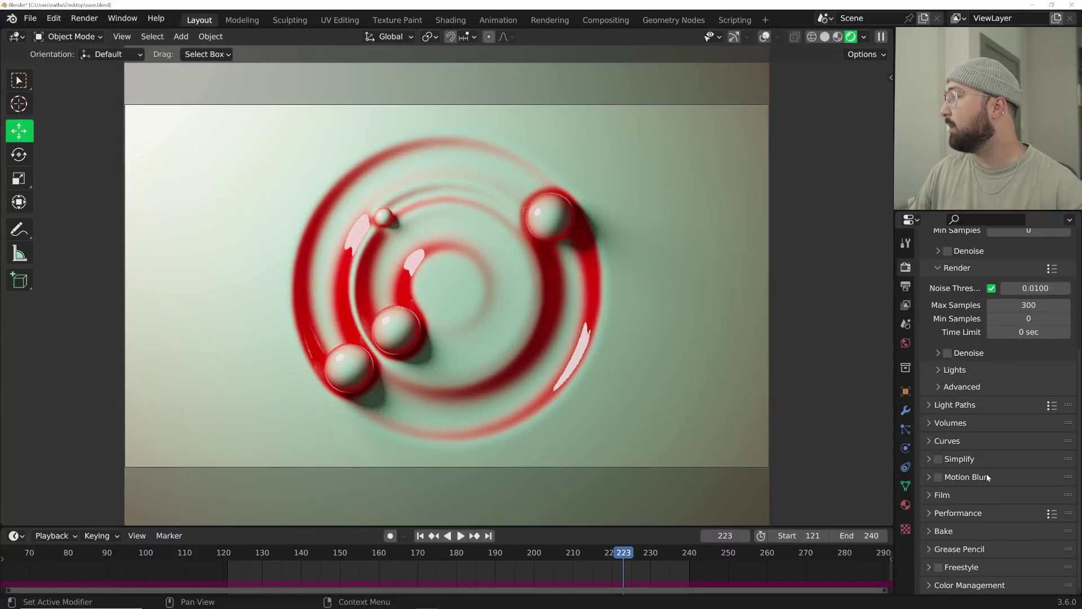
{"action": "left_click", "coordinate": [993, 586]}
{"action": "scroll", "coordinate": [1028, 537], "scroll_direction": "down", "scroll_amount": 3}
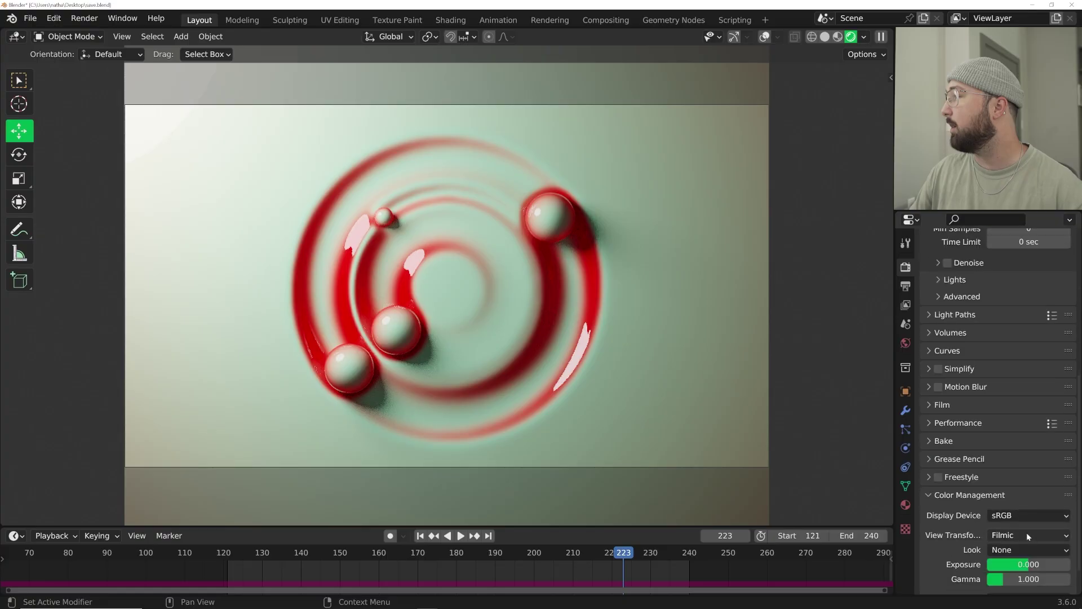
{"action": "left_click", "coordinate": [1027, 550]}
{"action": "left_click", "coordinate": [1008, 509]}
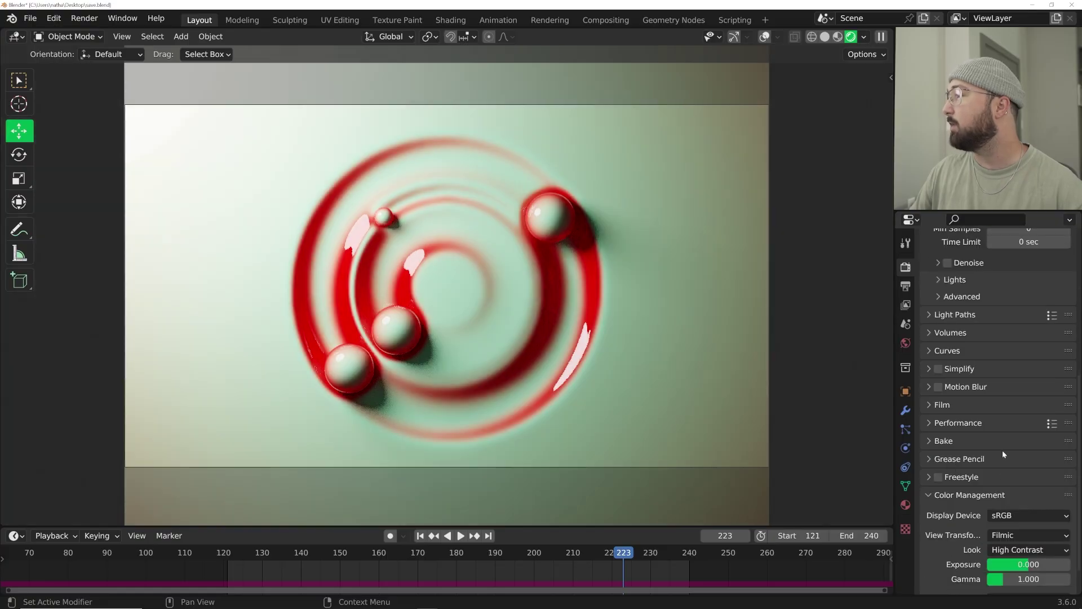
Step: Set Light Paths max bounces total to 1
{"action": "scroll", "coordinate": [1000, 463], "scroll_direction": "up", "scroll_amount": 10}
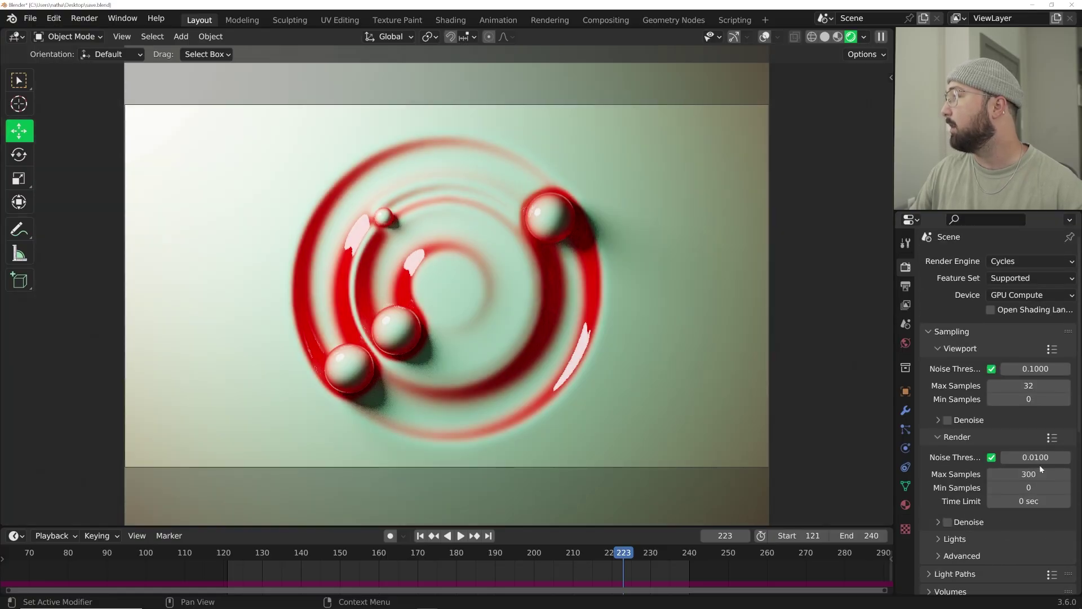
{"action": "scroll", "coordinate": [1009, 481], "scroll_direction": "down", "scroll_amount": 3}
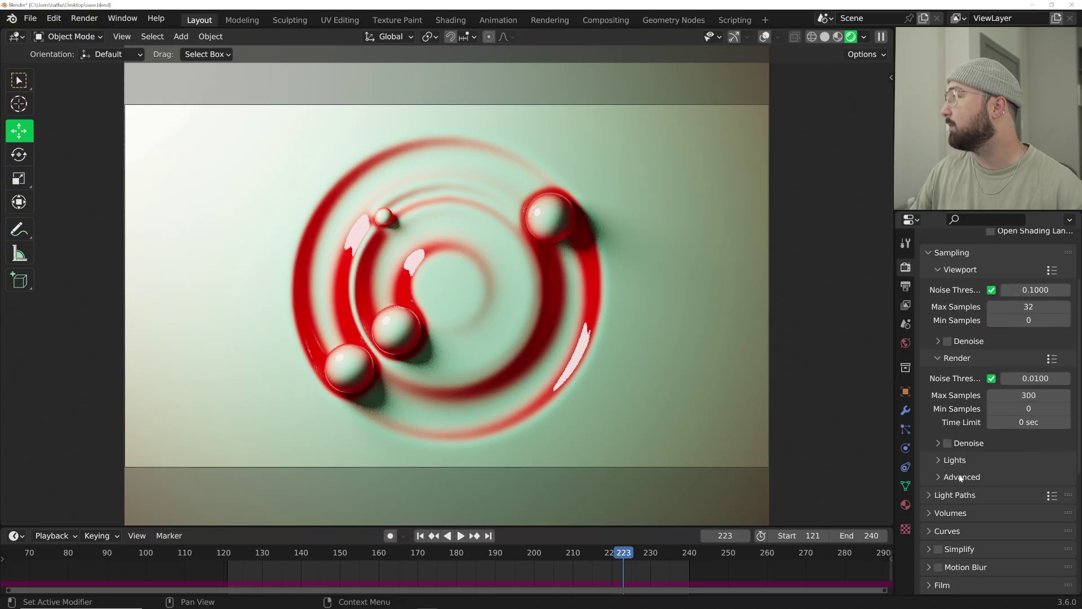
{"action": "left_click", "coordinate": [955, 495]}
{"action": "scroll", "coordinate": [993, 484], "scroll_direction": "down", "scroll_amount": 4}
{"action": "left_click", "coordinate": [1020, 442]}
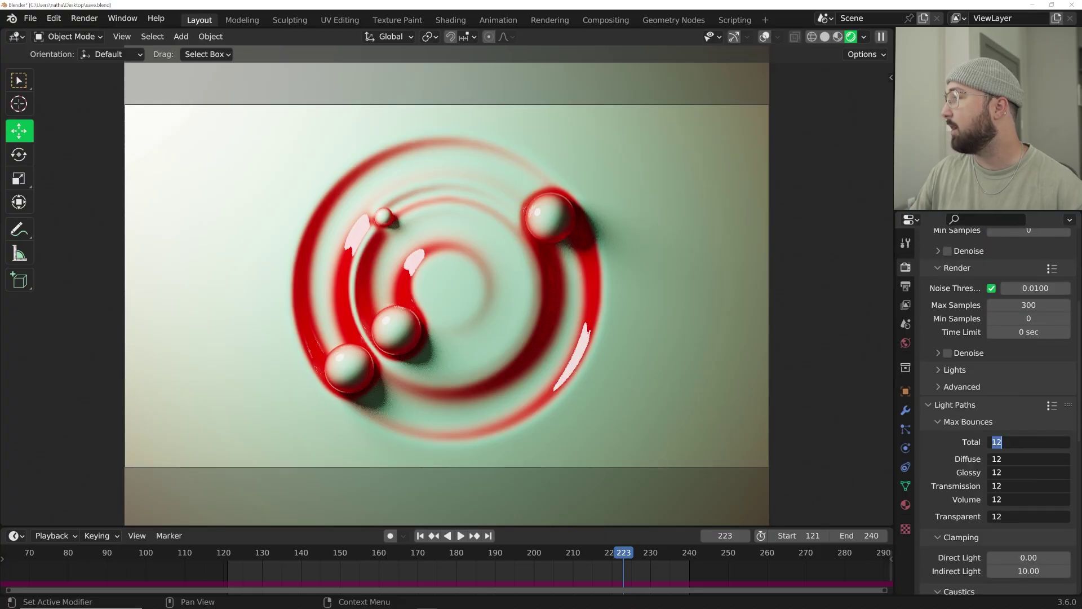
{"action": "type", "text": "1"}
{"action": "key", "text": "Return"}
Step: Save save.blend and play the animation to review it
{"action": "scroll", "coordinate": [998, 395], "scroll_direction": "down", "scroll_amount": 3}
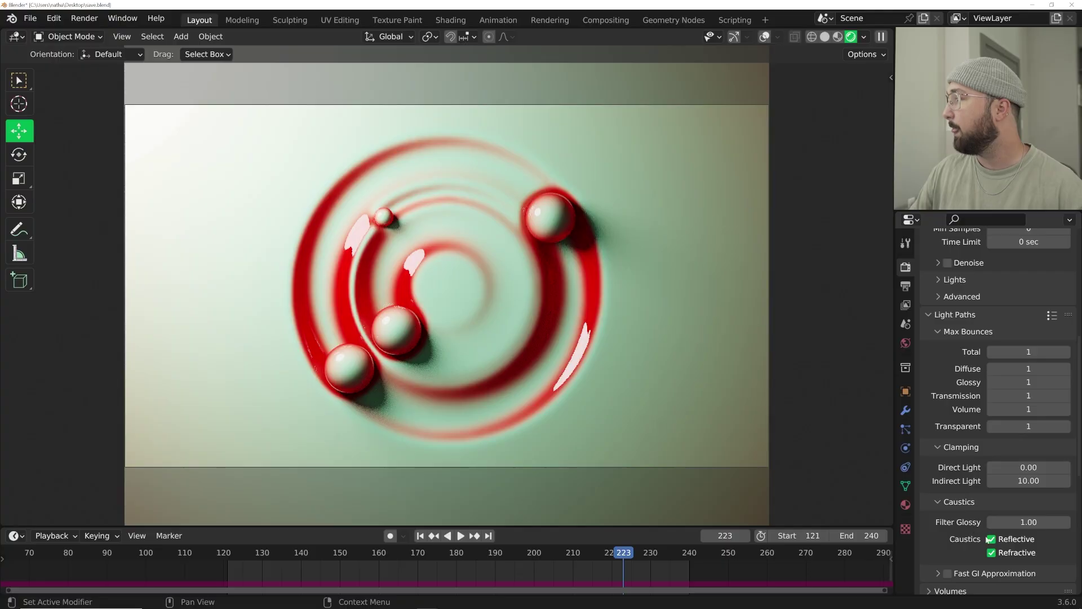
{"action": "scroll", "coordinate": [1010, 495], "scroll_direction": "up", "scroll_amount": 10}
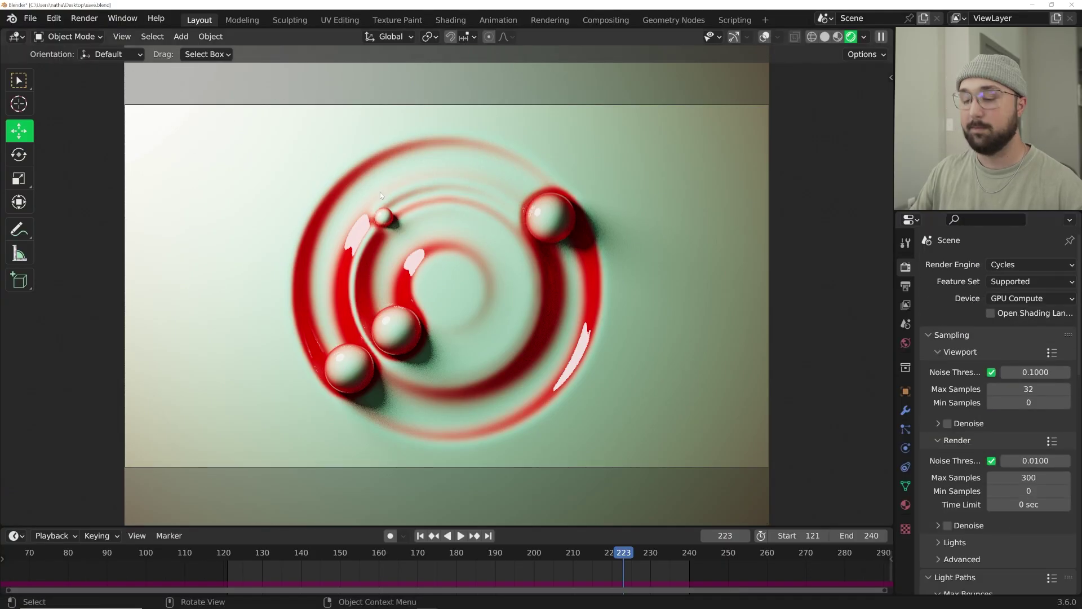
{"action": "key", "text": "ctrl+s"}
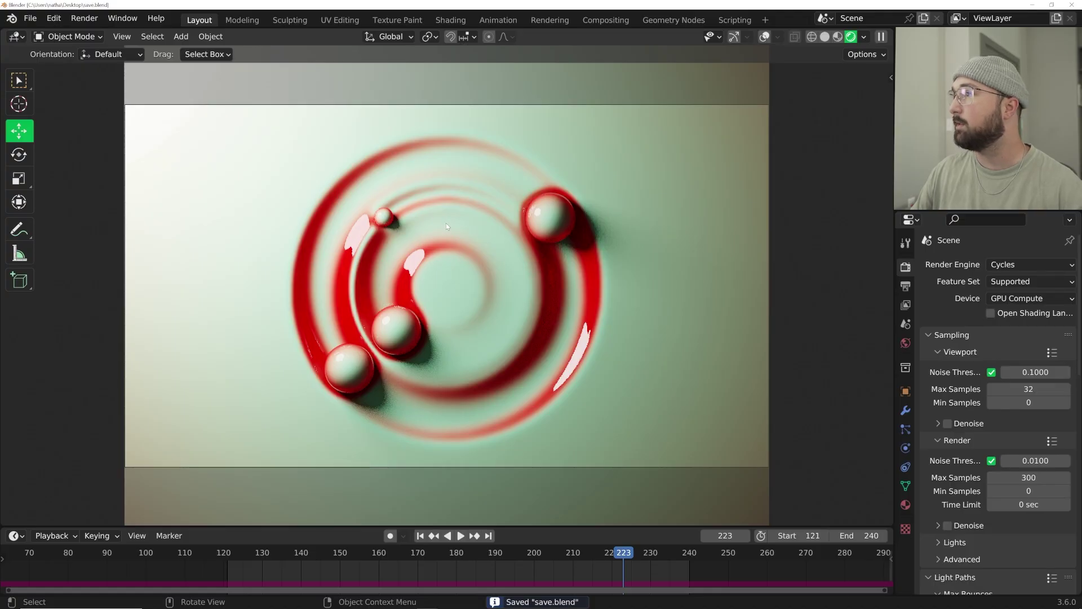
{"action": "key", "text": "space"}
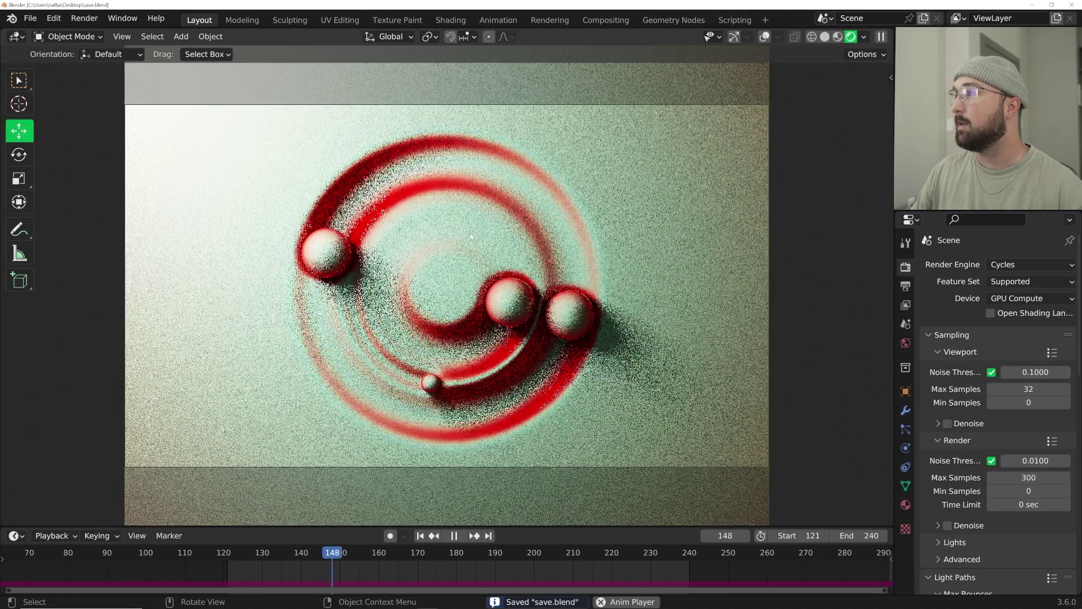
Step: Stop playback, render a test still of frame 165, and close the render result
{"action": "key", "text": "space"}
{"action": "left_click", "coordinate": [84, 18]}
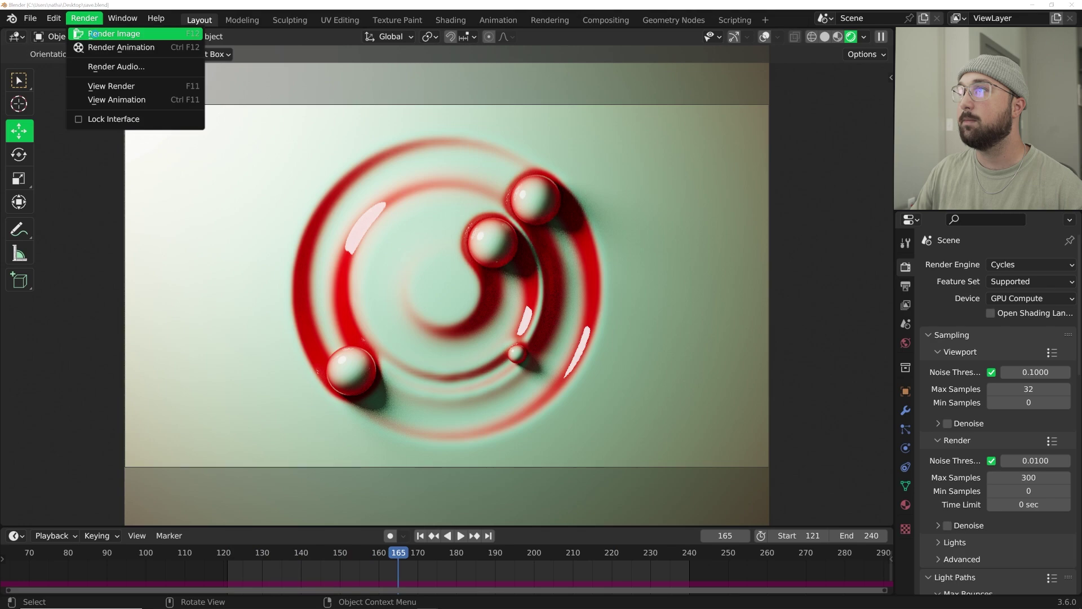
{"action": "left_click", "coordinate": [91, 33]}
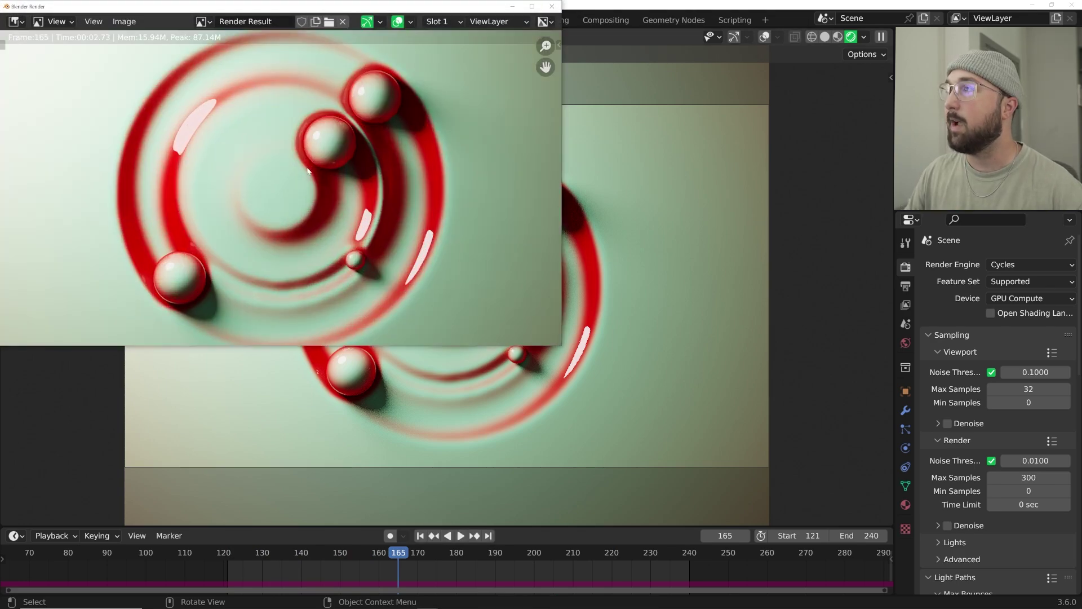
{"action": "scroll", "coordinate": [308, 167], "scroll_direction": "down", "scroll_amount": 1}
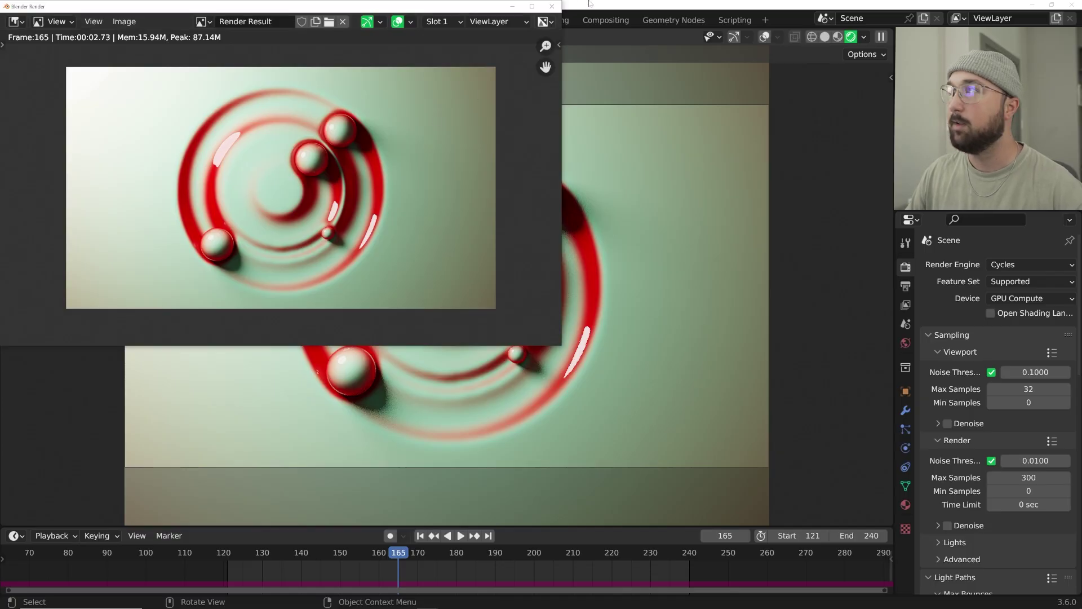
{"action": "left_click", "coordinate": [552, 6]}
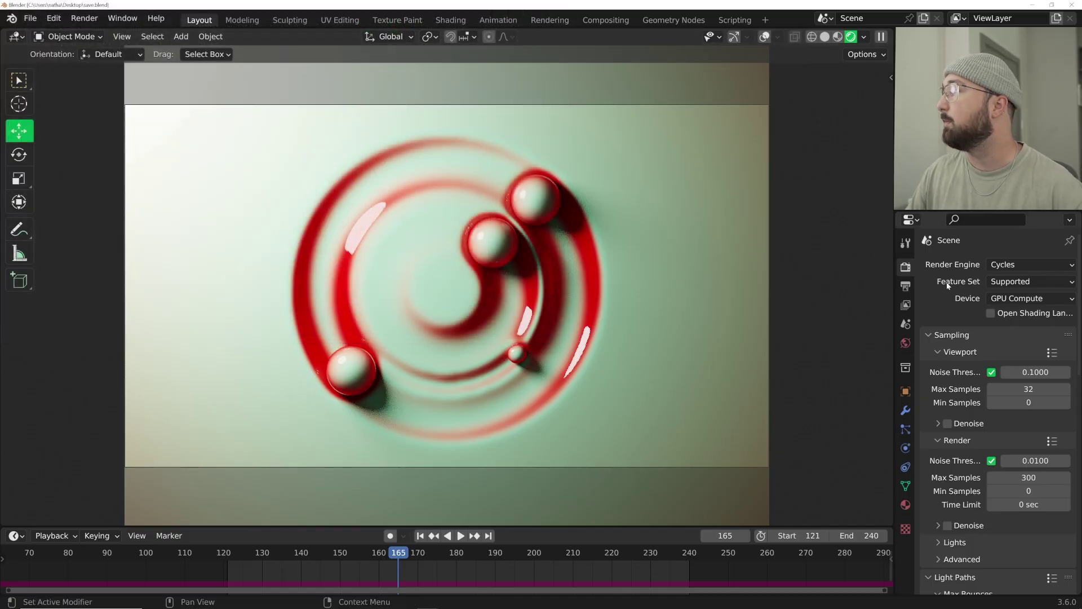
{"action": "left_click", "coordinate": [905, 286]}
Step: Set the output to FFmpeg Video in an MPEG-4 container at Perceptually Lossless quality
{"action": "scroll", "coordinate": [1012, 475], "scroll_direction": "down", "scroll_amount": 3}
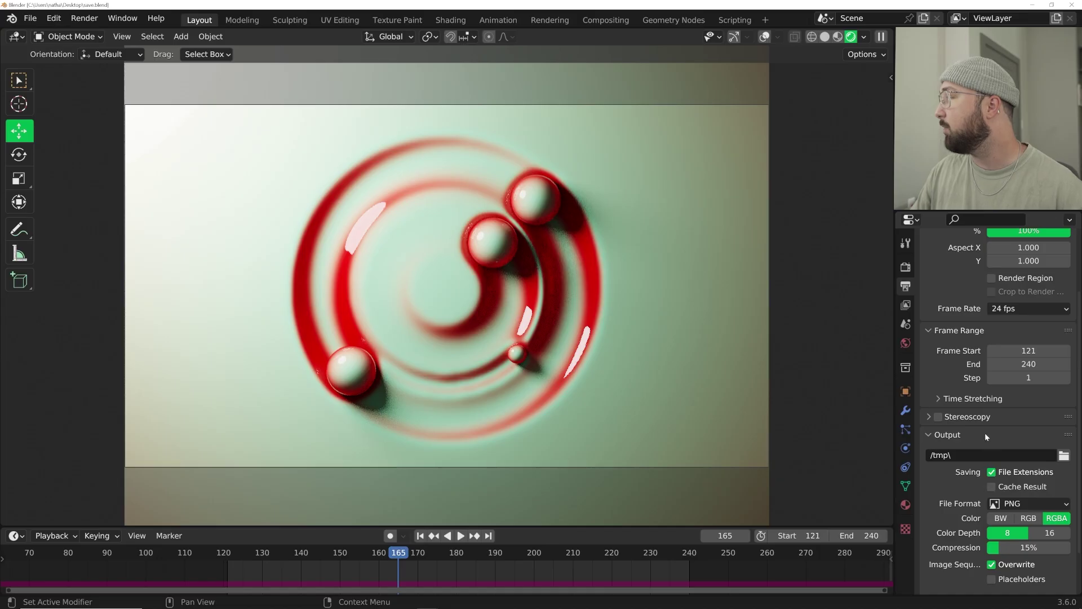
{"action": "left_click", "coordinate": [1029, 507]}
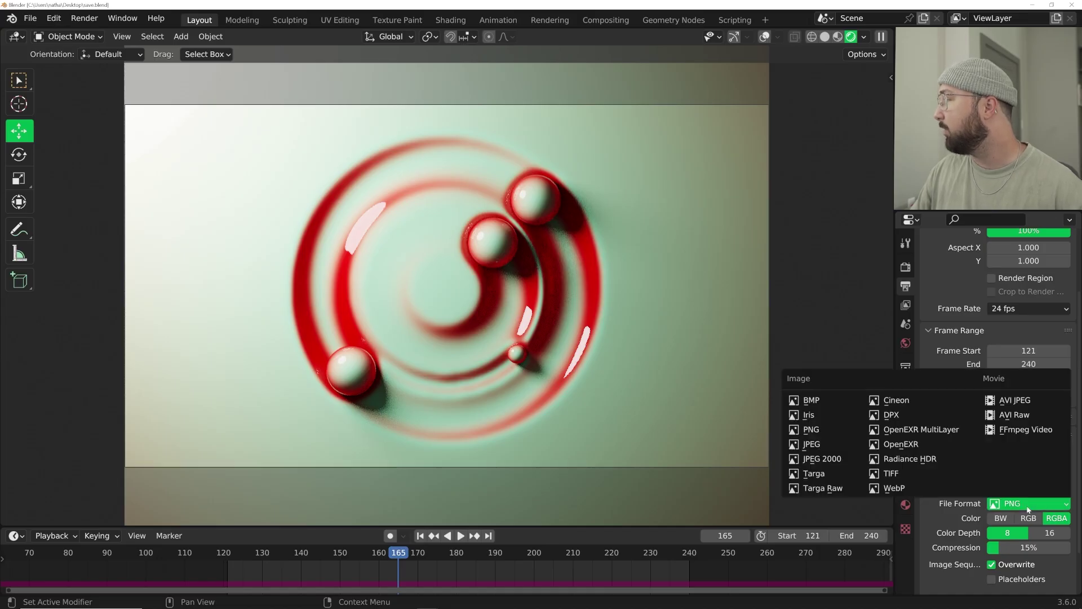
{"action": "left_click", "coordinate": [1018, 430]}
{"action": "scroll", "coordinate": [987, 535], "scroll_direction": "down", "scroll_amount": 1}
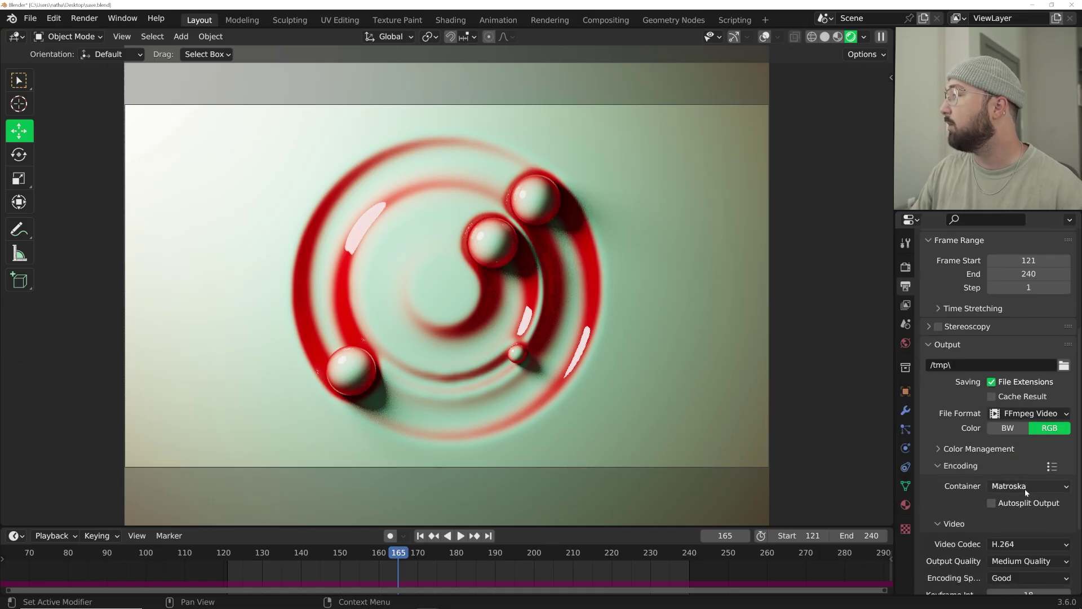
{"action": "left_click", "coordinate": [1025, 488]}
{"action": "left_click", "coordinate": [1014, 444]}
{"action": "scroll", "coordinate": [988, 508], "scroll_direction": "down", "scroll_amount": 3}
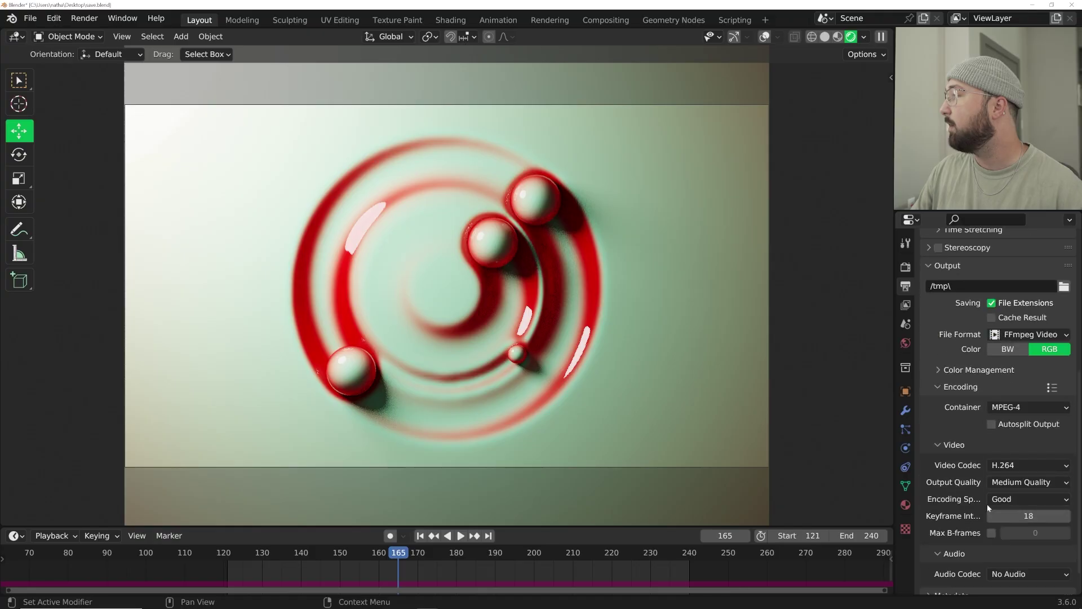
{"action": "left_click", "coordinate": [1028, 482]}
{"action": "left_click", "coordinate": [1006, 437]}
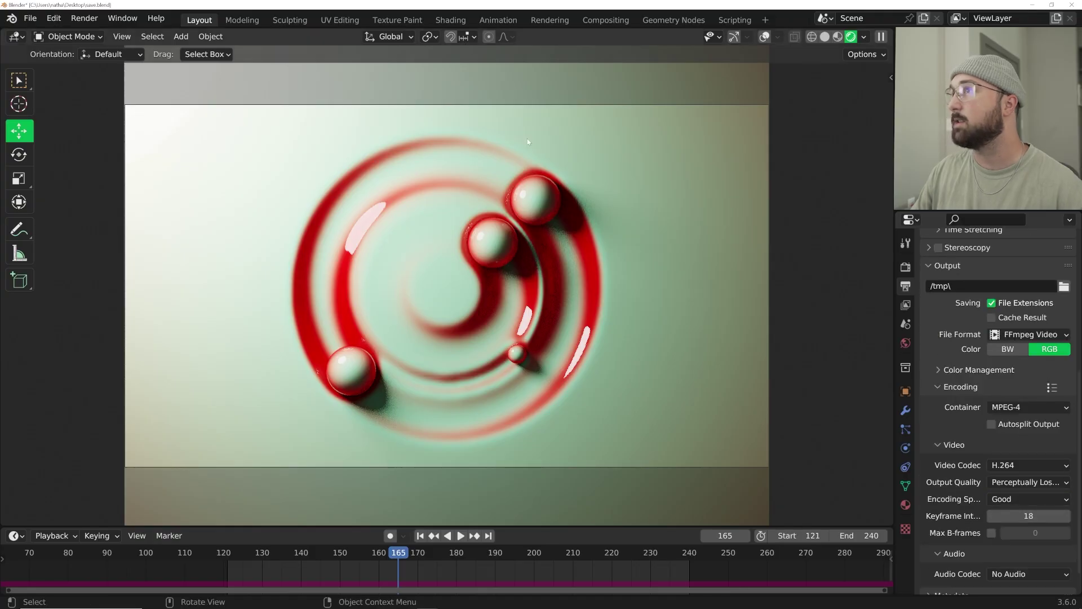
{"action": "left_click", "coordinate": [85, 18]}
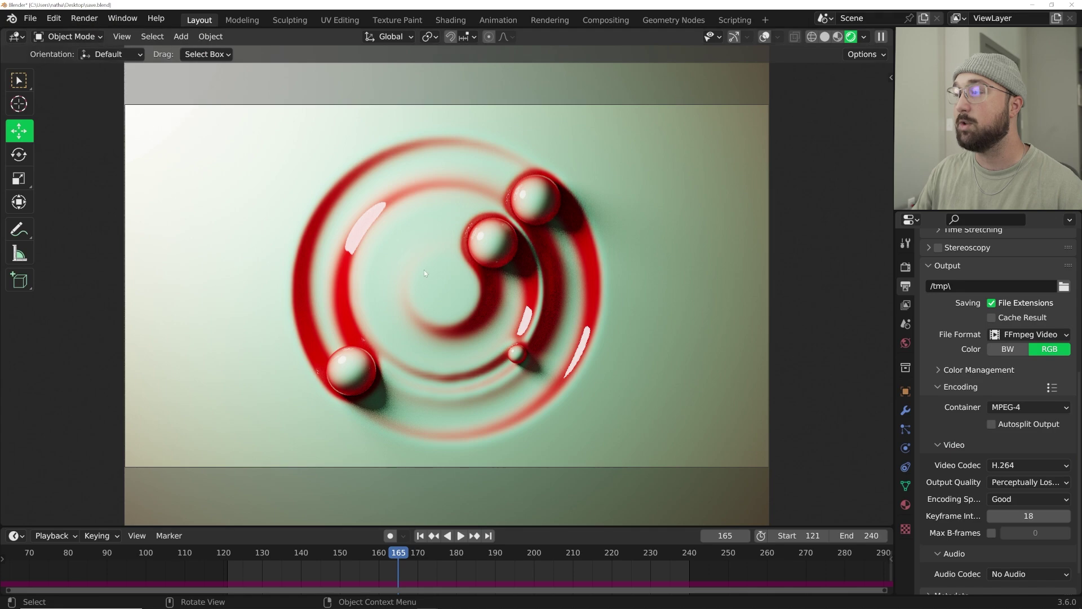